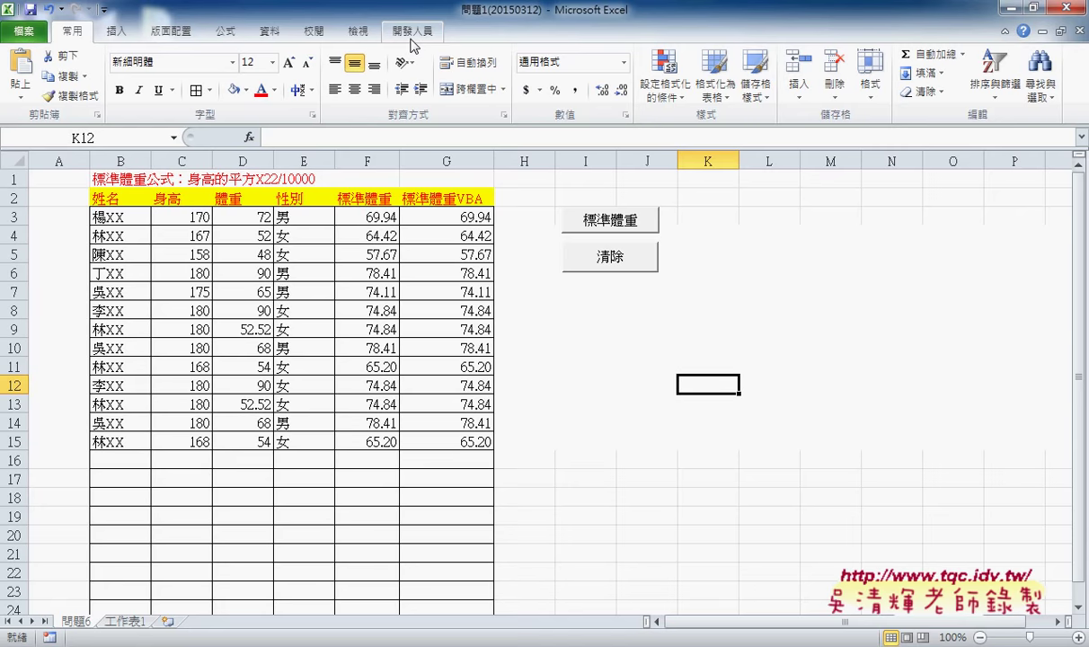
Step: Open the 開發人員 (Developer) tab in the standard-weight workbook
click(412, 39)
Step: Open the VBA editor on the home UserForm and place the Toolbox beside it
click(33, 71)
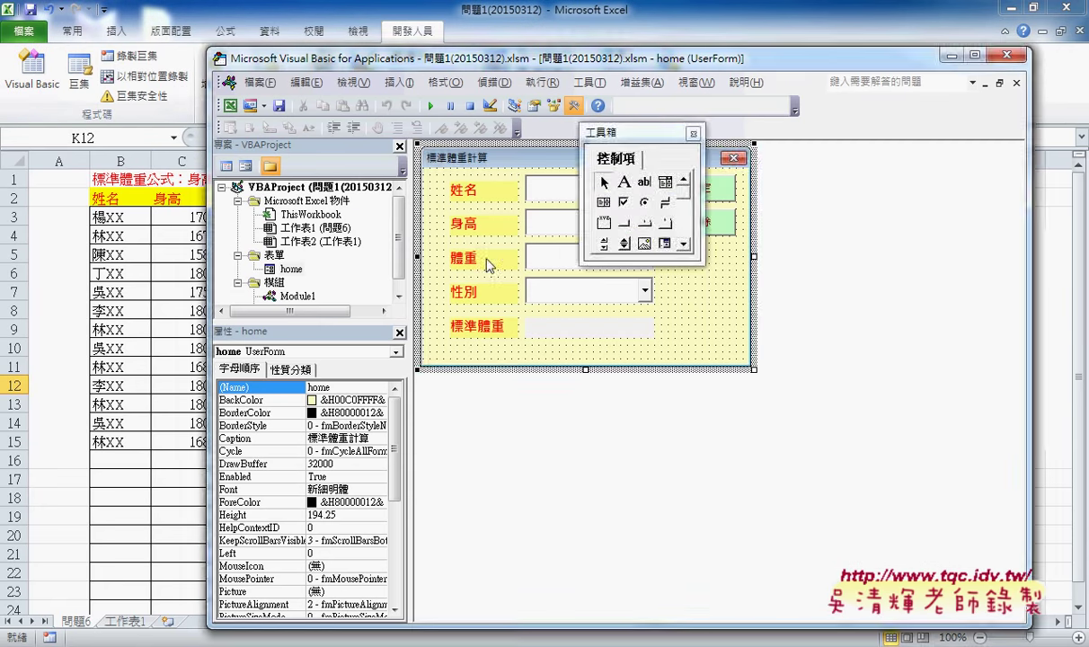
drag(588, 133, 790, 163)
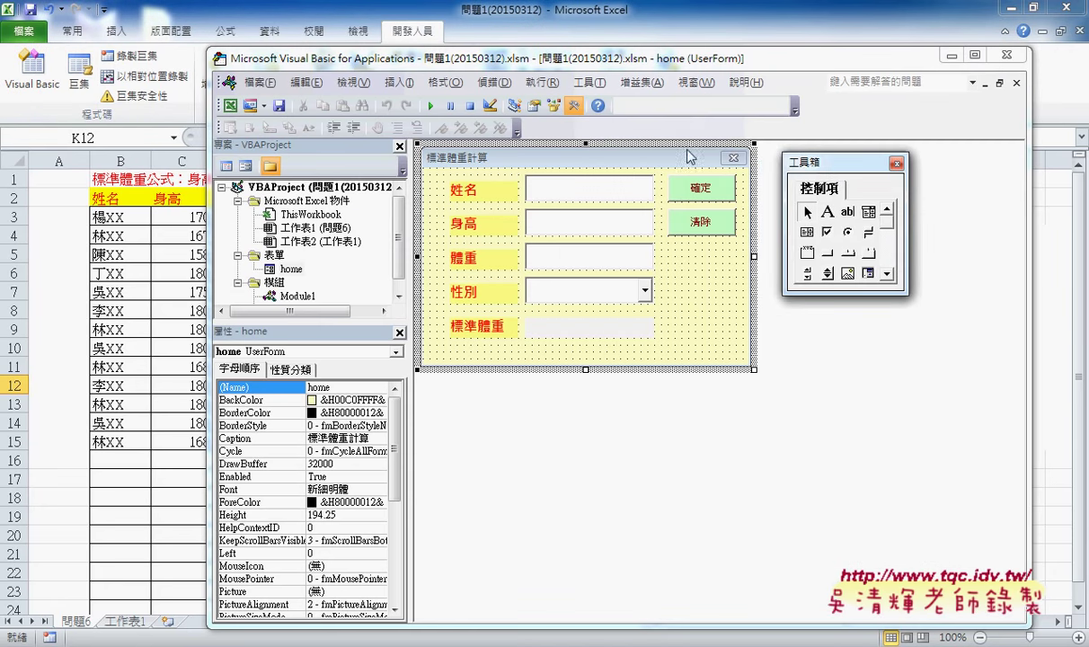
drag(395, 66, 312, 33)
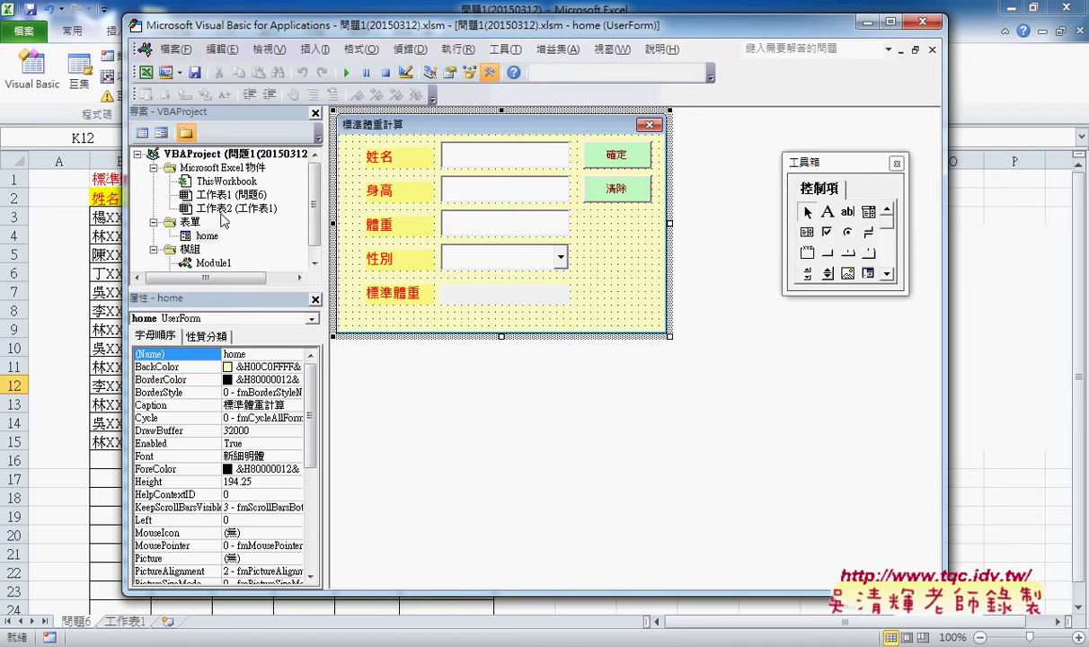
click(201, 236)
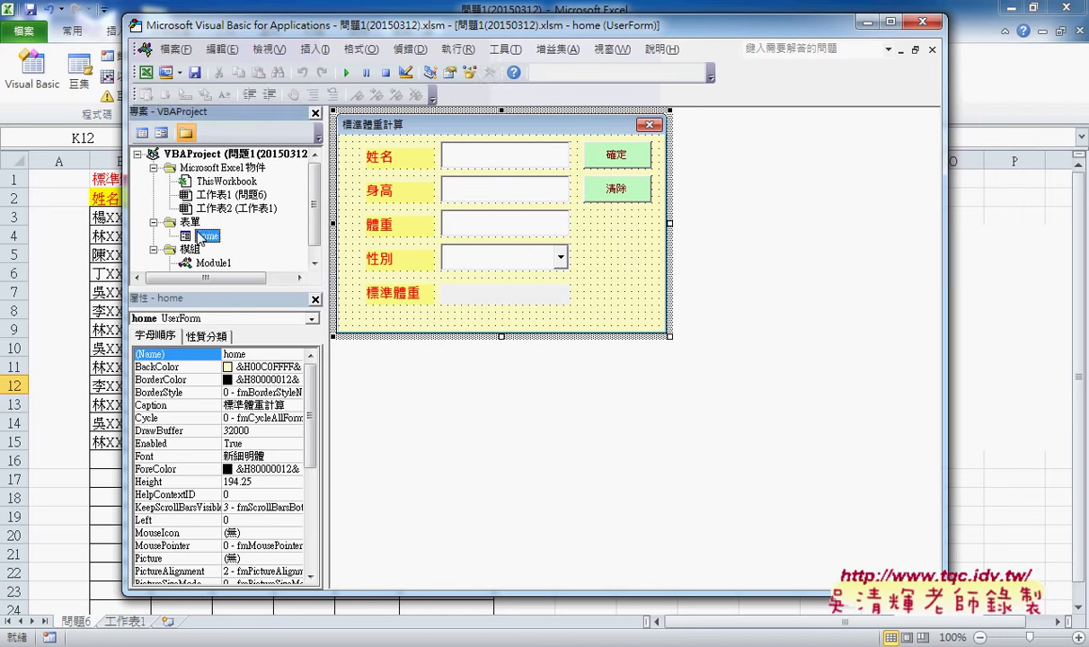
click(596, 241)
drag(827, 170, 725, 120)
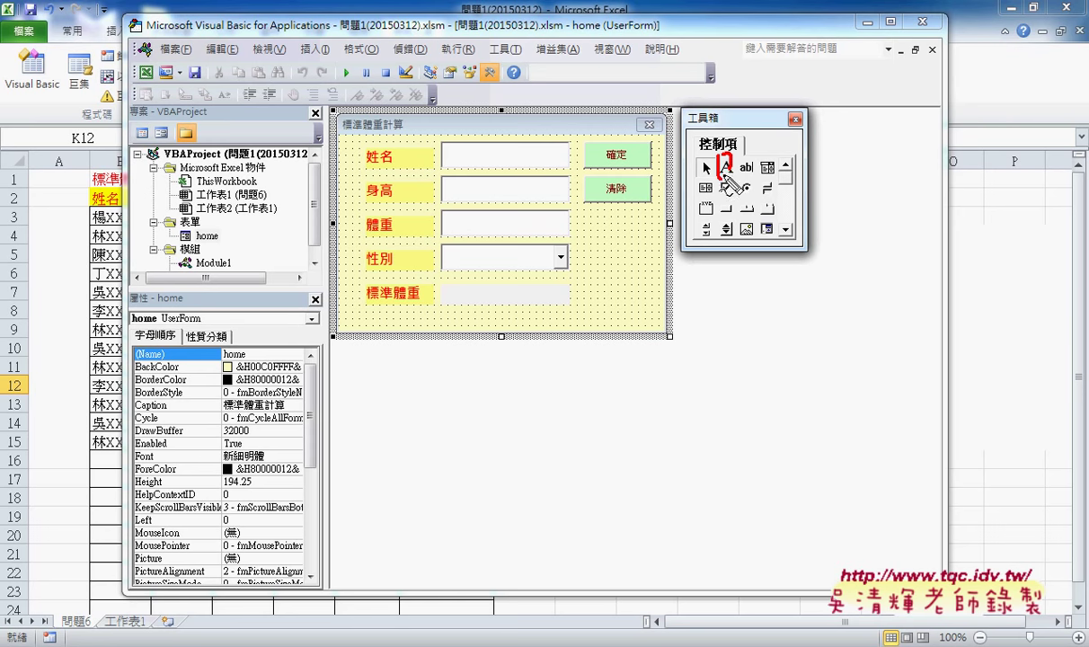
Step: Annotate the home form's labels, text boxes and buttons on screen, then clear the marks
drag(720, 160, 744, 170)
drag(359, 143, 356, 316)
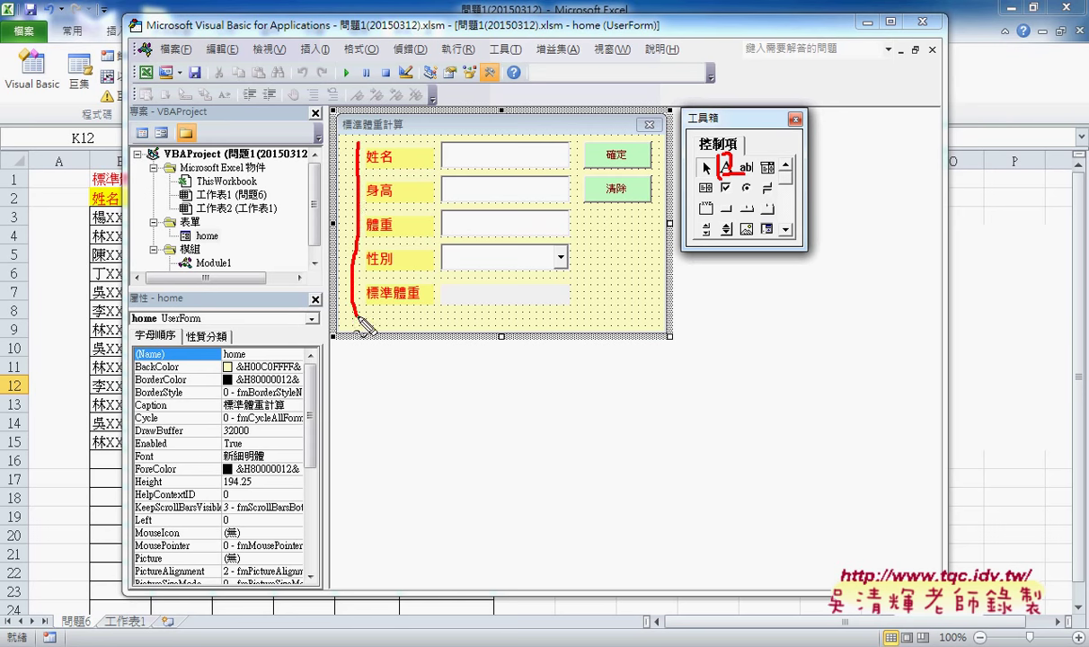
drag(364, 142, 353, 315)
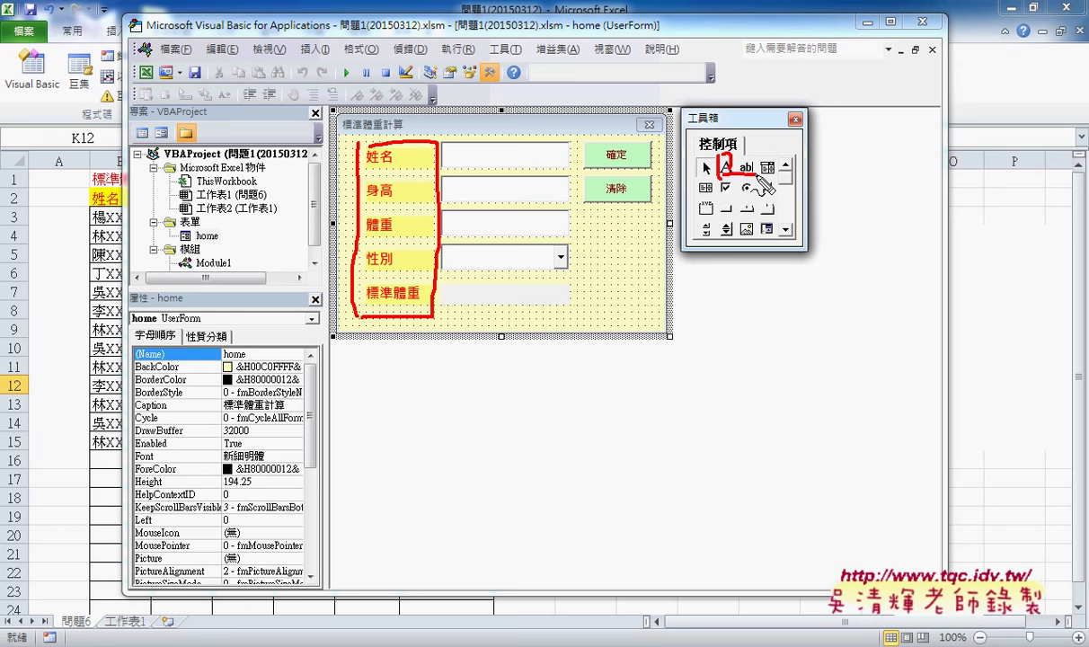
mouse_move(723, 175)
mouse_down()
mouse_move(755, 171)
mouse_move(740, 172)
mouse_up()
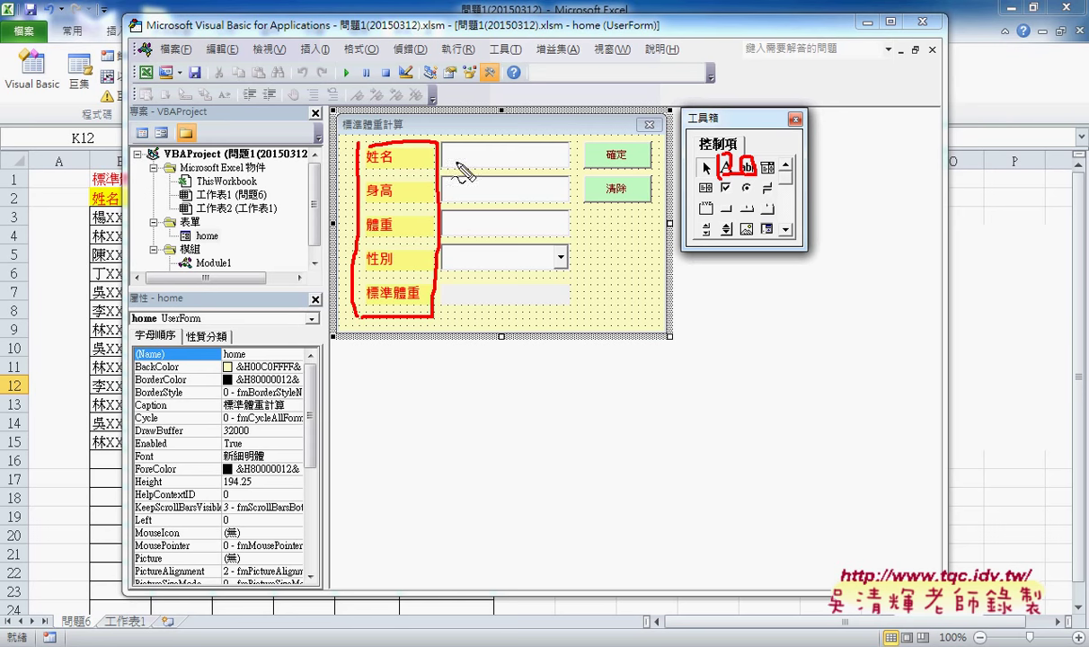
drag(448, 148, 564, 166)
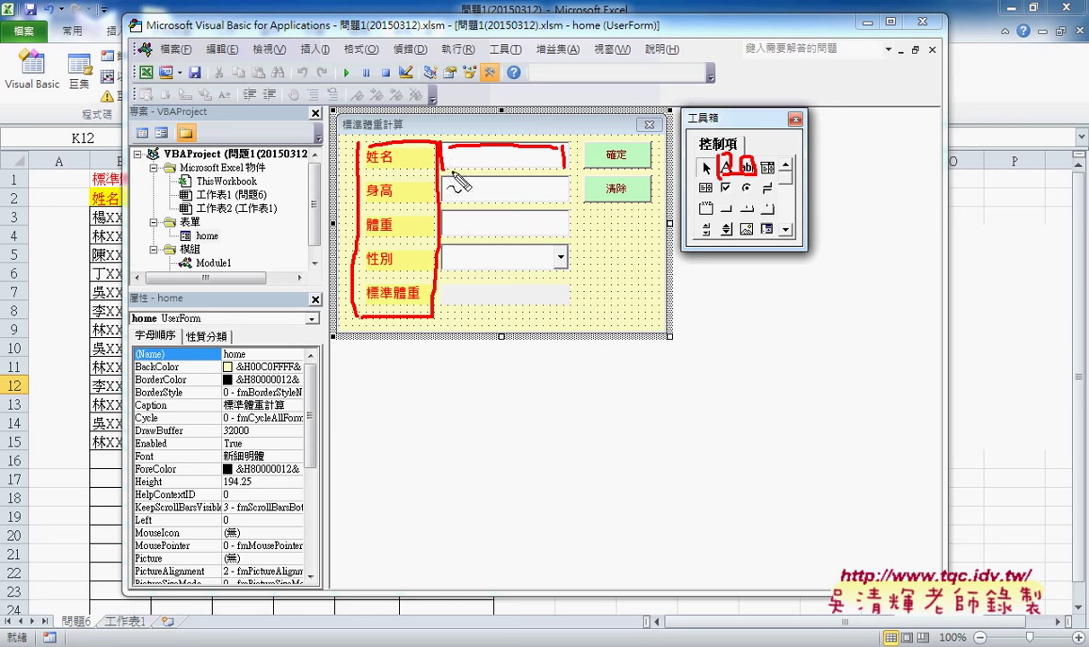
drag(480, 168, 512, 169)
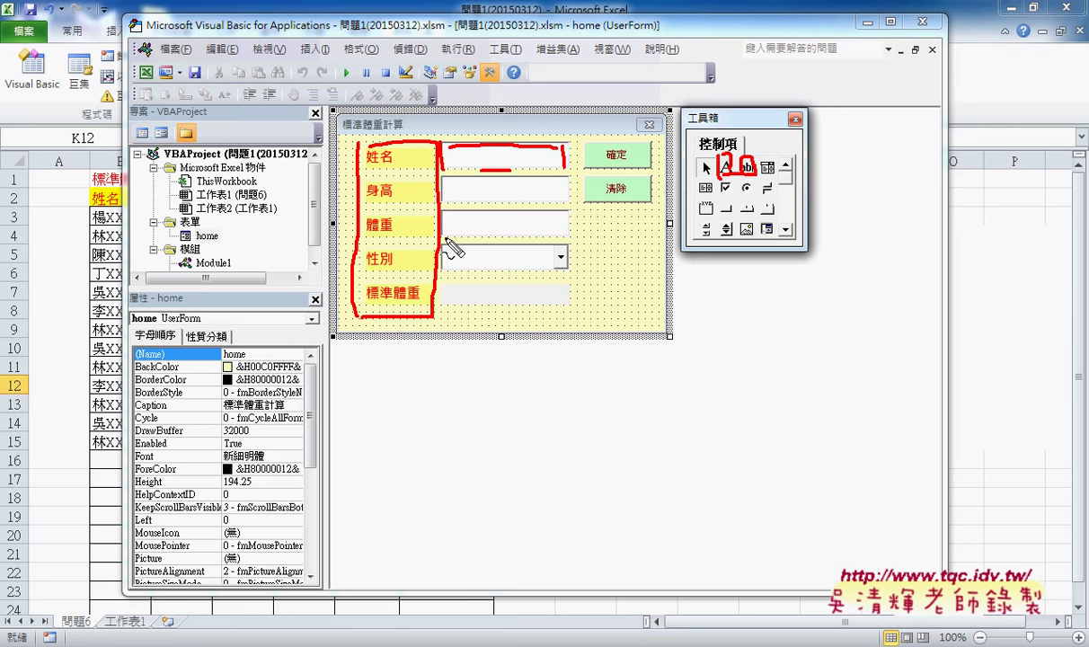
drag(449, 245, 564, 267)
drag(449, 266, 560, 270)
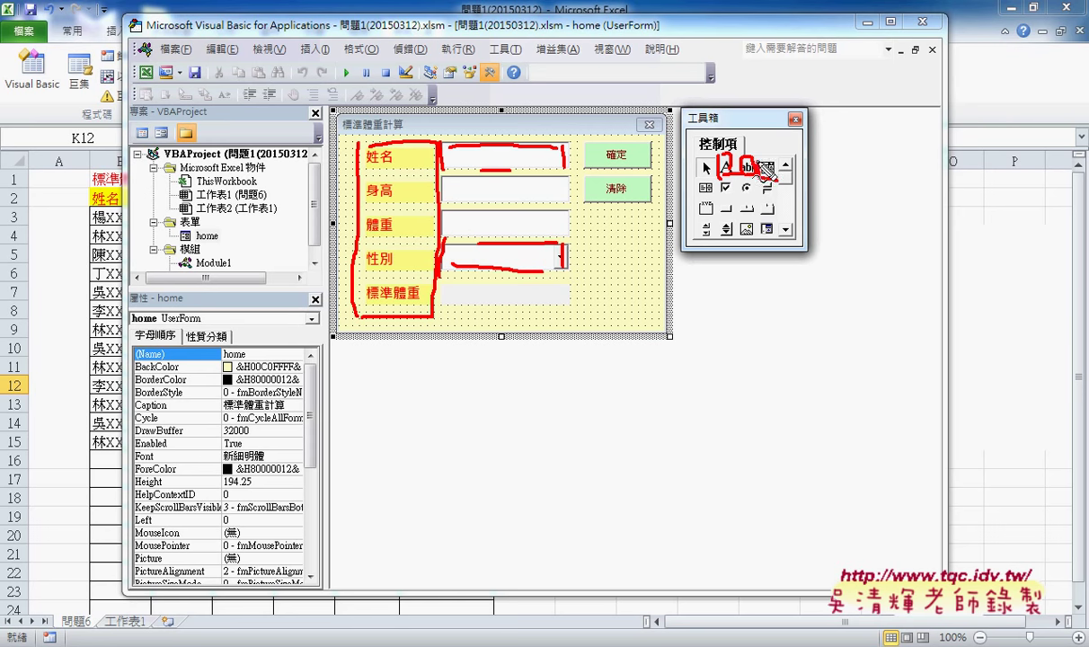
mouse_move(770, 159)
mouse_down()
mouse_move(765, 167)
mouse_move(777, 160)
mouse_up()
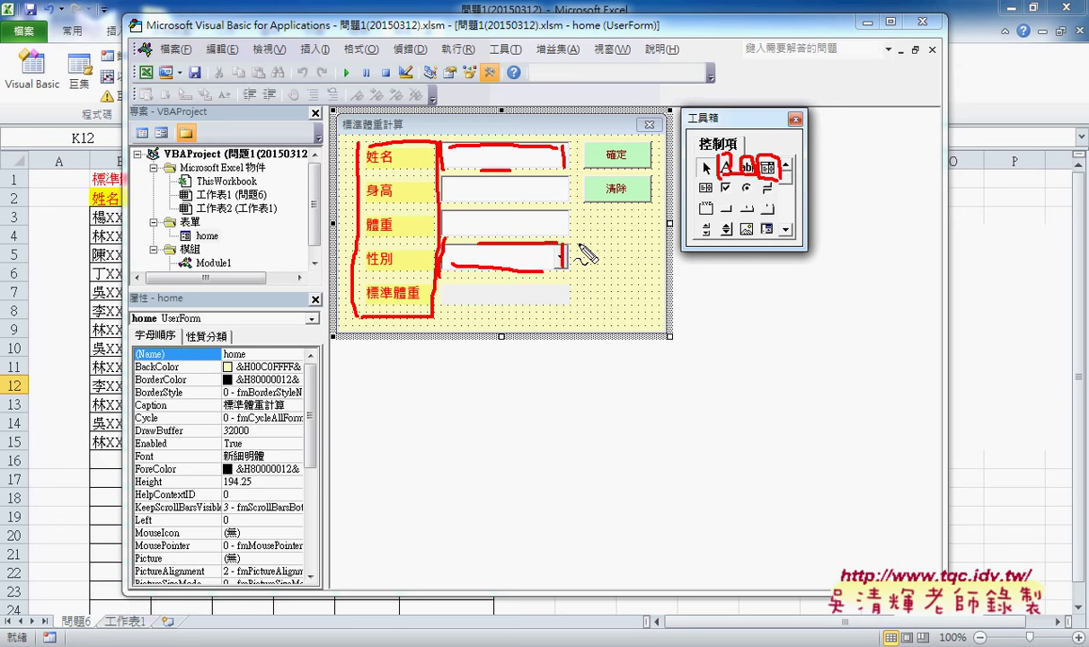
mouse_move(441, 305)
mouse_down()
mouse_move(564, 293)
mouse_move(442, 300)
mouse_up()
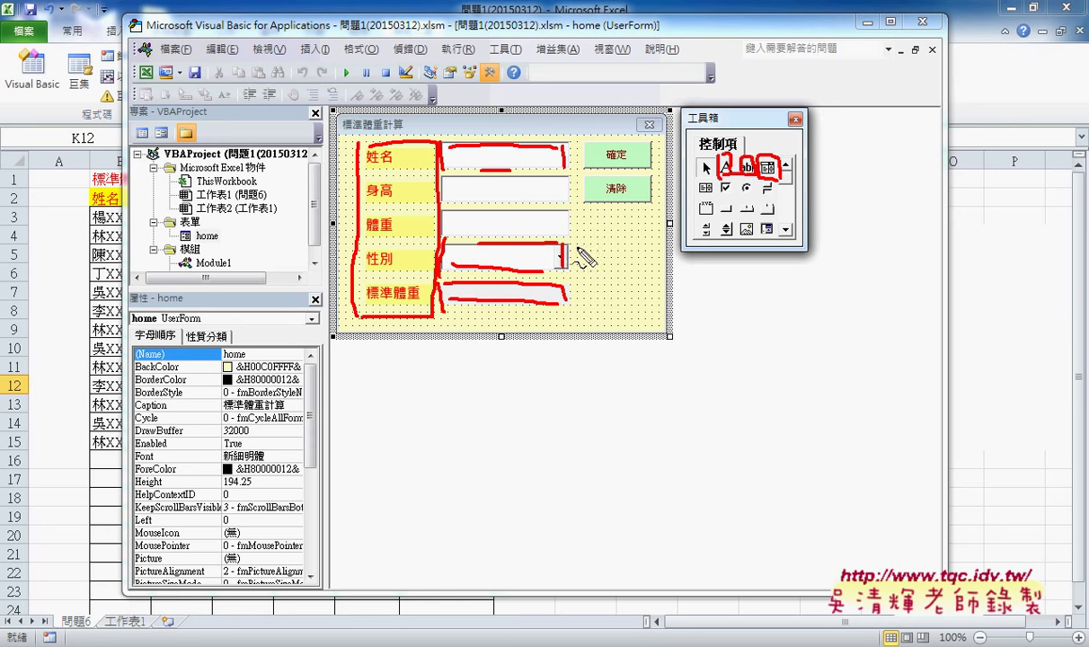
mouse_move(576, 219)
mouse_down()
mouse_move(572, 289)
mouse_move(590, 293)
mouse_up()
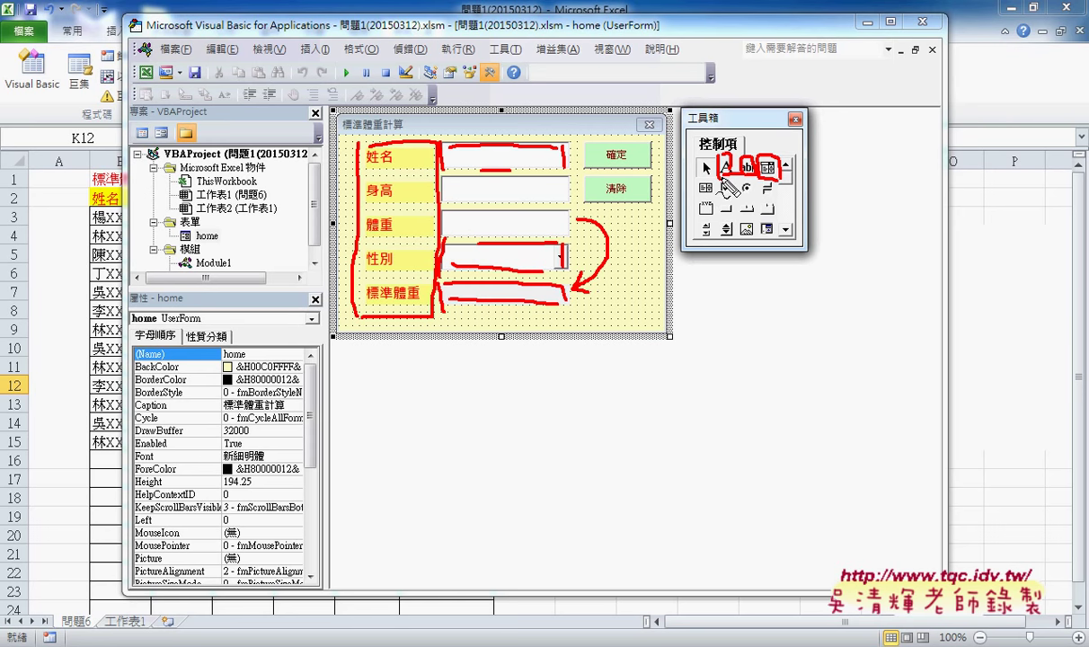
mouse_move(790, 182)
mouse_down()
mouse_move(701, 186)
mouse_move(755, 194)
mouse_up()
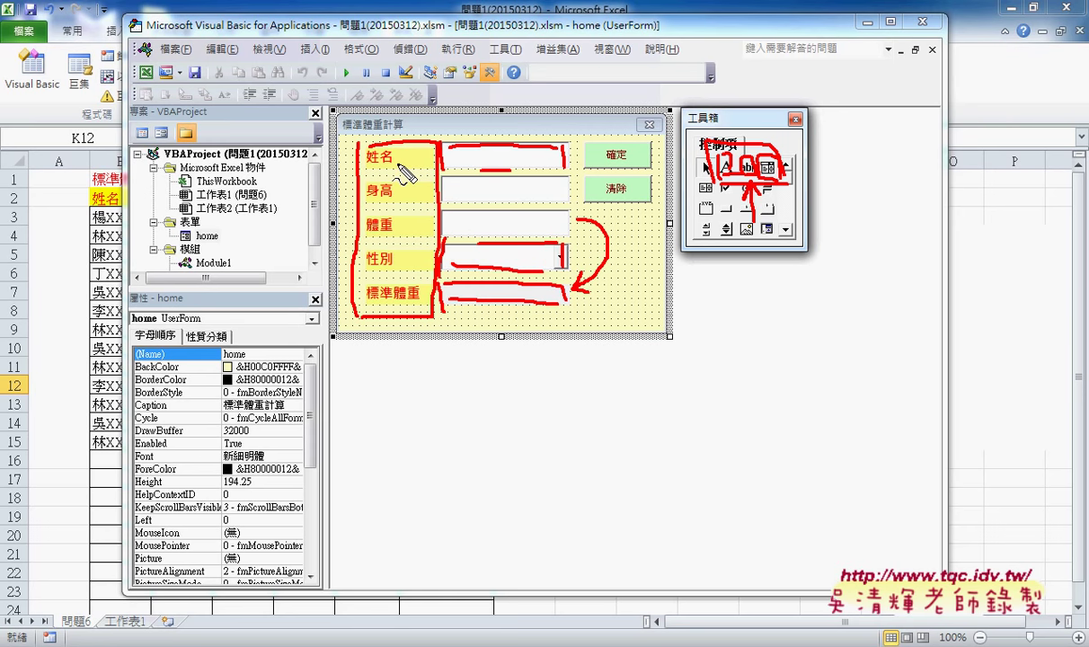
key(Escape)
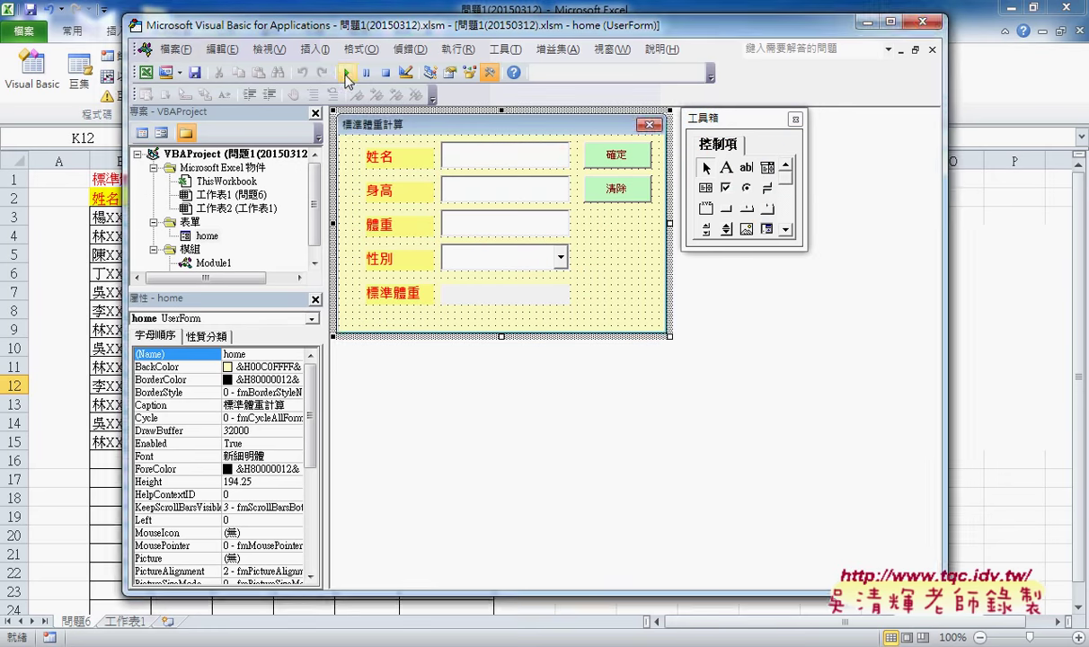
Step: Run the 標準體重計算 form over the sheet and shift it to uncover column F
drag(360, 36, 459, 45)
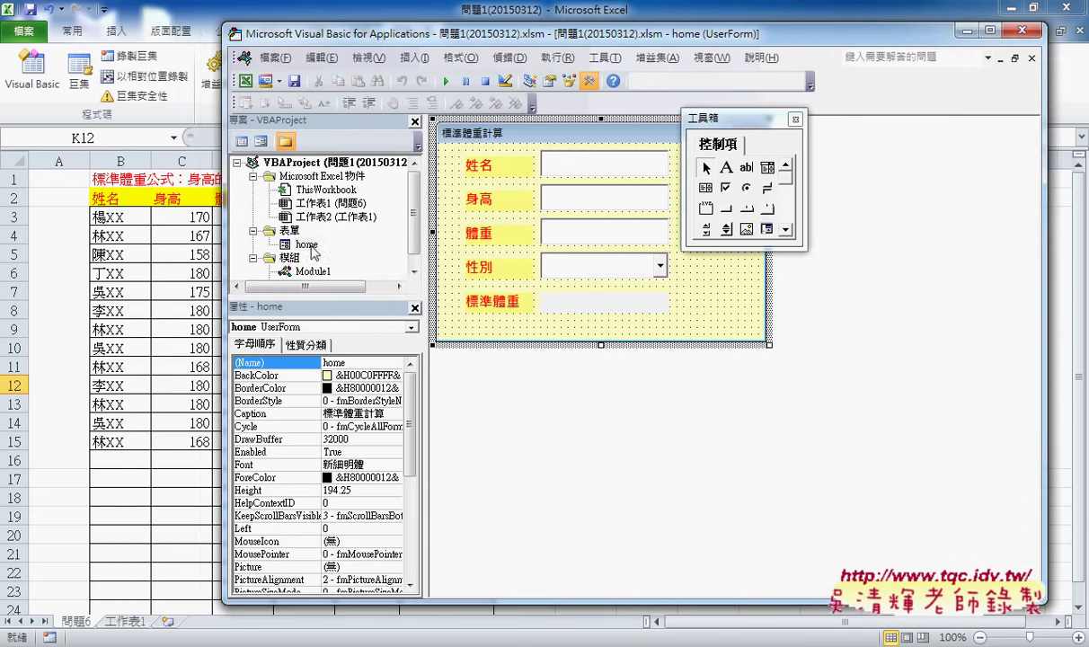
click(447, 81)
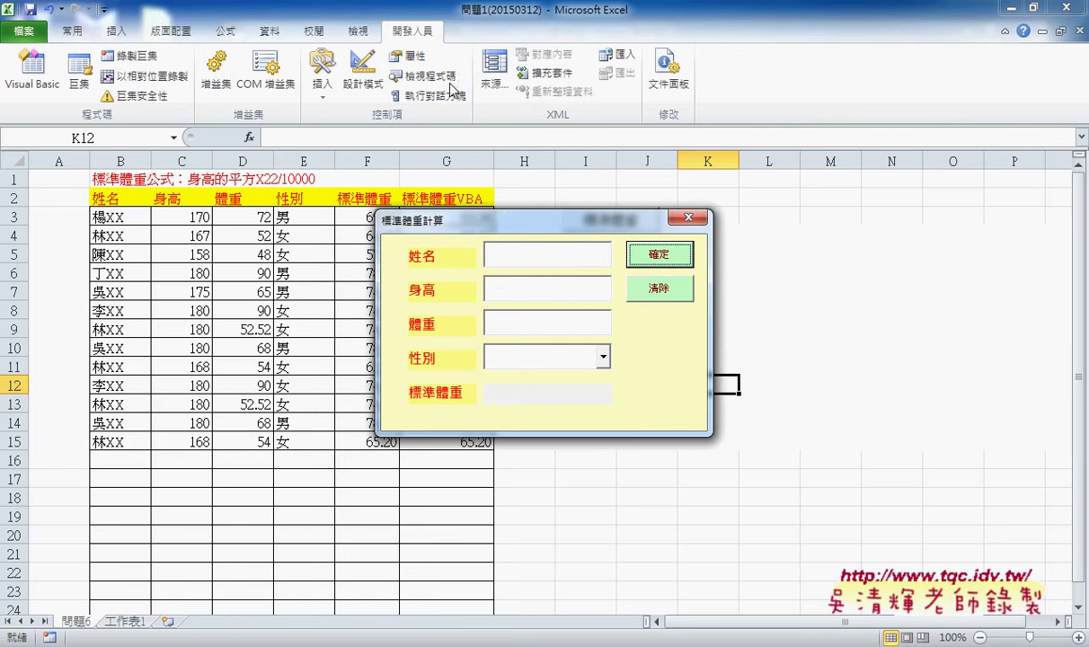
drag(521, 225, 569, 214)
text(吳XX)
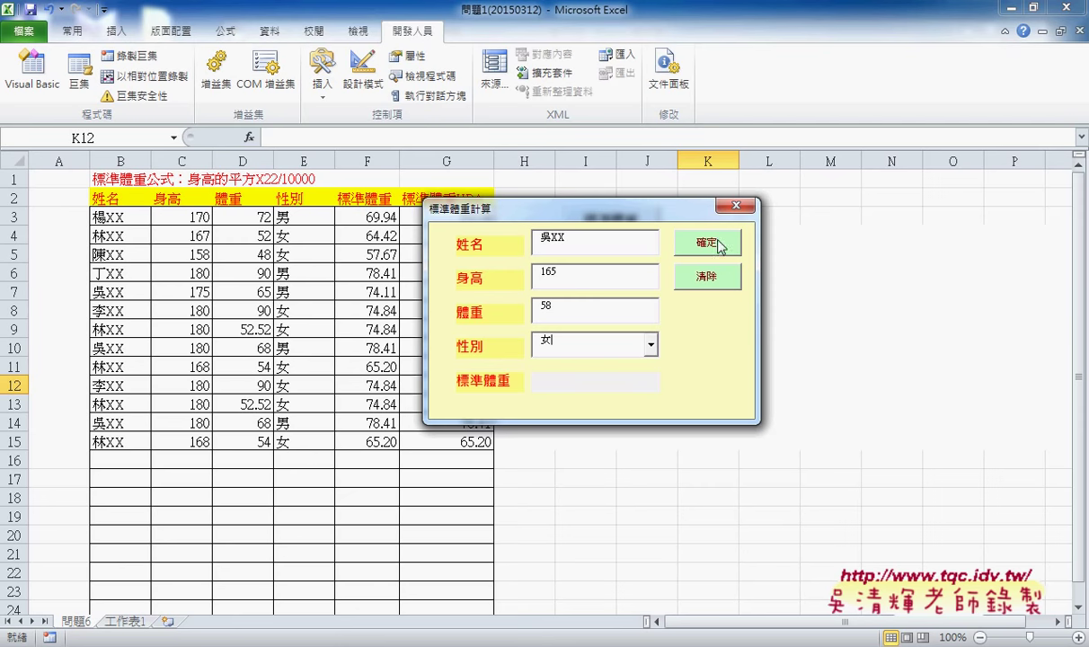
Step: Move the form right to reveal columns F and G, annotate the sheet, then clear the marks
drag(647, 214, 763, 213)
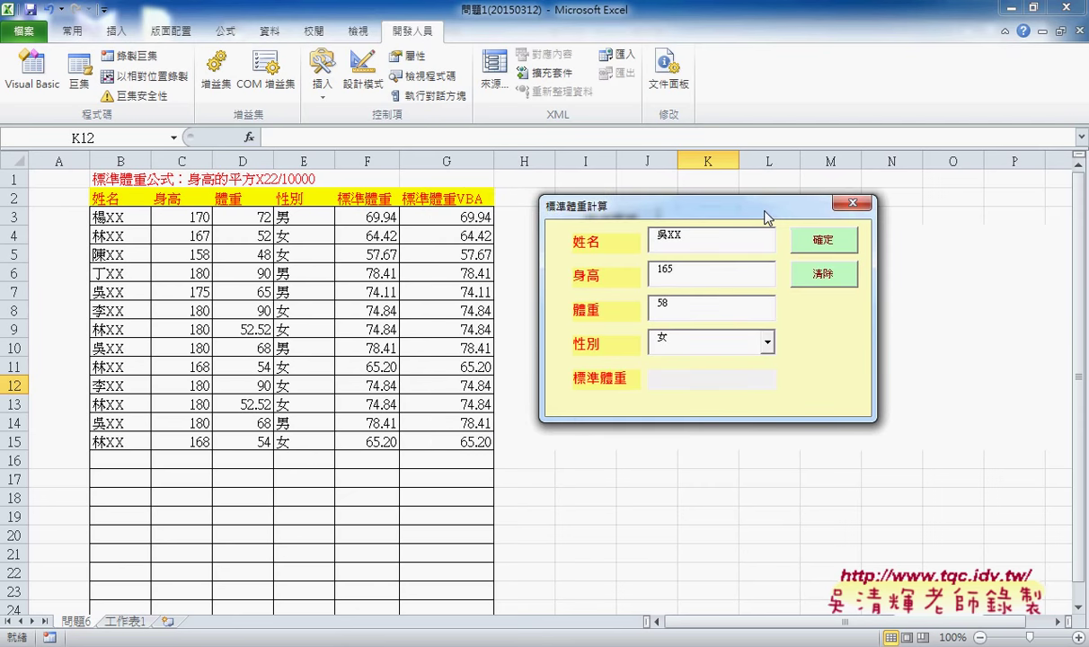
key(ctrl+shift+d)
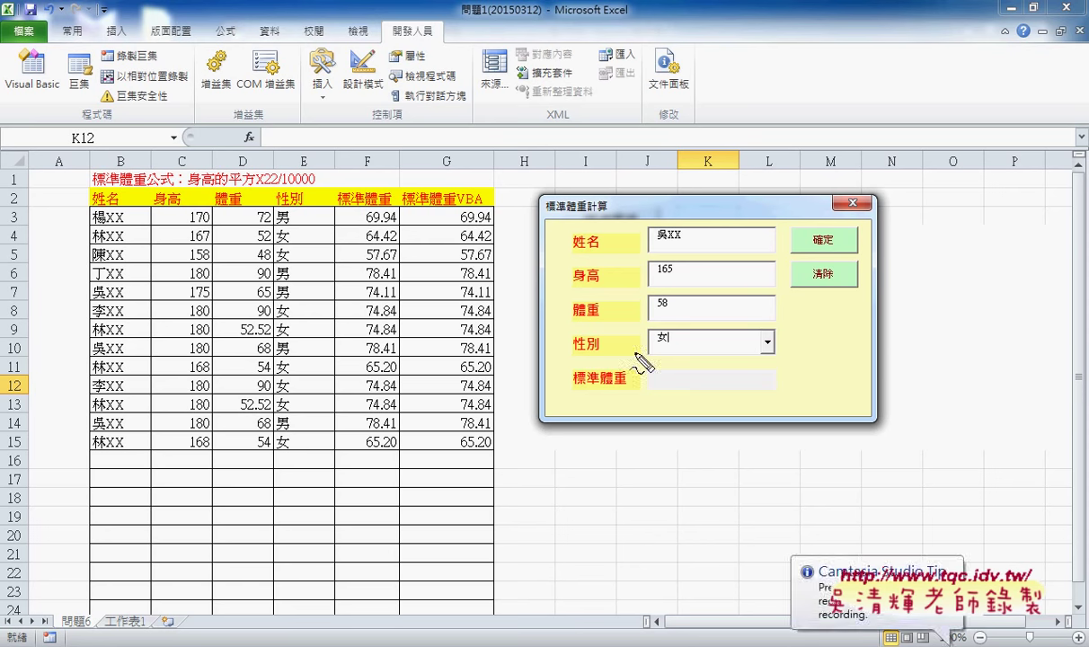
mouse_move(640, 376)
mouse_down()
mouse_move(643, 394)
mouse_move(764, 366)
mouse_move(788, 395)
mouse_up()
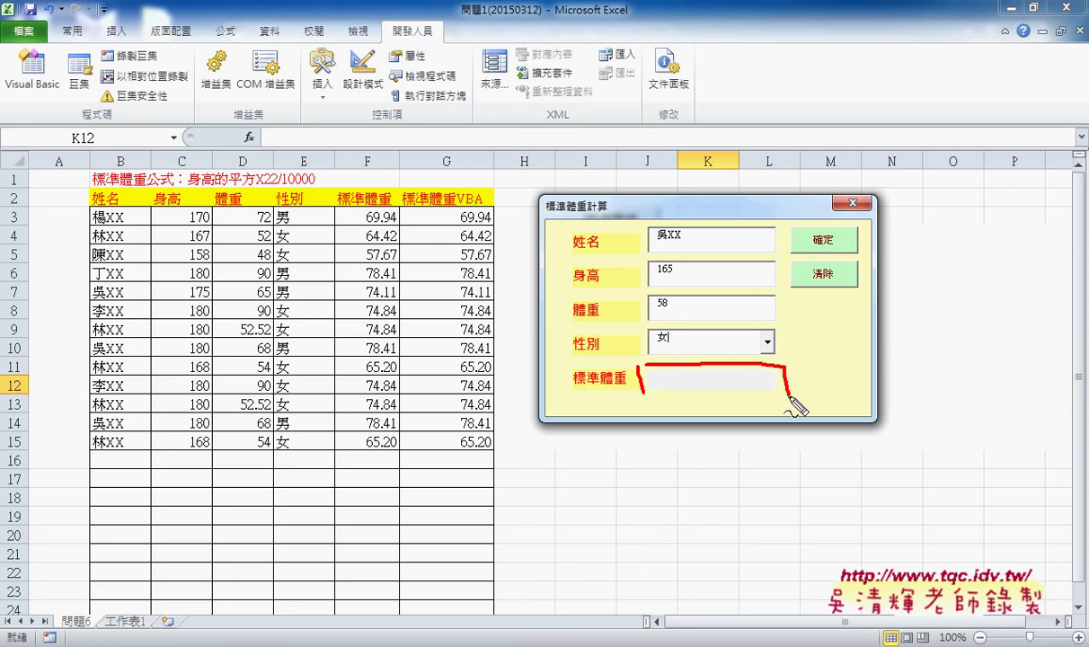
drag(647, 394, 796, 396)
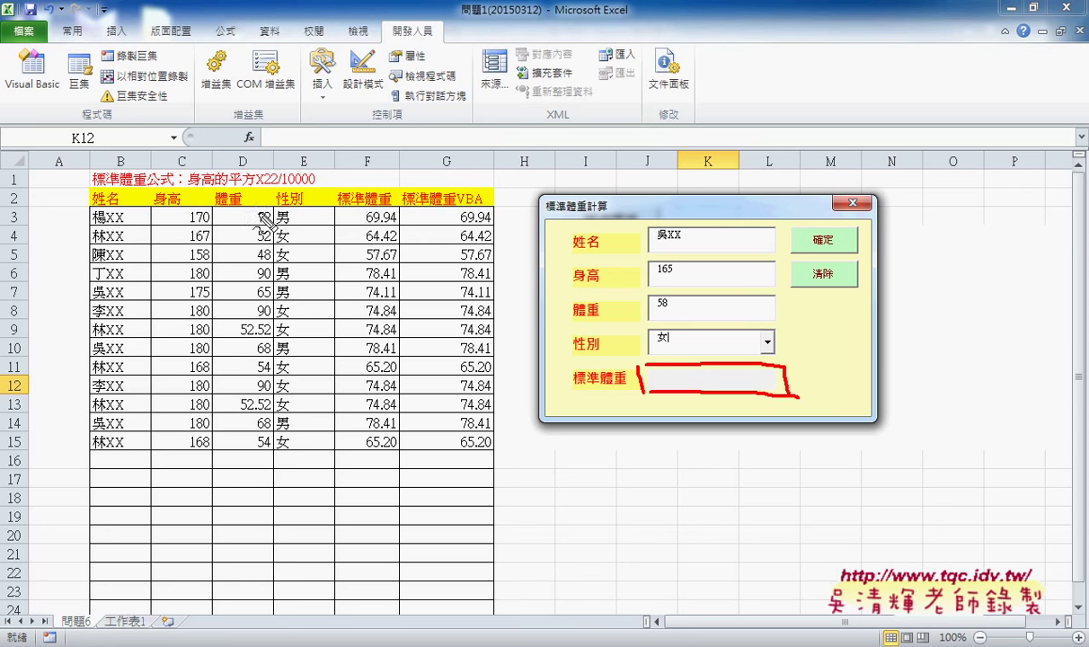
drag(258, 116, 267, 146)
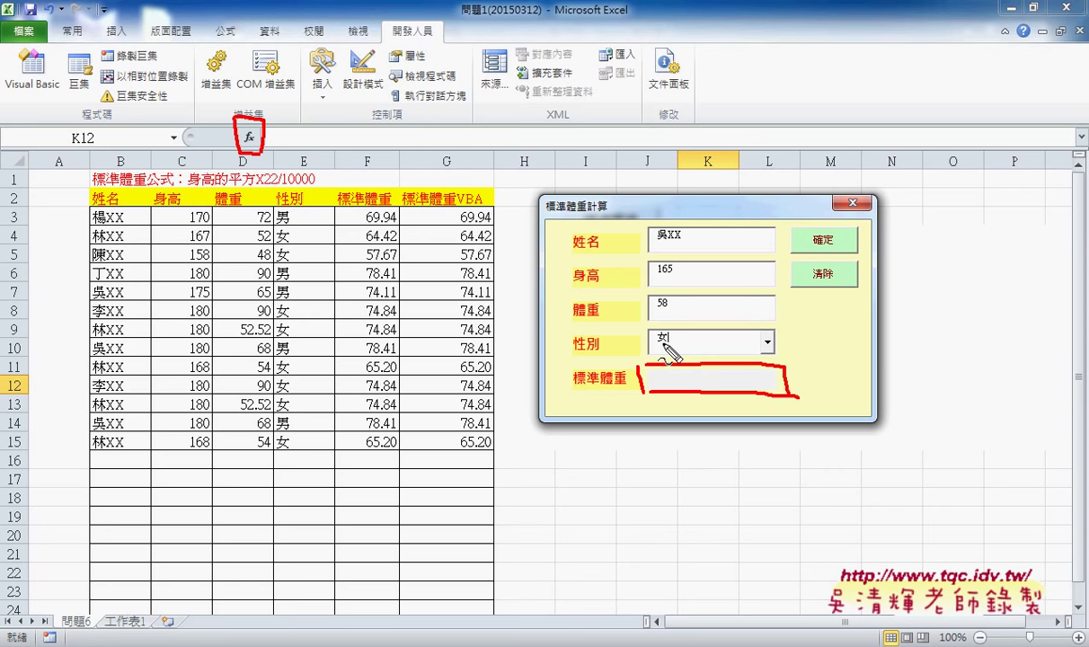
mouse_move(683, 283)
mouse_down()
mouse_move(694, 262)
mouse_move(691, 289)
mouse_up()
drag(676, 331, 664, 352)
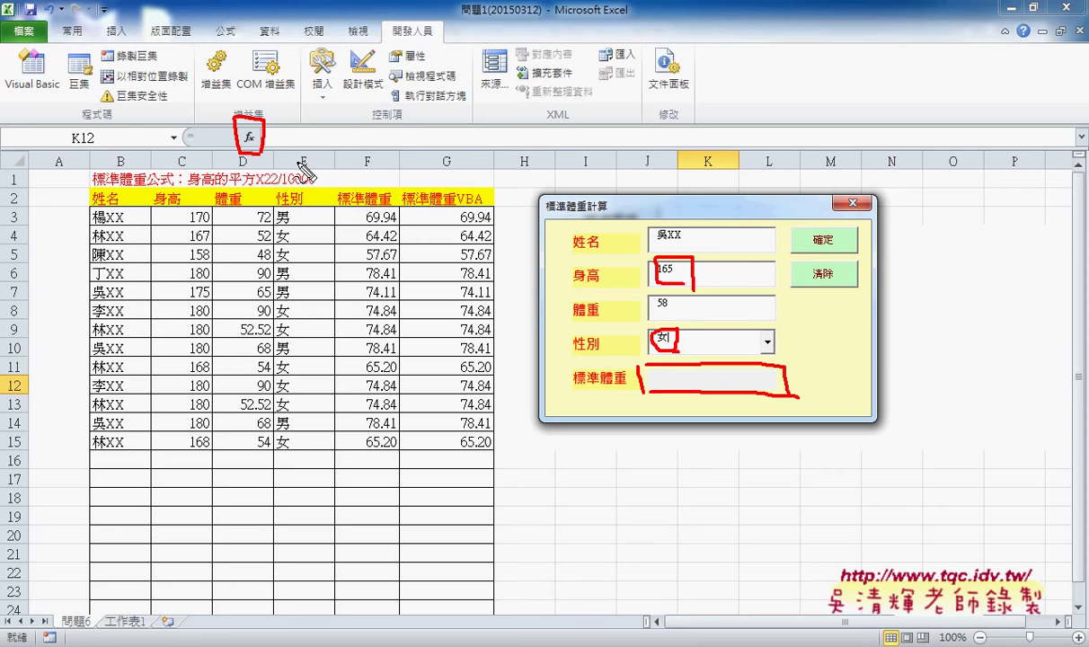
mouse_move(944, 365)
mouse_down()
mouse_move(786, 372)
mouse_move(807, 384)
mouse_up()
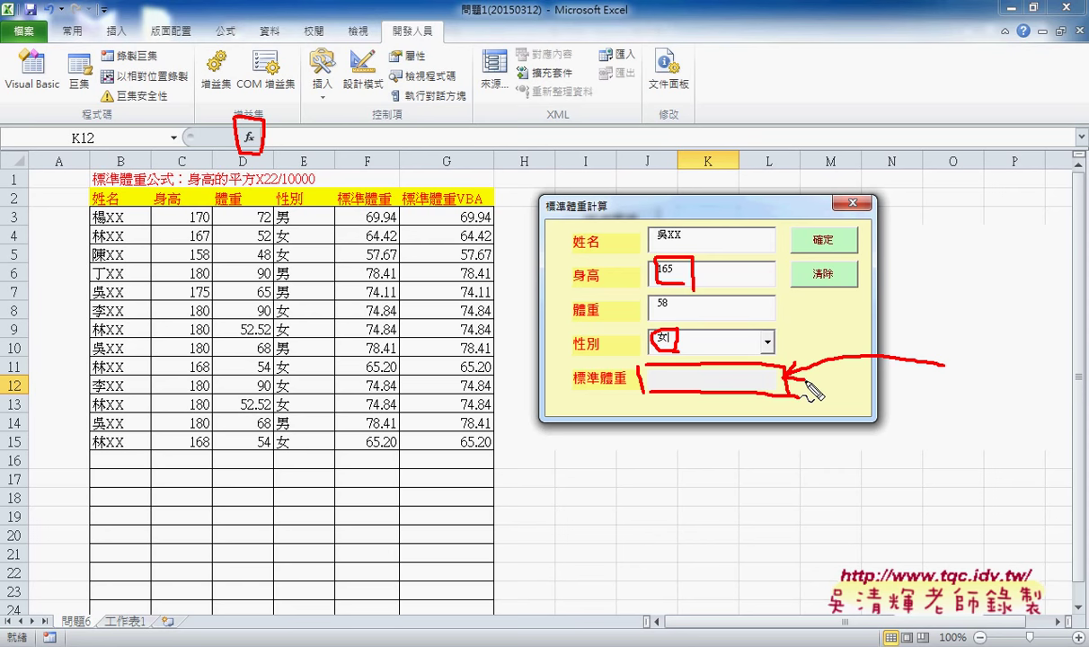
key(Escape)
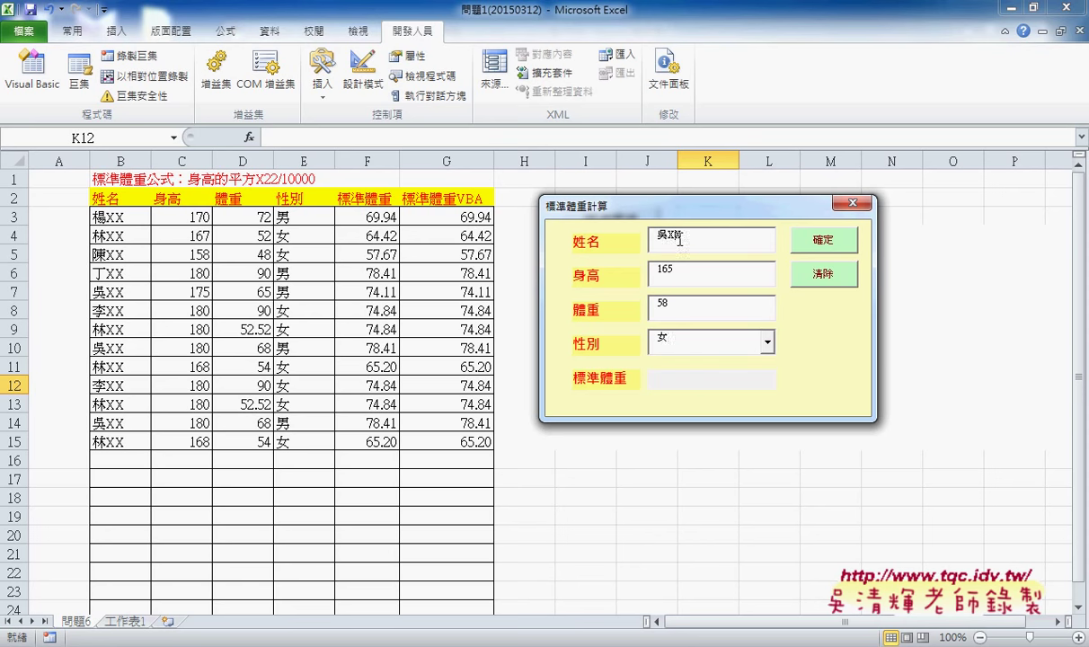
Step: Mark empty row 16 with pen annotations, clear them, and submit the 165/58/女 entry with 確定
click(672, 305)
key(ctrl+2)
drag(86, 445, 400, 472)
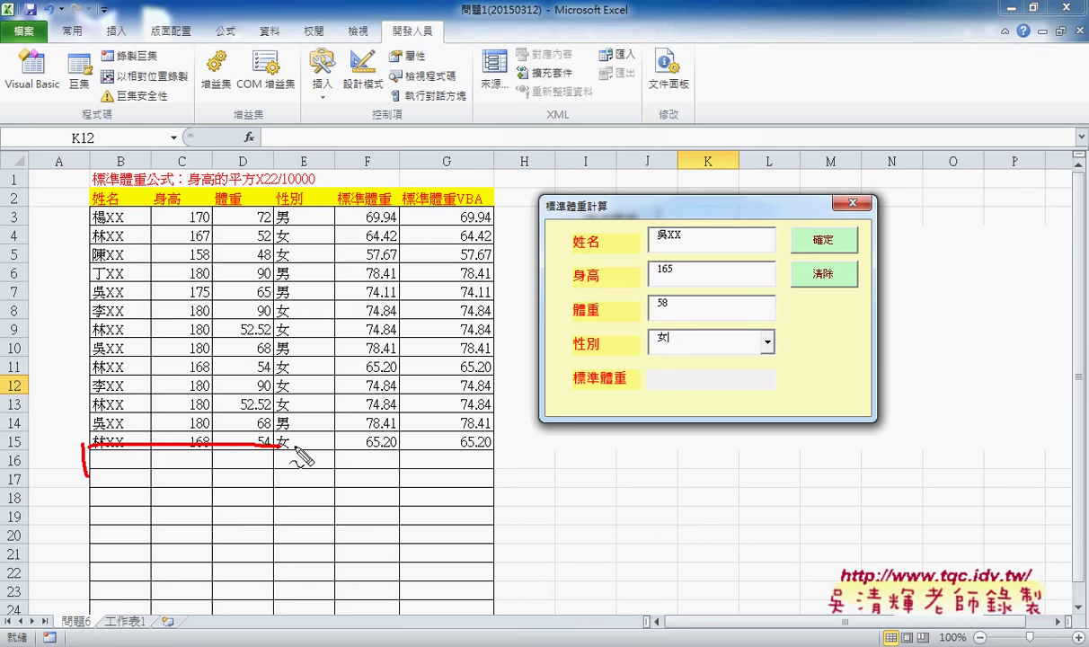
drag(114, 467, 375, 468)
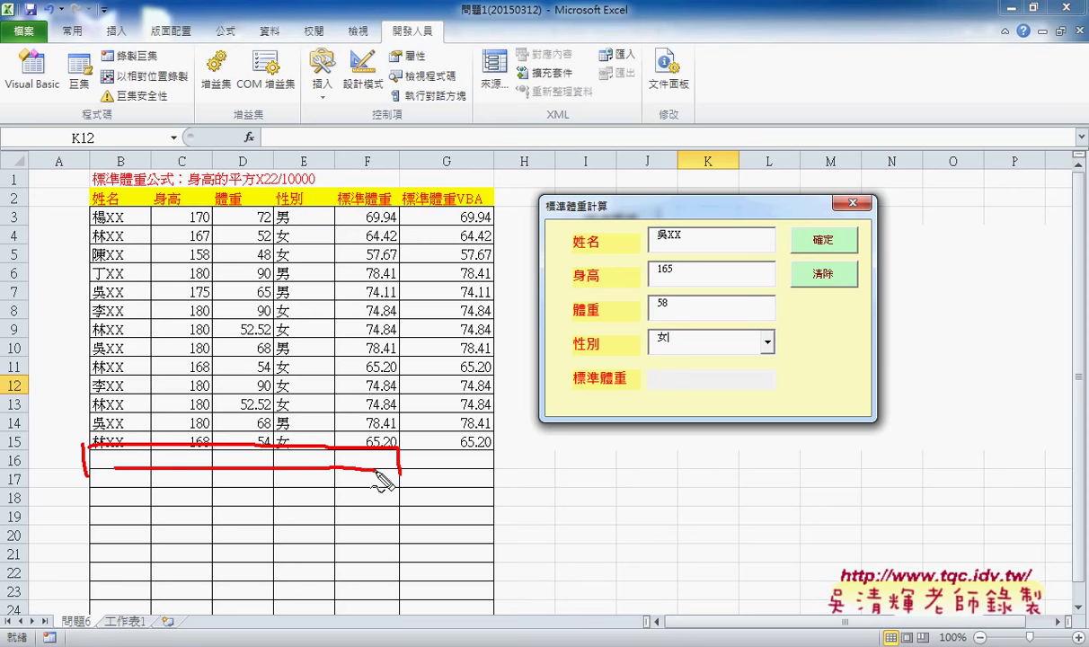
mouse_move(109, 216)
mouse_down()
mouse_move(121, 340)
mouse_move(132, 340)
mouse_up()
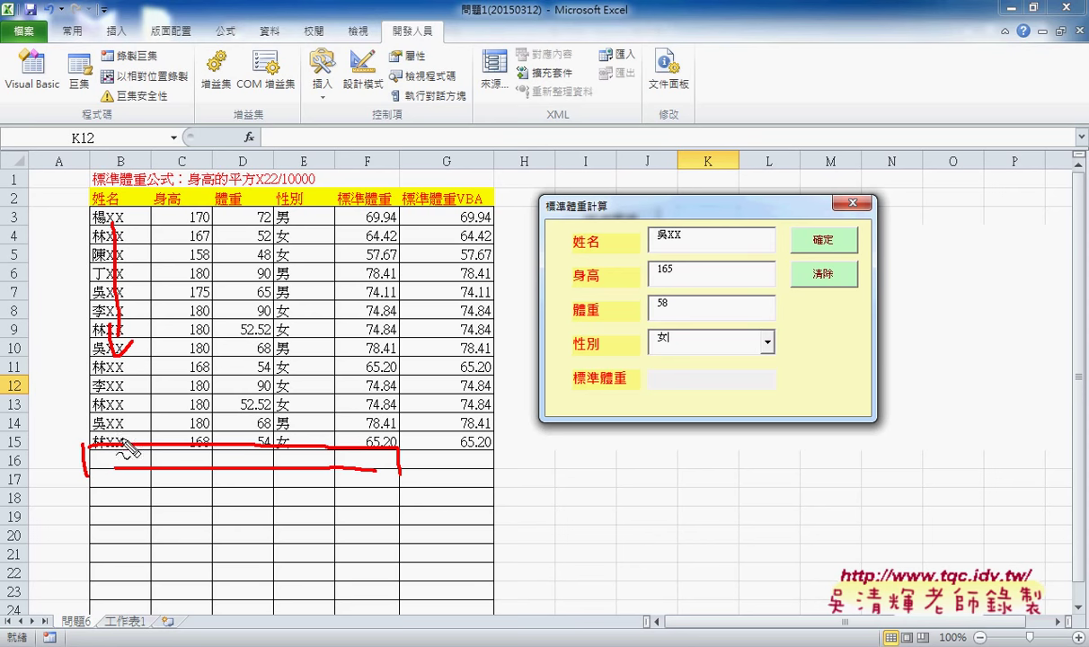
mouse_move(18, 424)
mouse_down()
mouse_move(11, 438)
mouse_move(30, 443)
mouse_move(34, 480)
mouse_up()
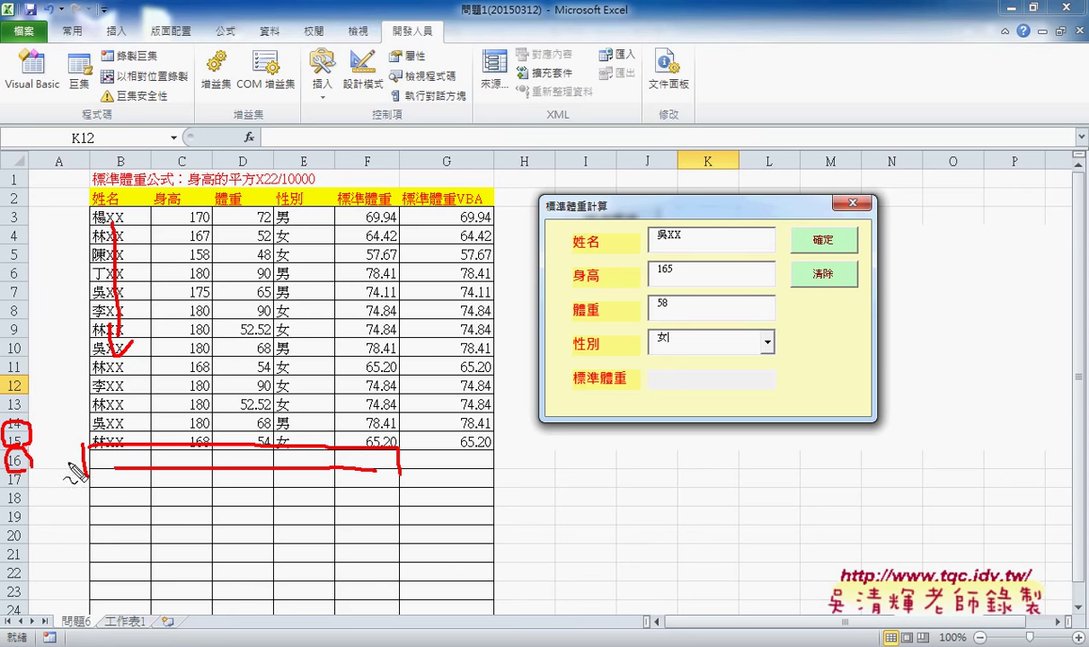
drag(107, 467, 359, 469)
key(Escape)
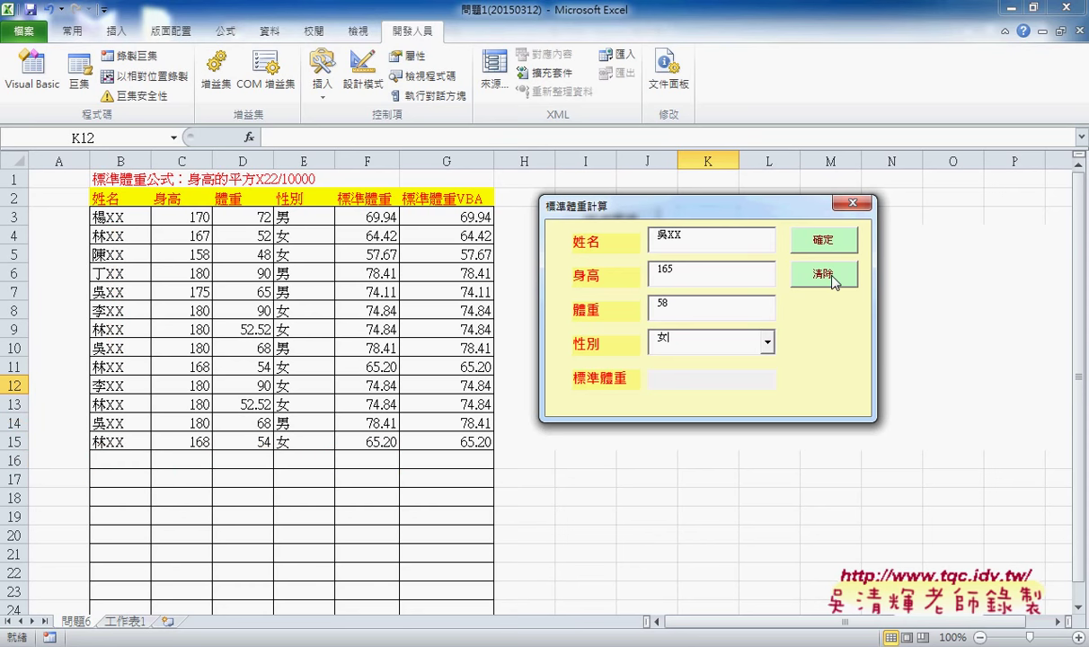
click(825, 243)
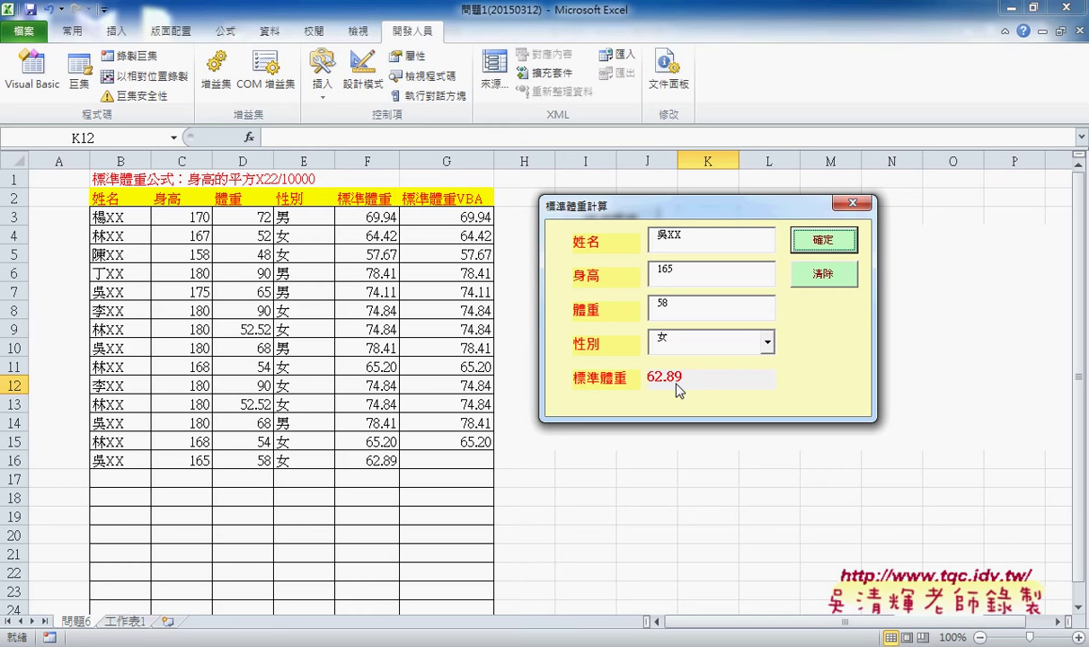
Step: Change the entry to surname 李, height 175, weight 85, gender 男, and submit it to row 17
key(shift+Tab)
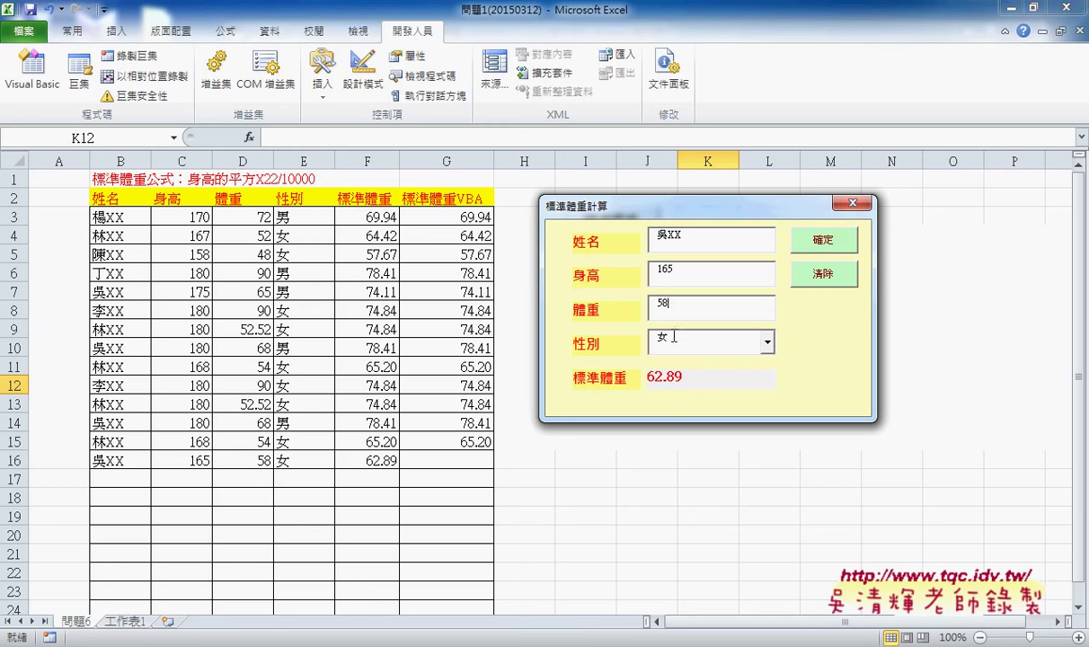
drag(664, 206, 617, 207)
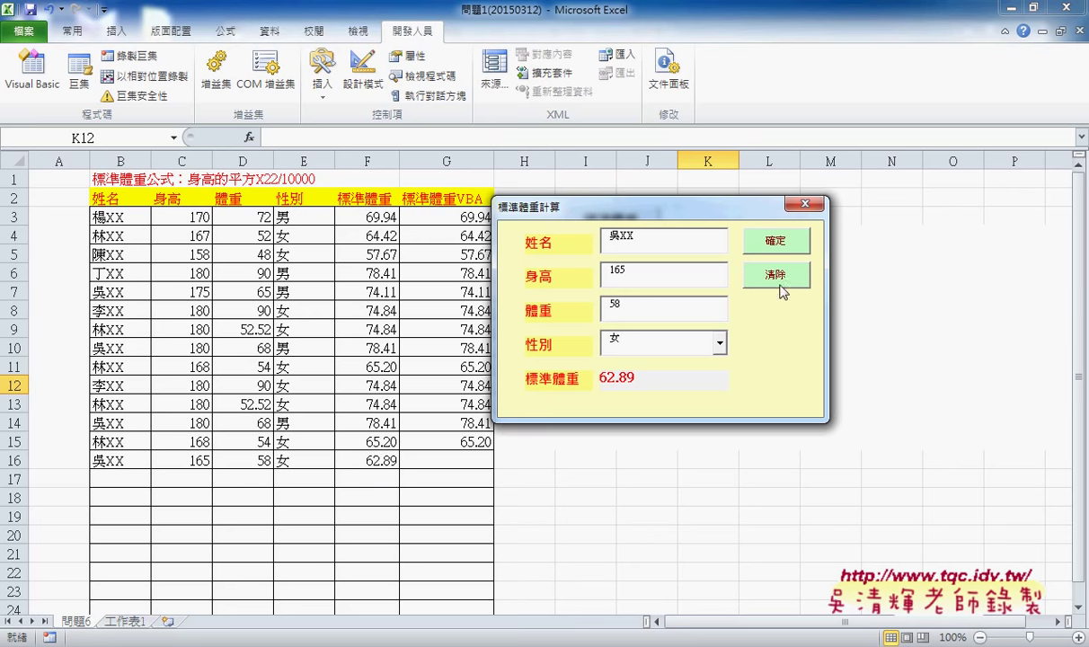
click(597, 238)
text(李)
click(619, 272)
key(BackSpace)
text(7)
key(Tab)
text(8)
text(5)
click(689, 342)
click(680, 354)
click(765, 242)
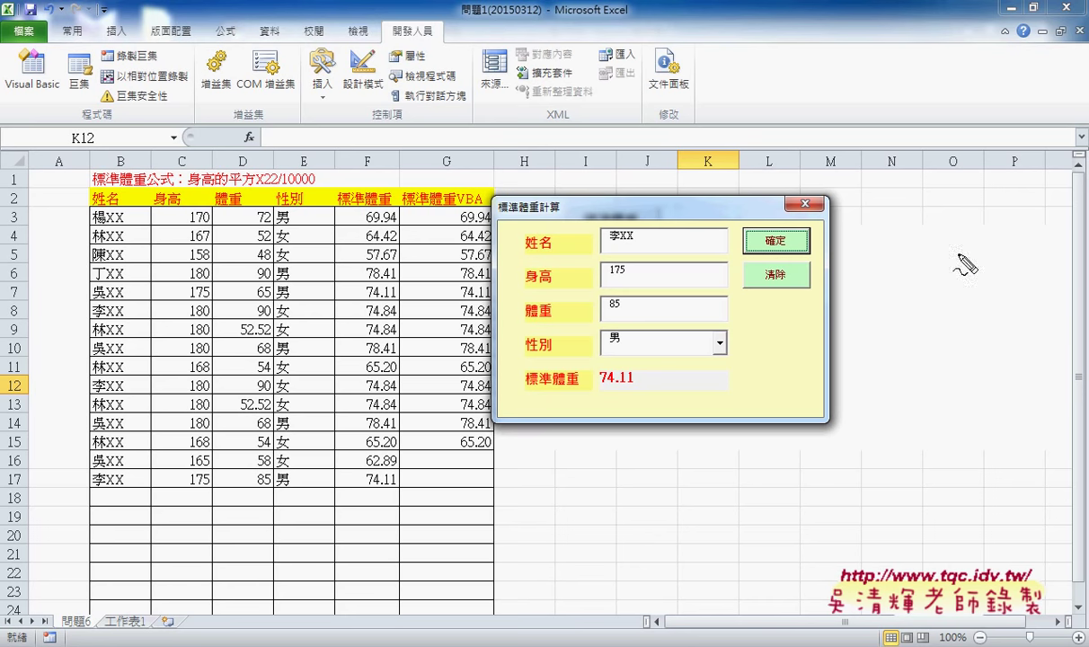
Step: Annotate 'MVC' beside the table, outlining the data table and form area, then clear the marks
drag(590, 445, 578, 487)
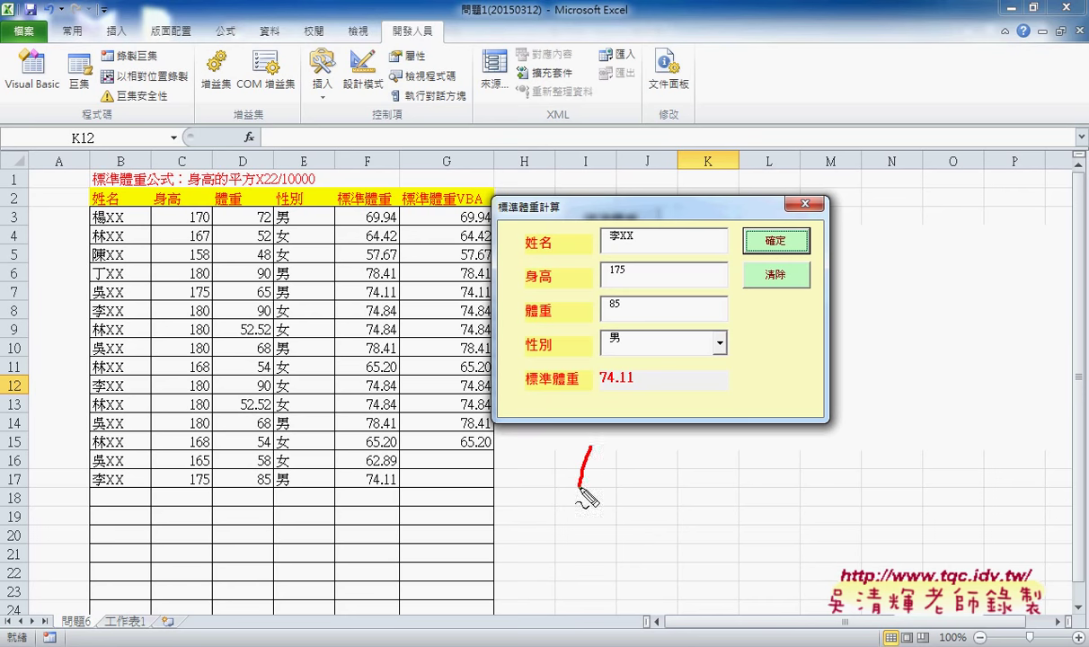
mouse_move(593, 445)
mouse_down()
mouse_move(620, 483)
mouse_move(693, 444)
mouse_move(742, 484)
mouse_move(551, 521)
mouse_up()
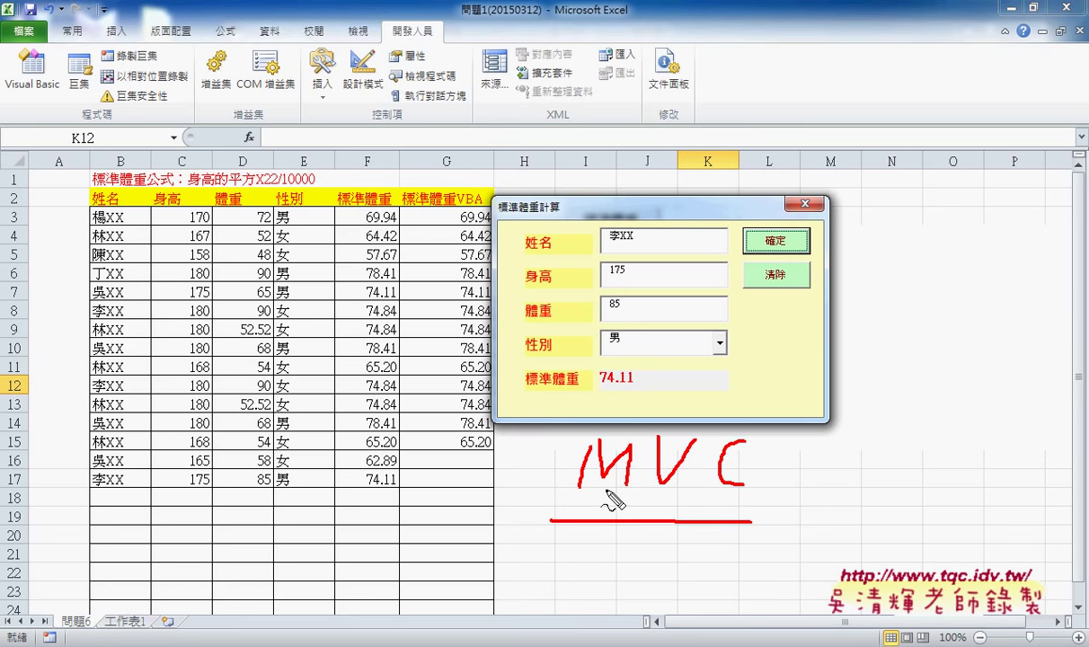
drag(593, 492, 613, 493)
mouse_move(265, 507)
mouse_down()
mouse_move(83, 506)
mouse_move(398, 466)
mouse_move(272, 500)
mouse_up()
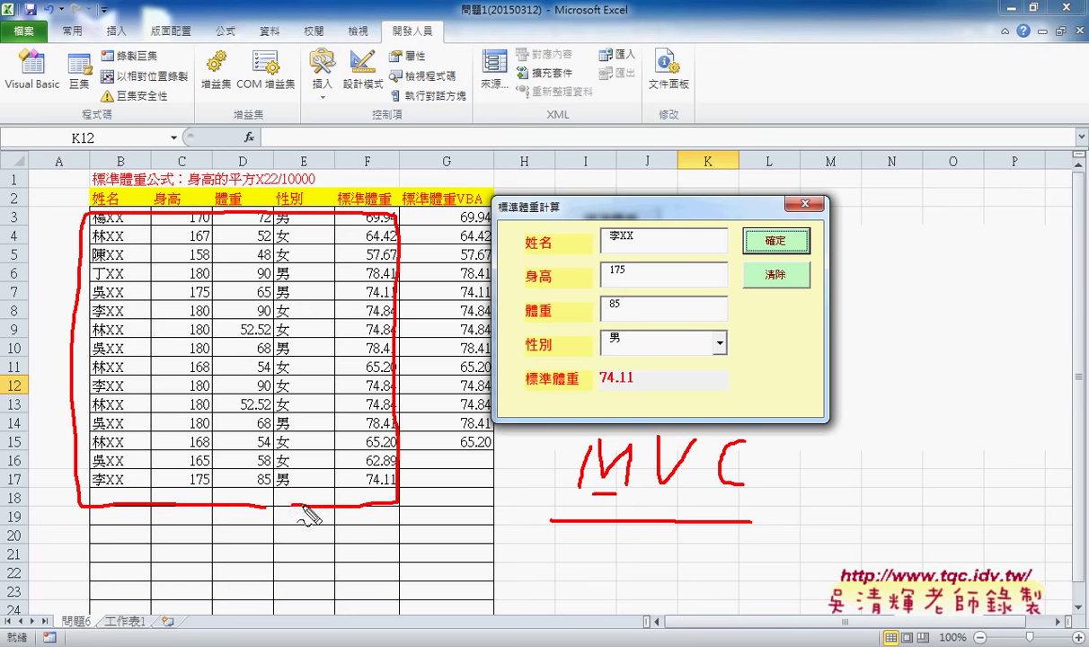
drag(586, 500, 675, 490)
drag(462, 171, 465, 417)
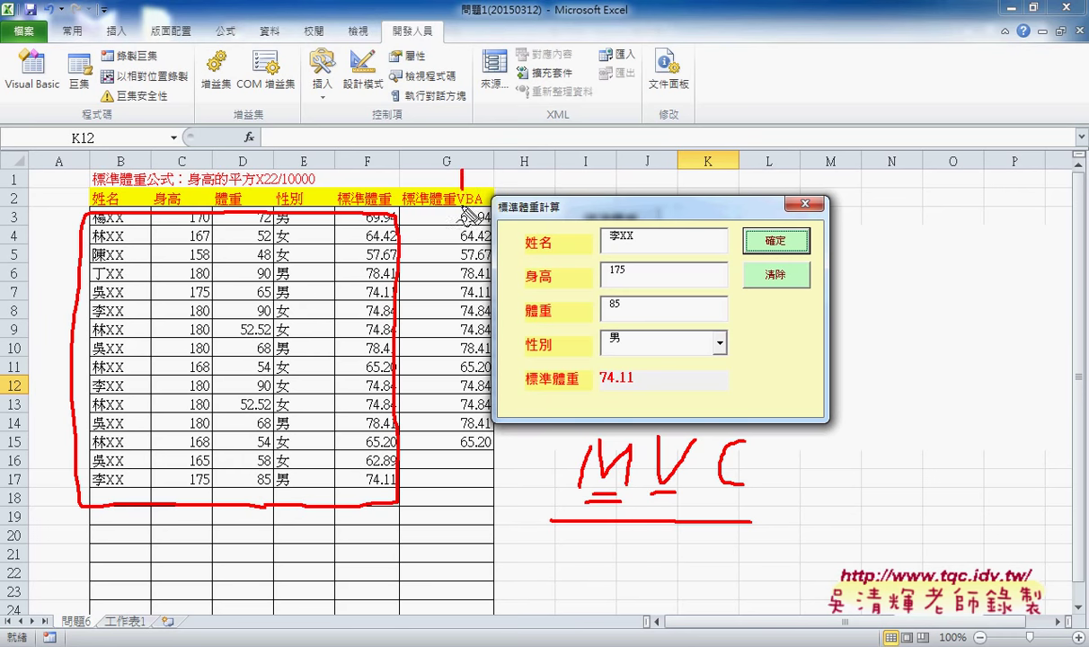
mouse_move(496, 165)
mouse_down()
mouse_move(822, 184)
mouse_move(824, 420)
mouse_up()
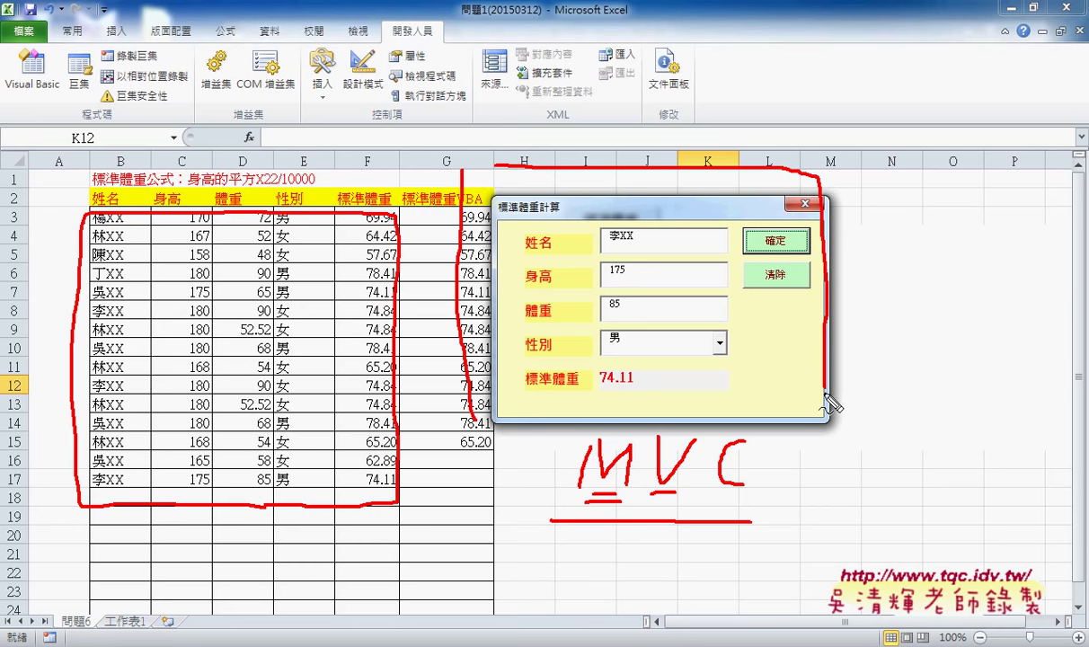
drag(499, 438, 835, 447)
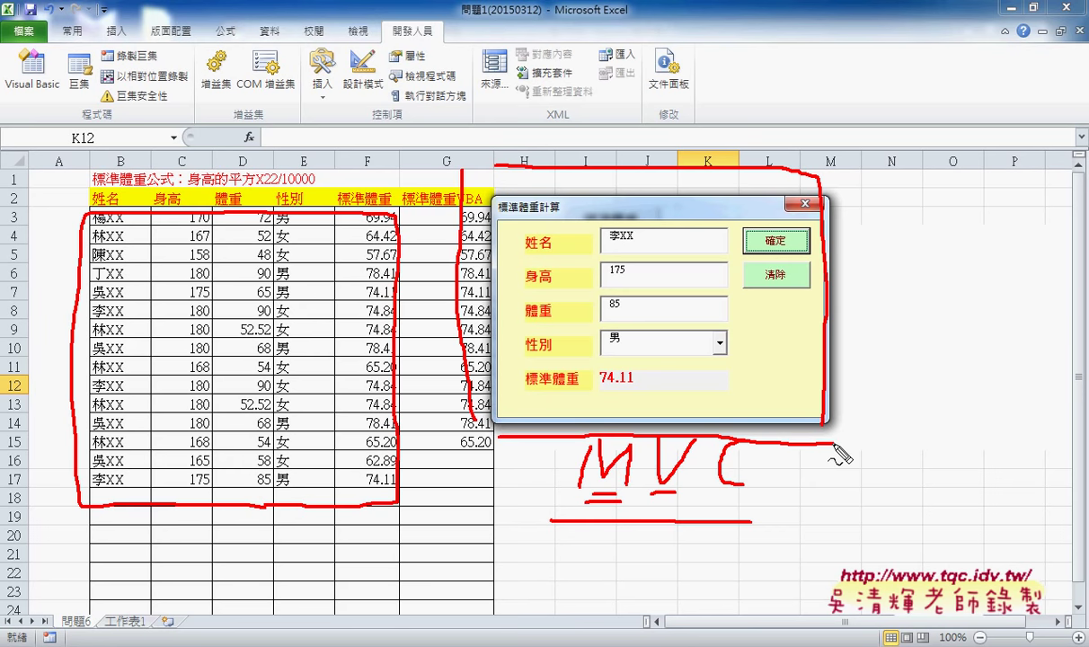
drag(718, 500, 747, 501)
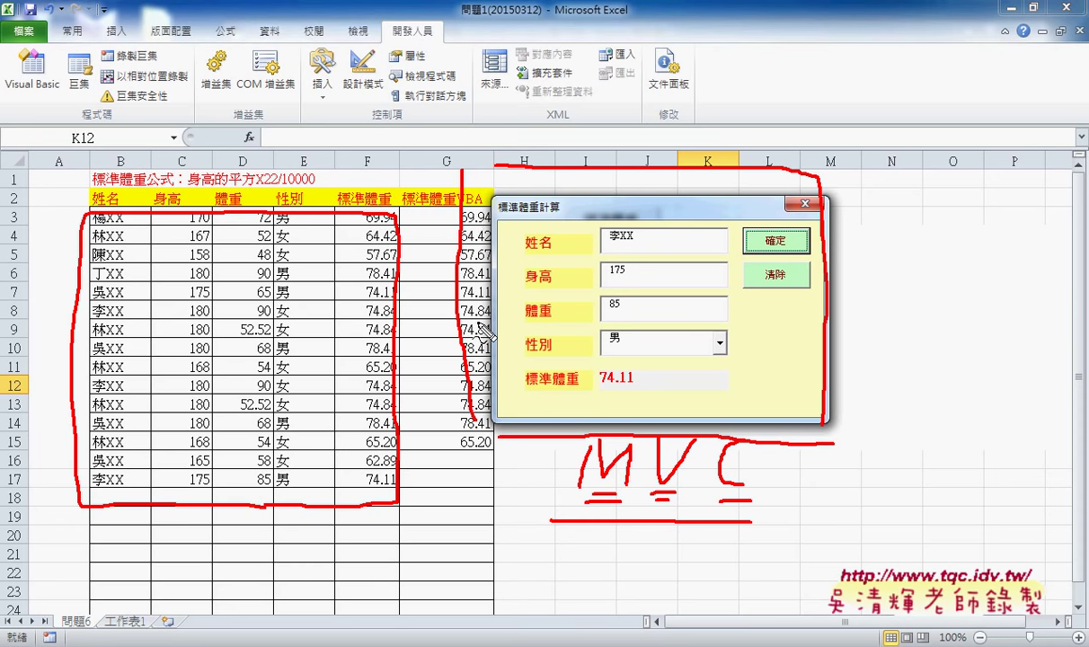
drag(721, 510, 753, 511)
key(Escape)
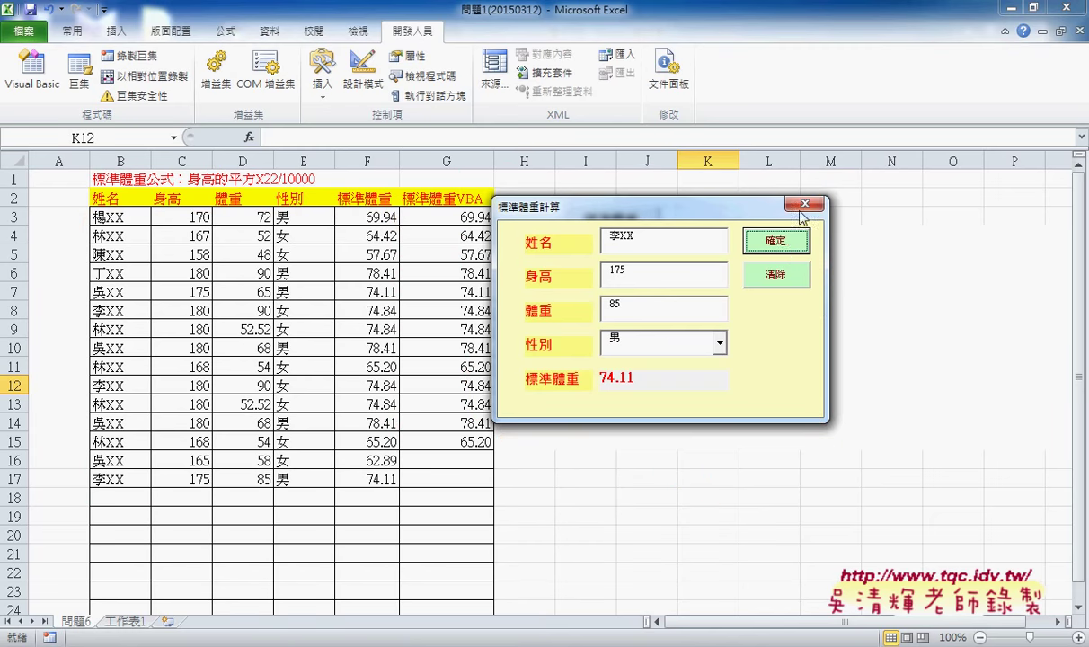
Step: Close the running form, move the Toolbox off its buttons, and maximize the VBA editor
click(805, 203)
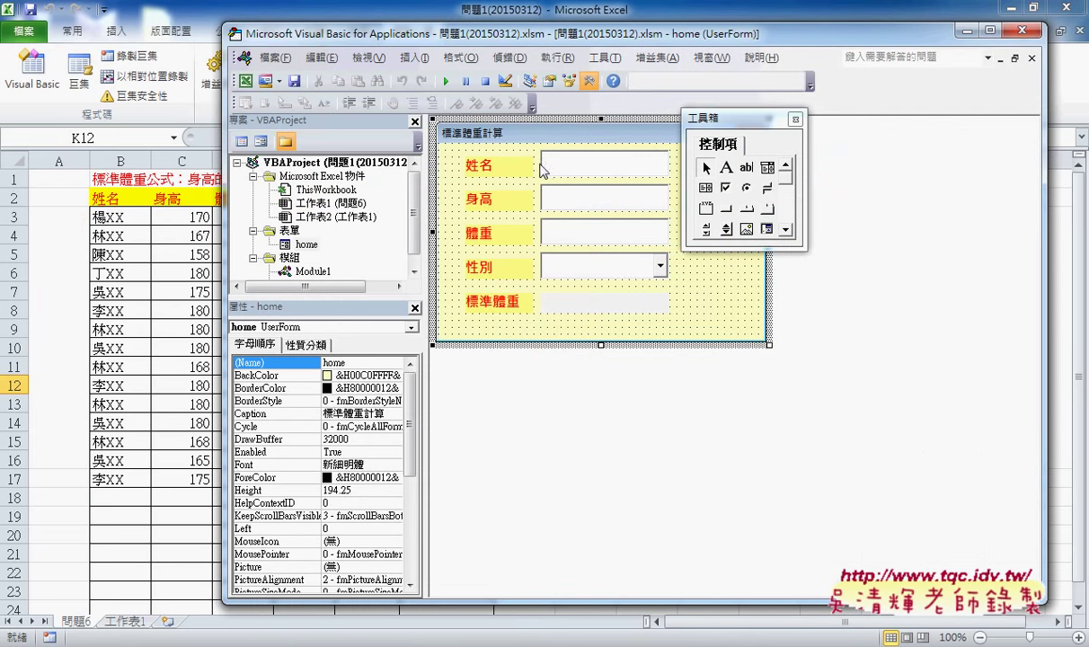
drag(716, 120, 847, 135)
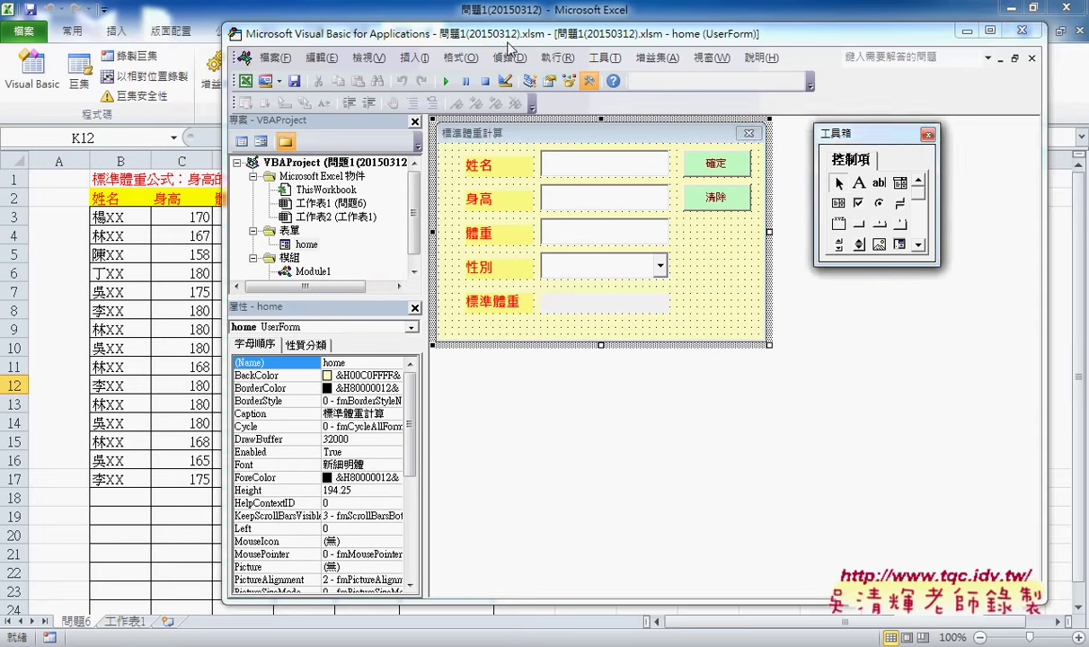
double_click(481, 35)
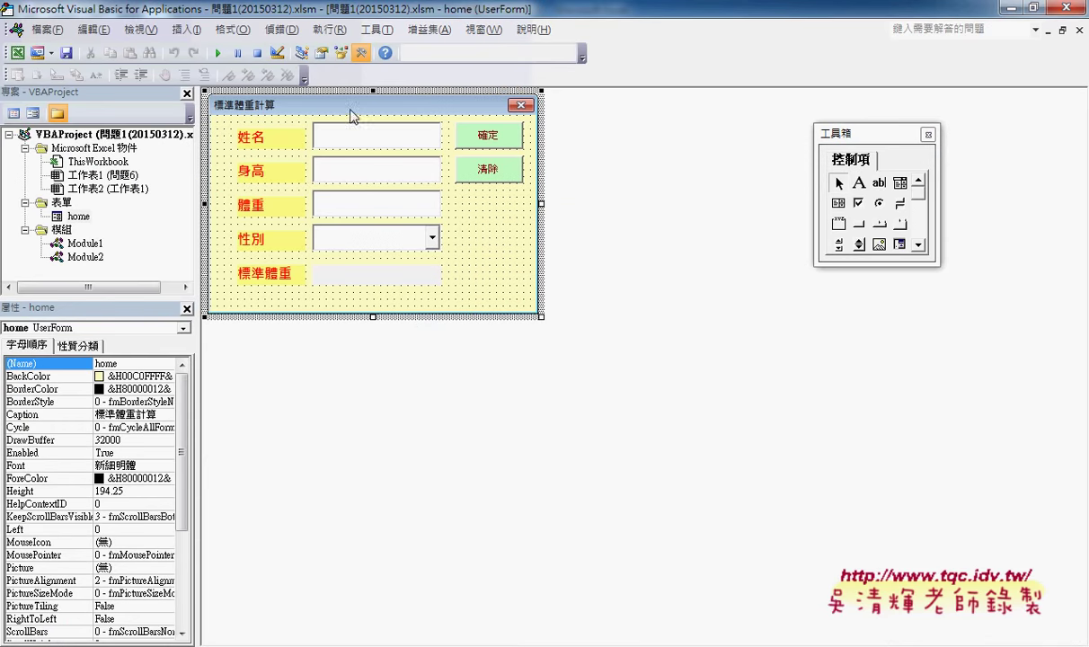
Step: Insert a new UserForm1 via 插入 > 自訂表單 on the 表單 folder and enlarge it to height 202.5
right_click(68, 203)
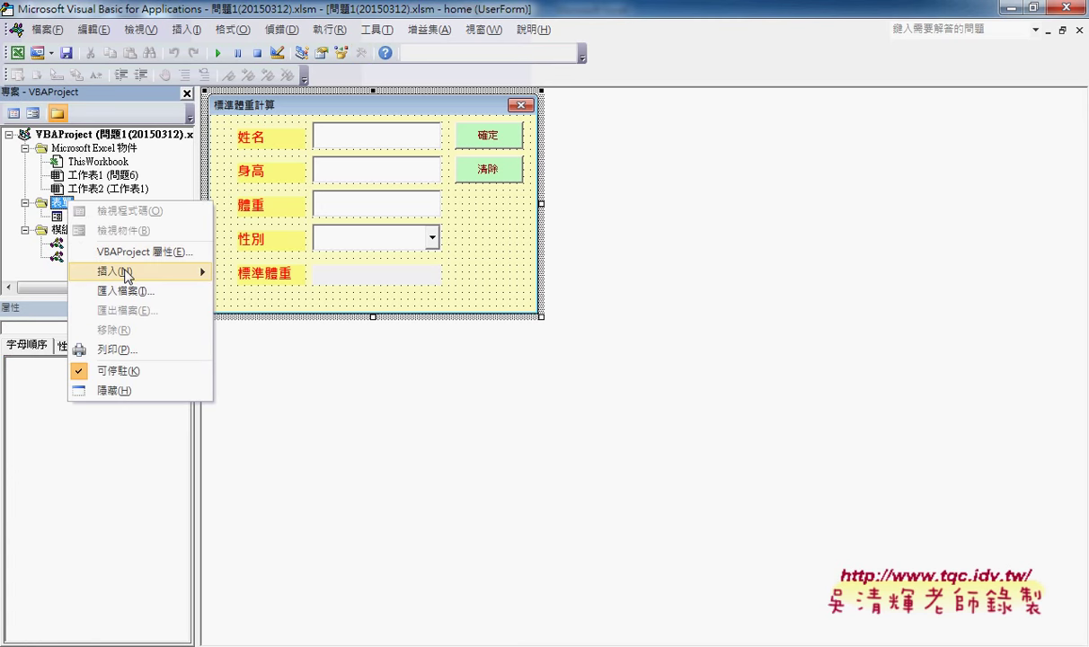
mouse_move(127, 275)
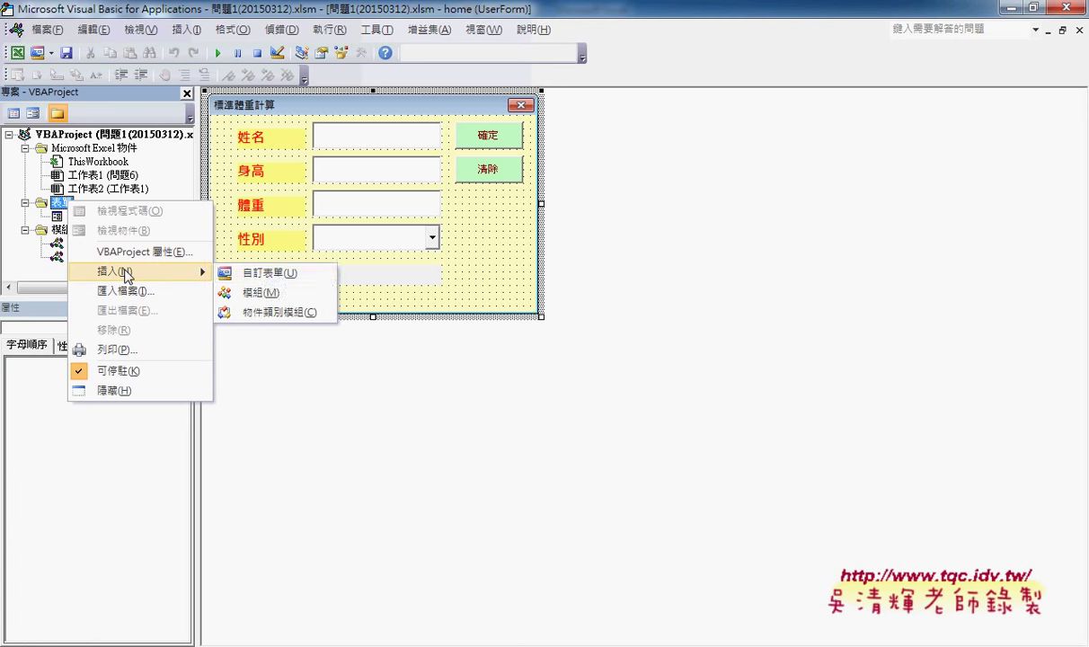
click(270, 277)
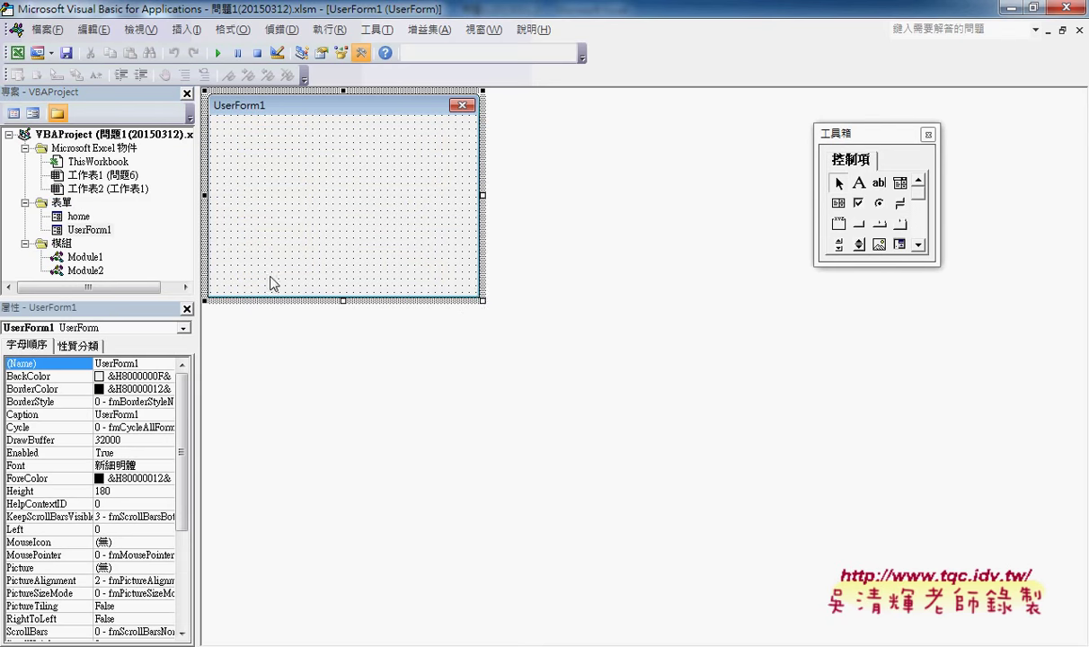
drag(480, 298, 518, 325)
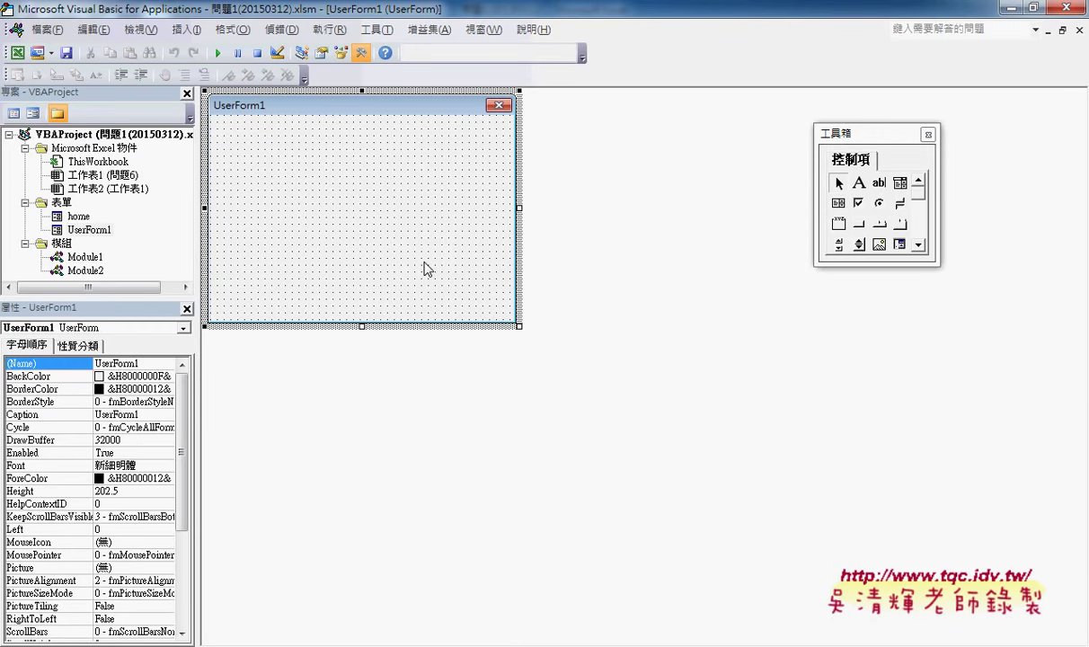
mouse_move(339, 646)
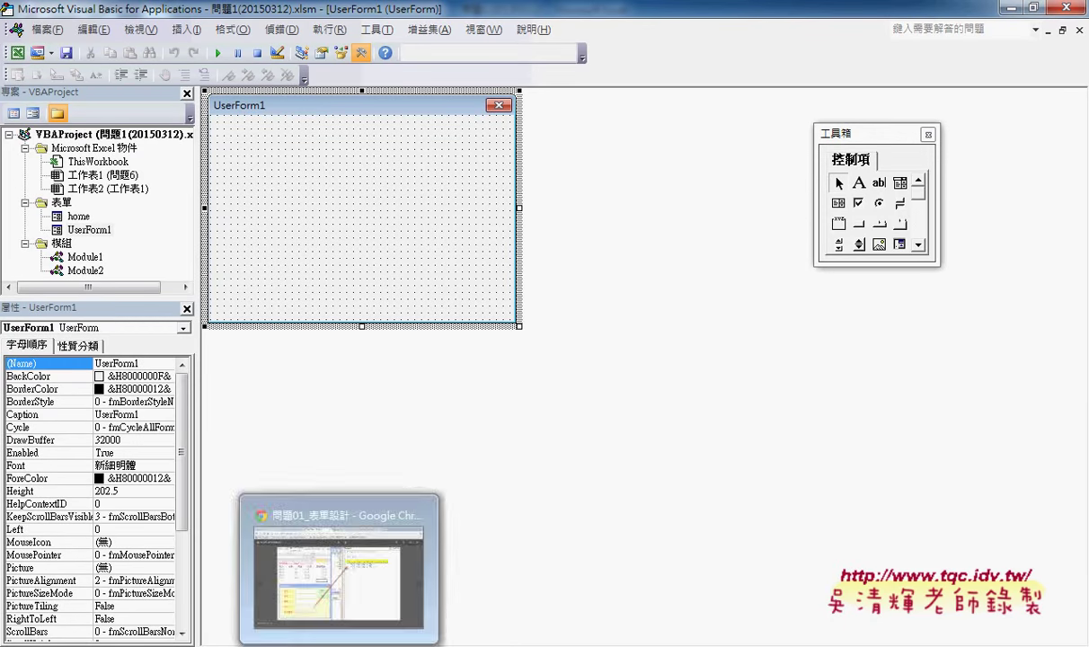
click(348, 605)
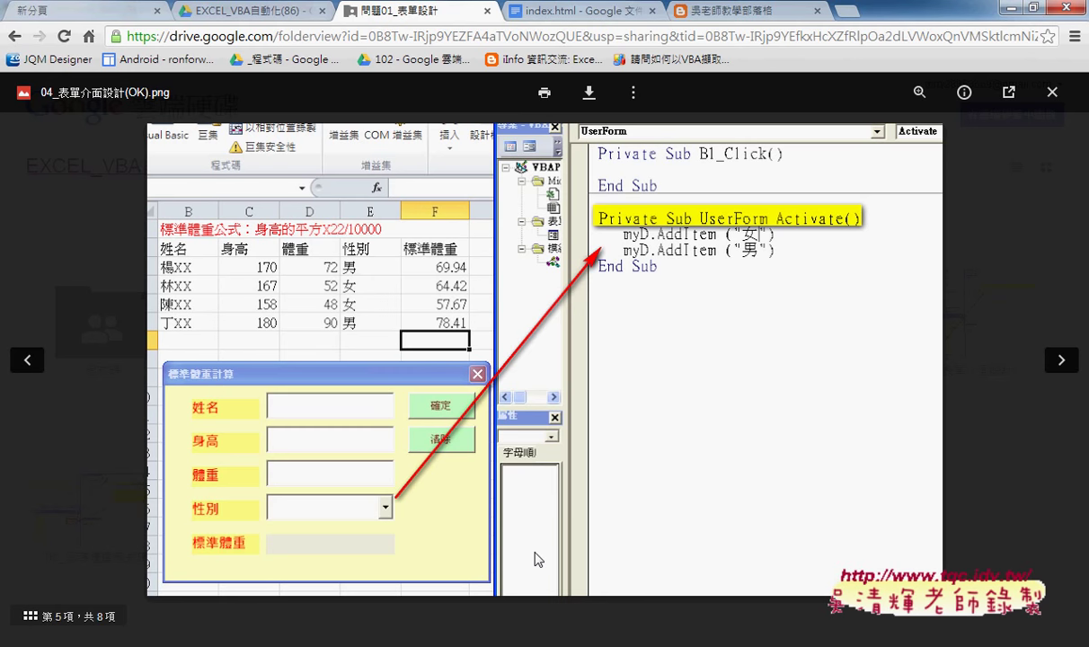
click(1013, 12)
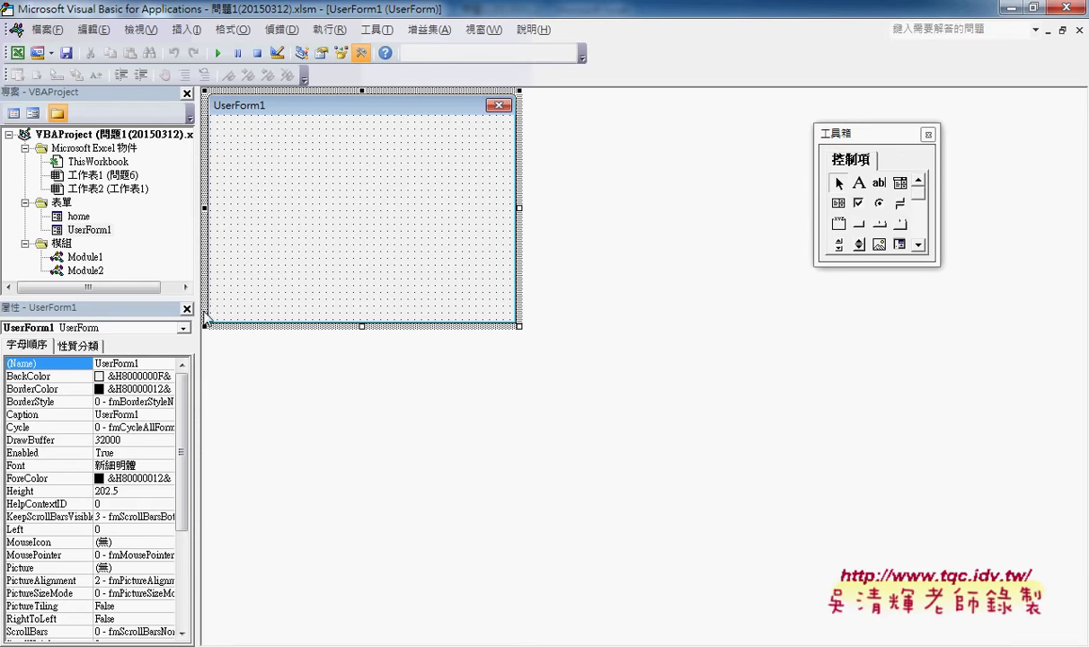
Step: Set the new form's (Name) to home2 and its Caption to 標準體重計算
double_click(137, 362)
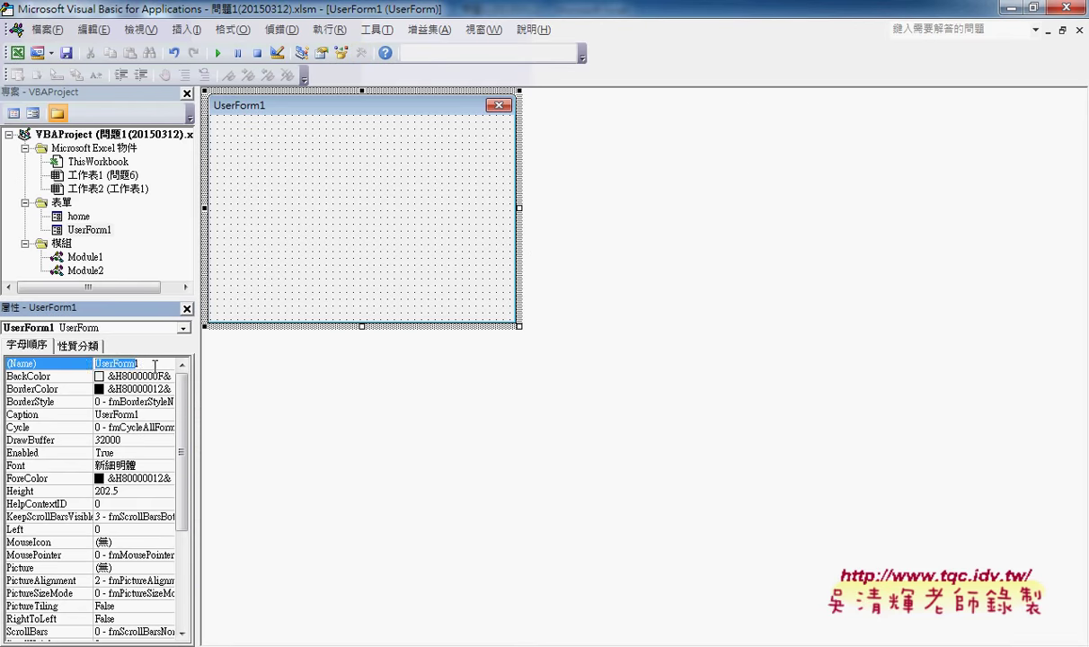
text(home2)
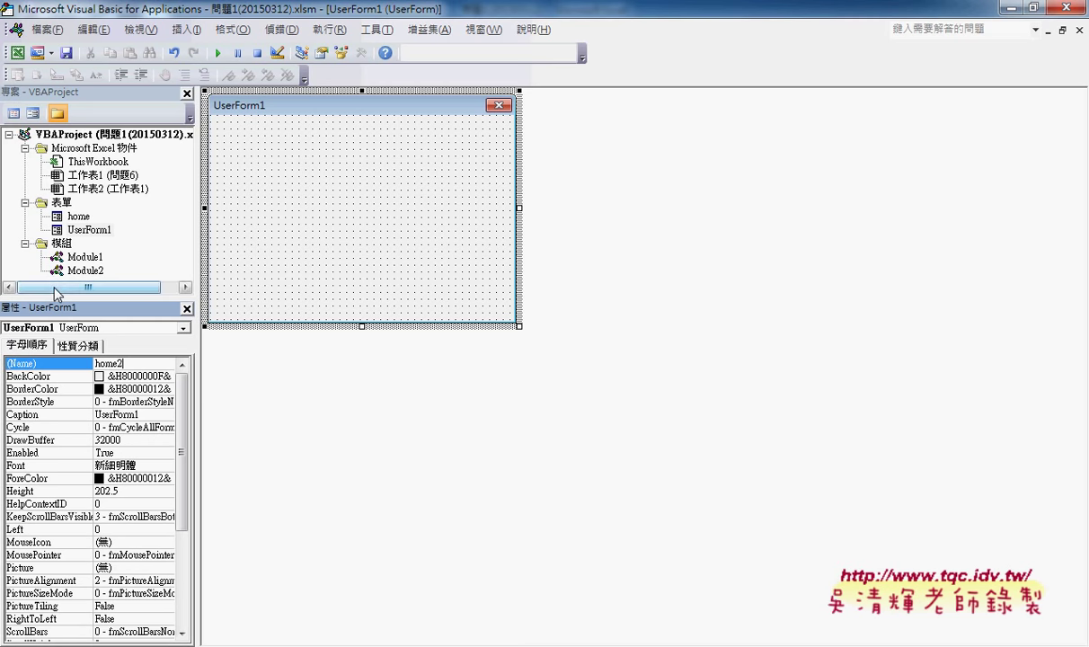
key(Return)
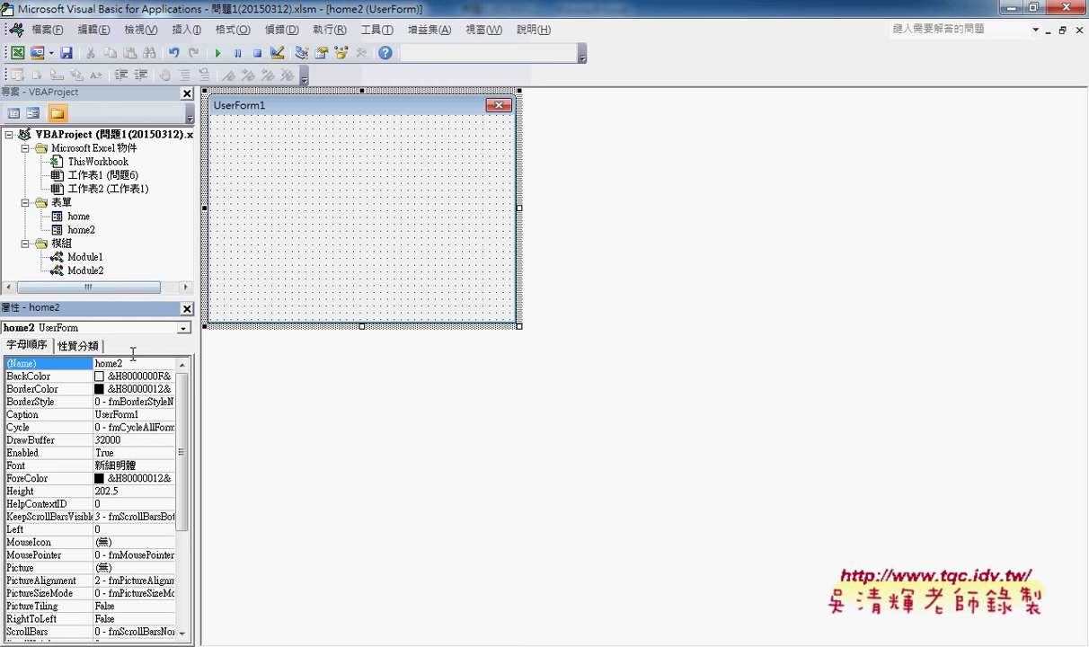
double_click(140, 363)
click(29, 414)
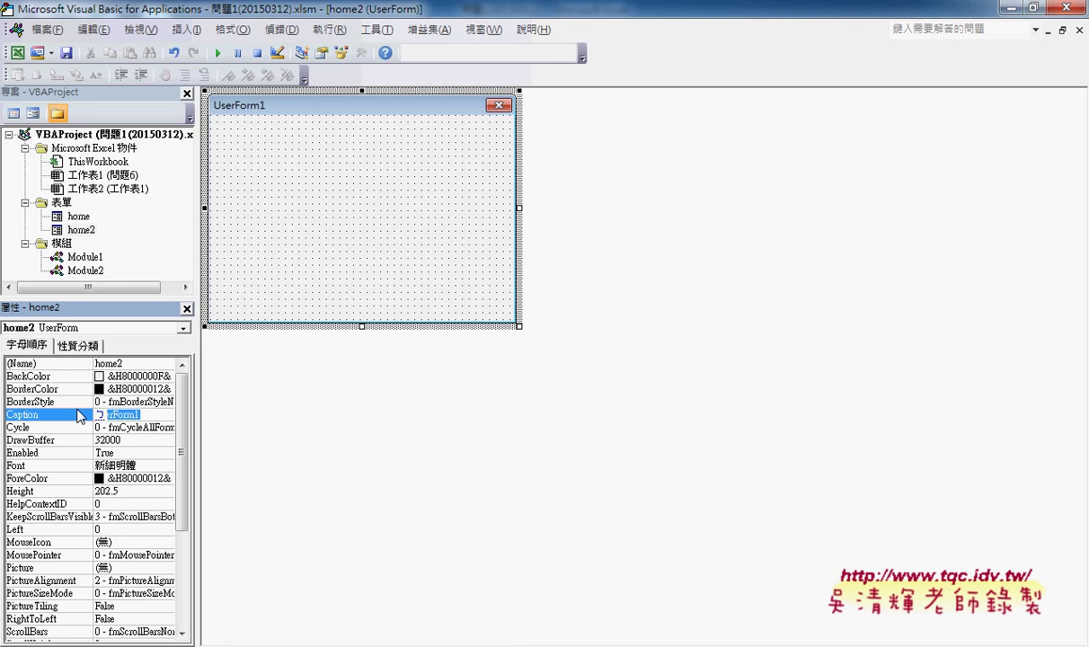
text(標ㄓㄨ)
text(3)
text(準)
text(體重ㄏㄧ)
text(計算)
key(Return)
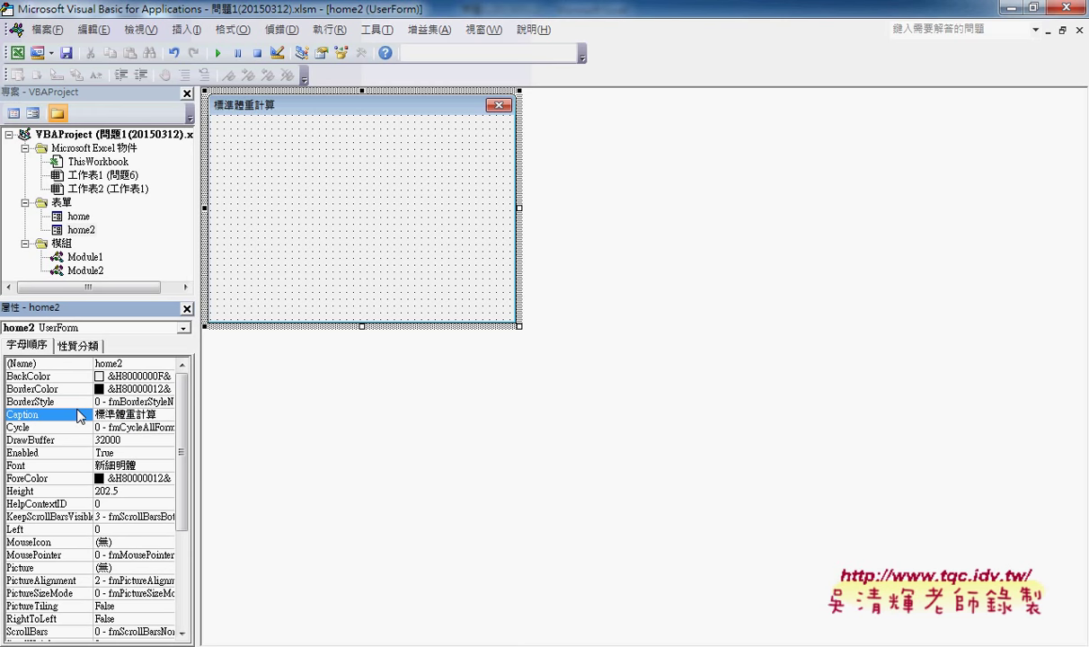
Step: Compare the form with the finished-form reference image in Google Drive
click(298, 208)
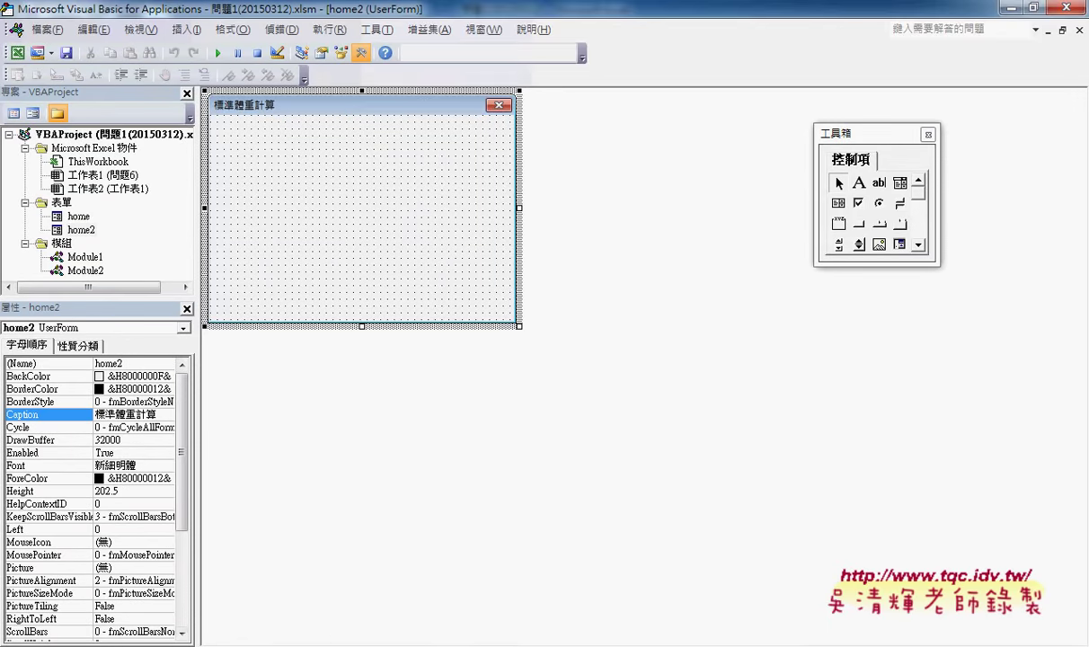
click(404, 642)
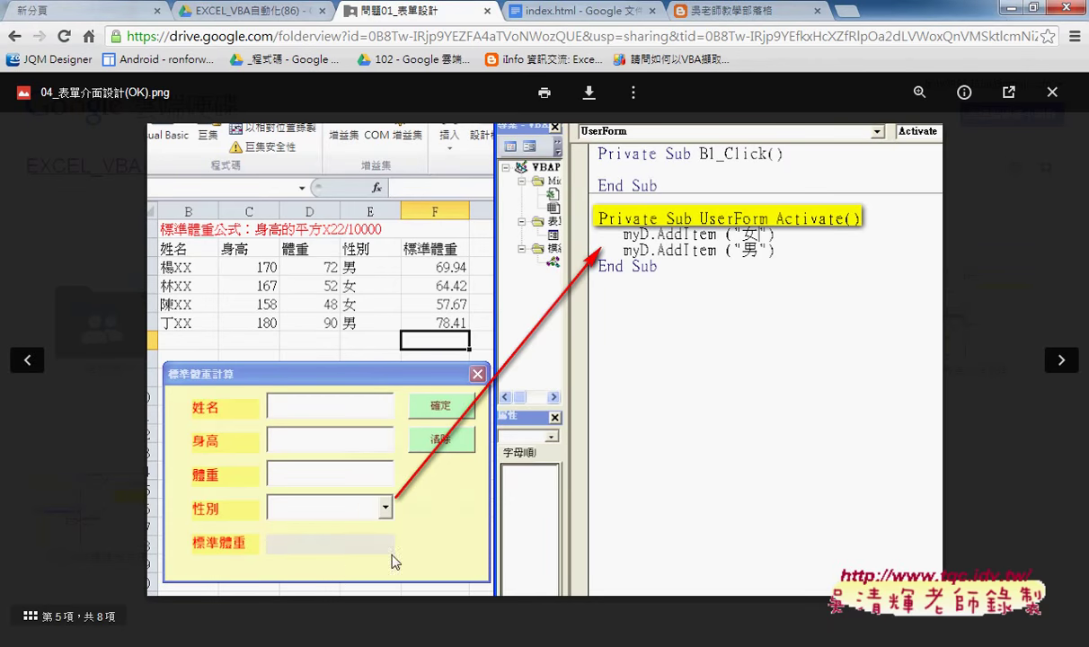
click(1013, 8)
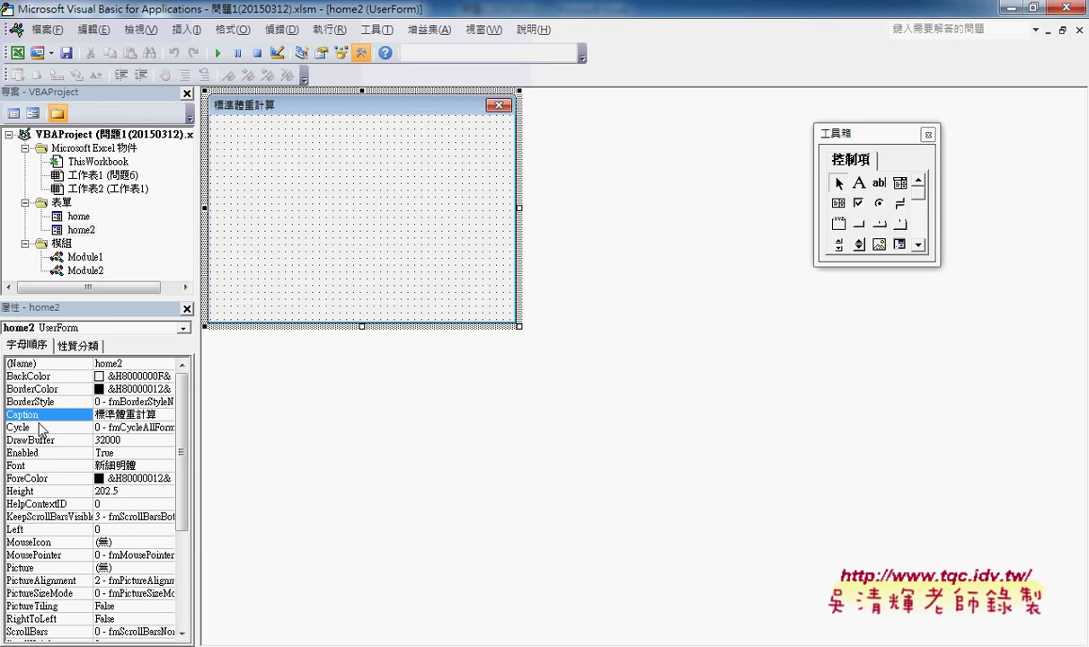
click(42, 377)
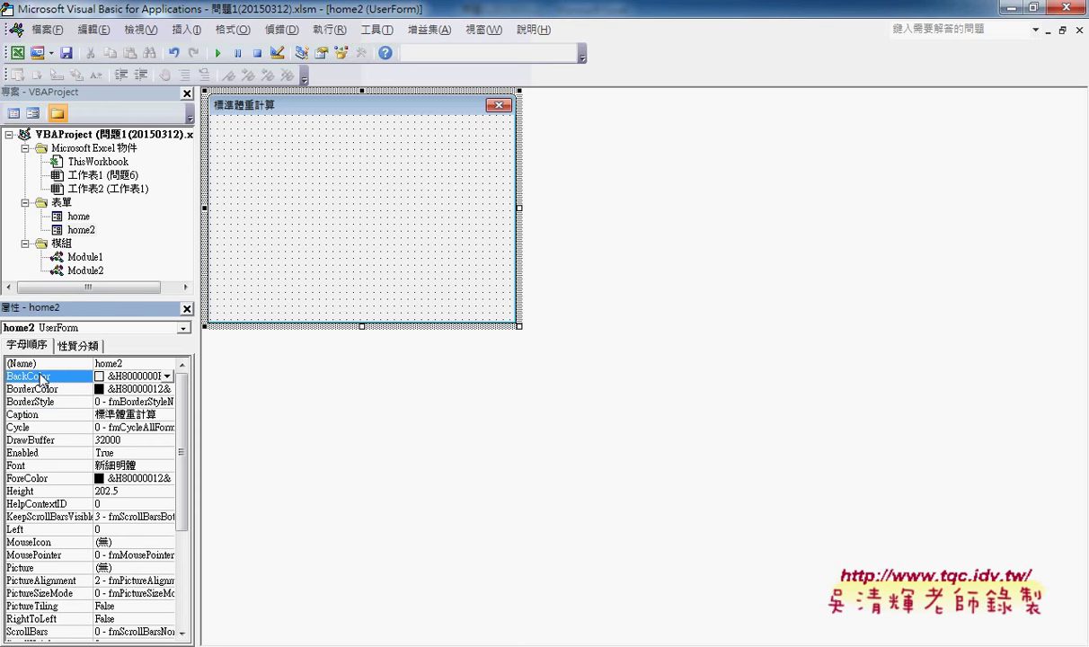
Step: Set the home2 form's BackColor to light yellow from the palette
click(31, 480)
click(67, 377)
click(168, 377)
click(52, 393)
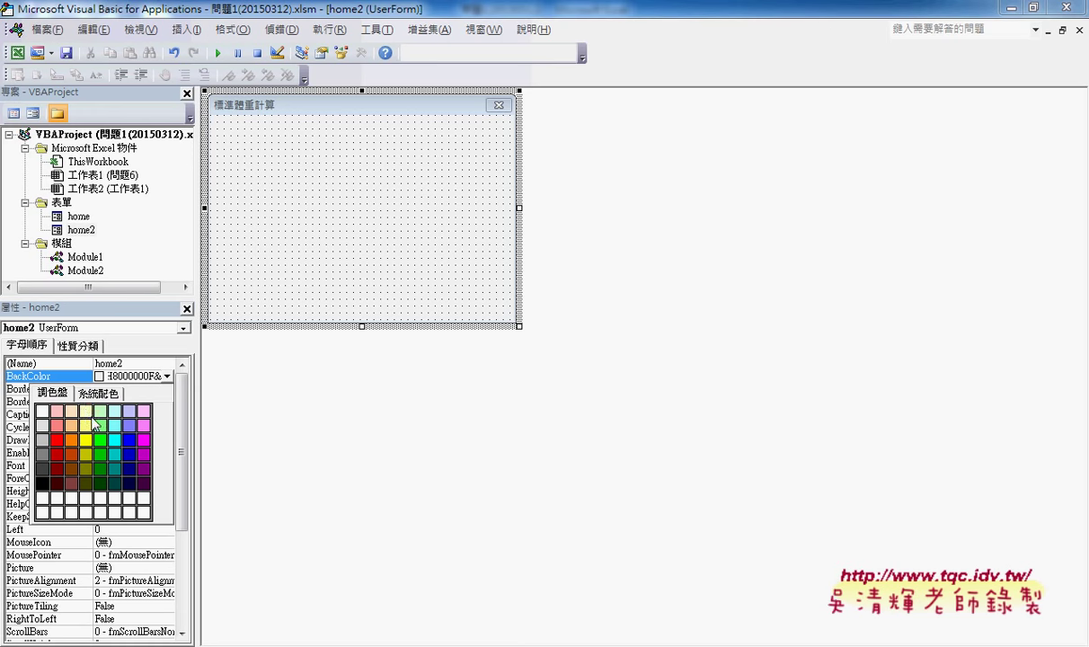
click(86, 411)
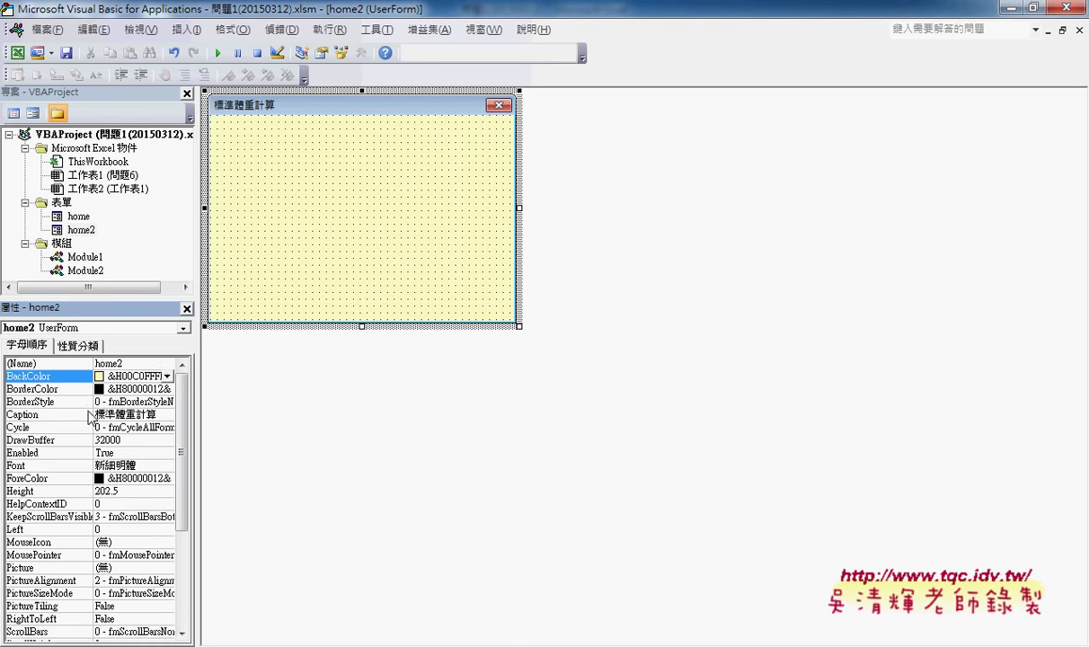
Step: Draw Label1 near the form's top-left corner with the Label tool
click(265, 218)
click(859, 182)
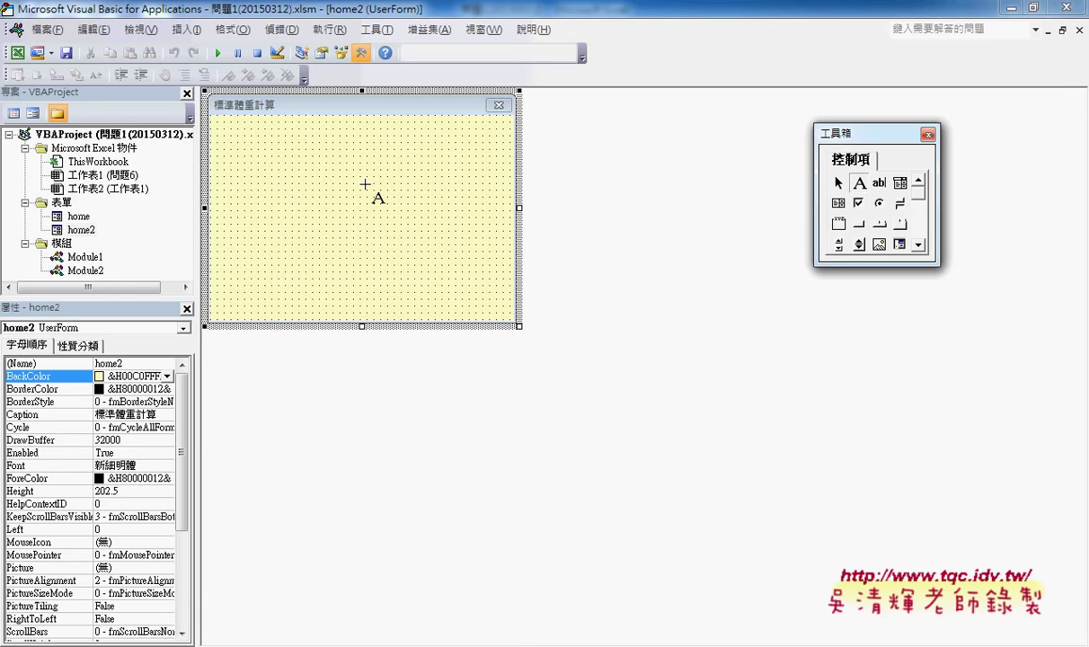
drag(231, 136, 314, 171)
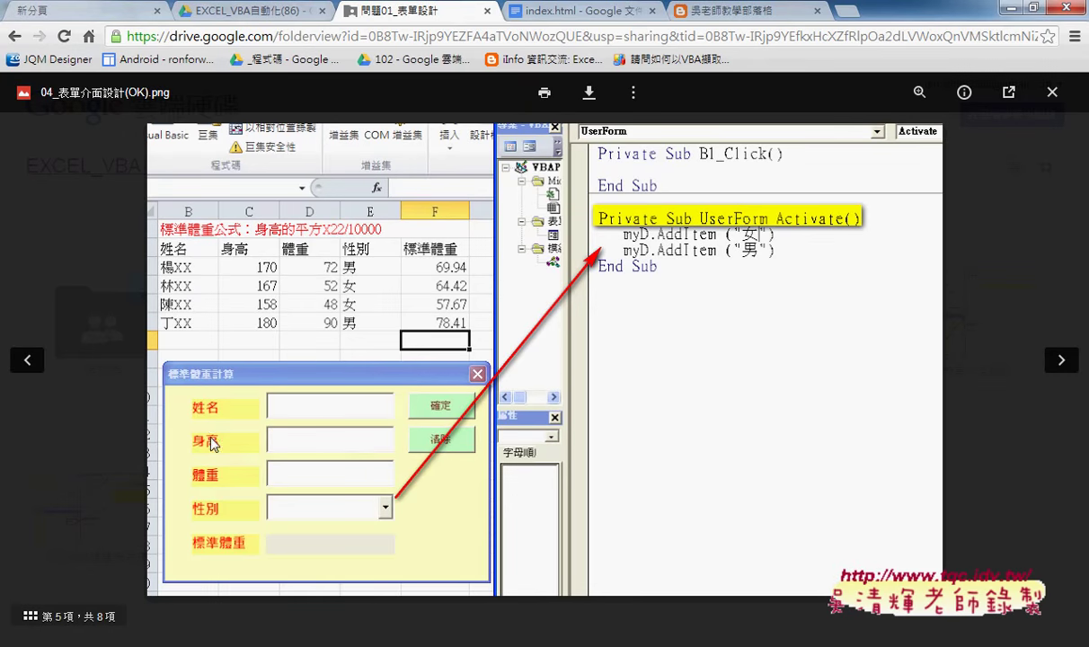
Step: Back in the form designer, shorten the new label and set its caption to 姓名
click(1012, 11)
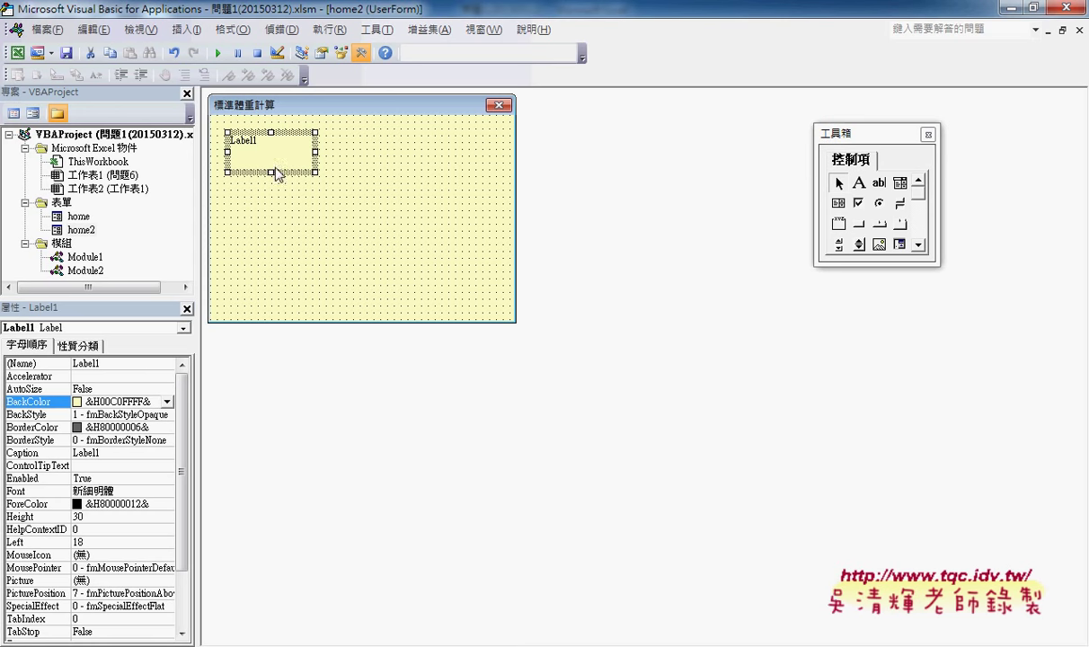
drag(271, 171, 271, 165)
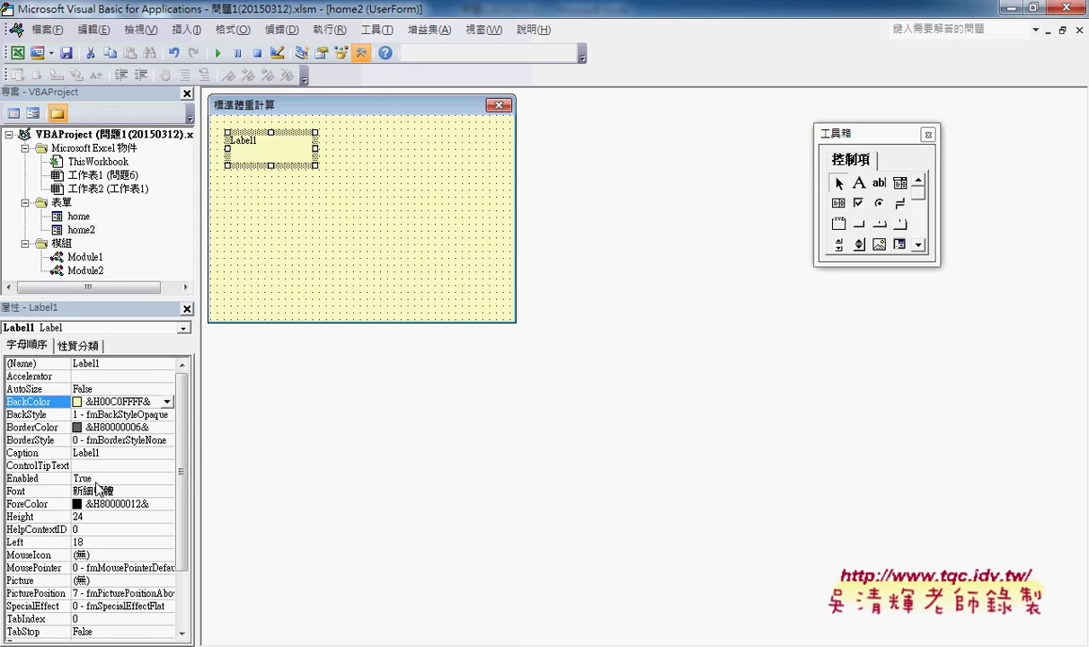
click(79, 453)
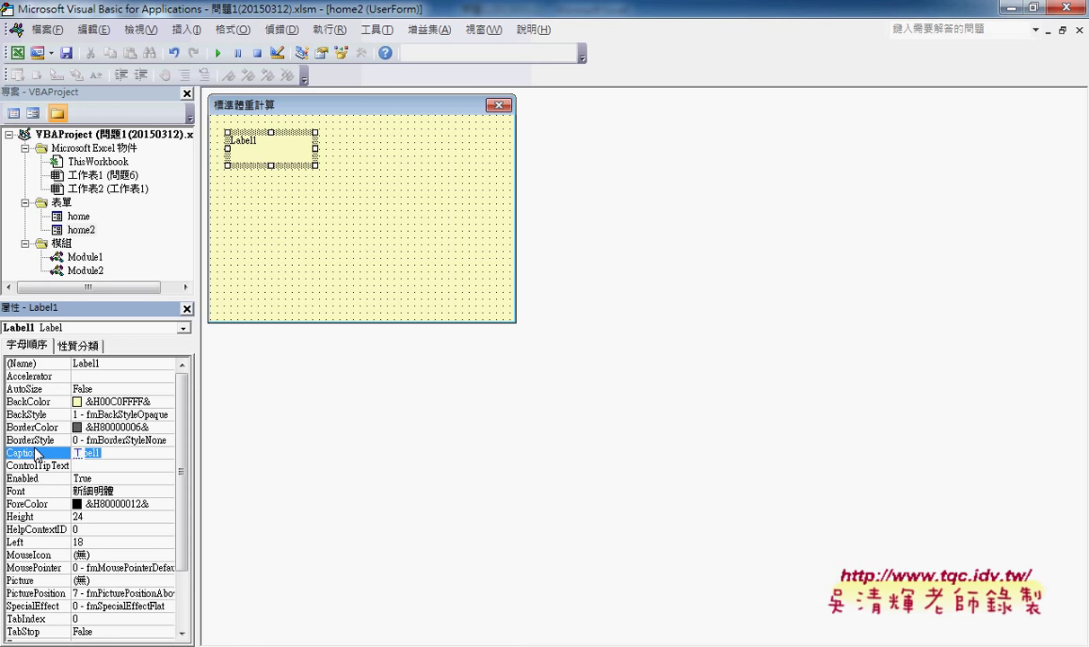
text(姓名)
key(Return)
Step: Set the label's font size to 16 in the Font dialog
click(36, 490)
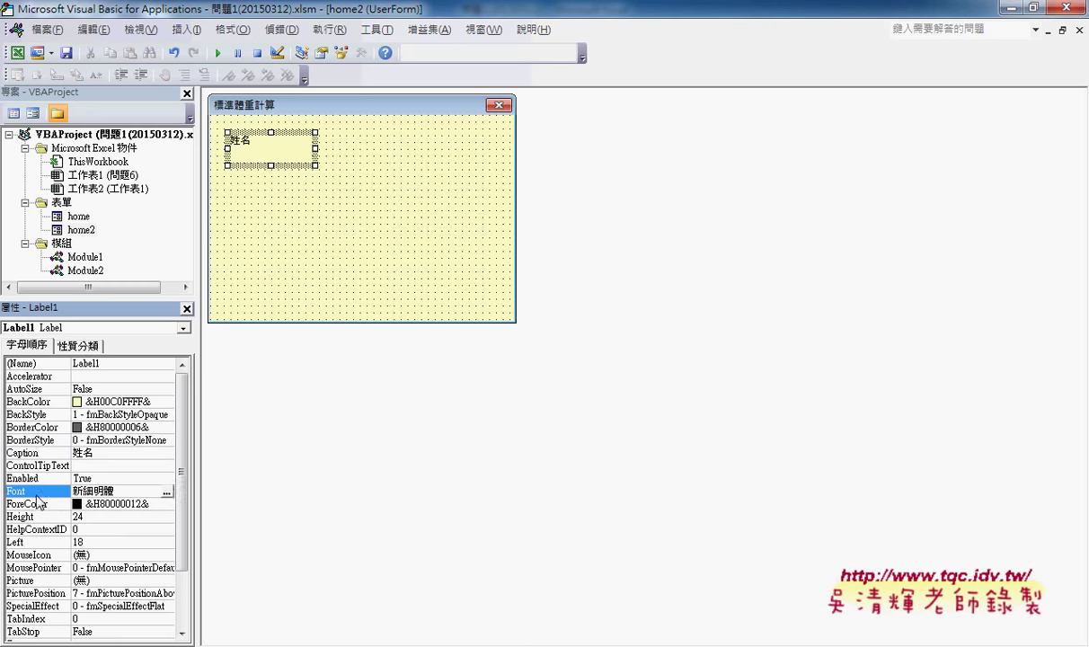
click(166, 491)
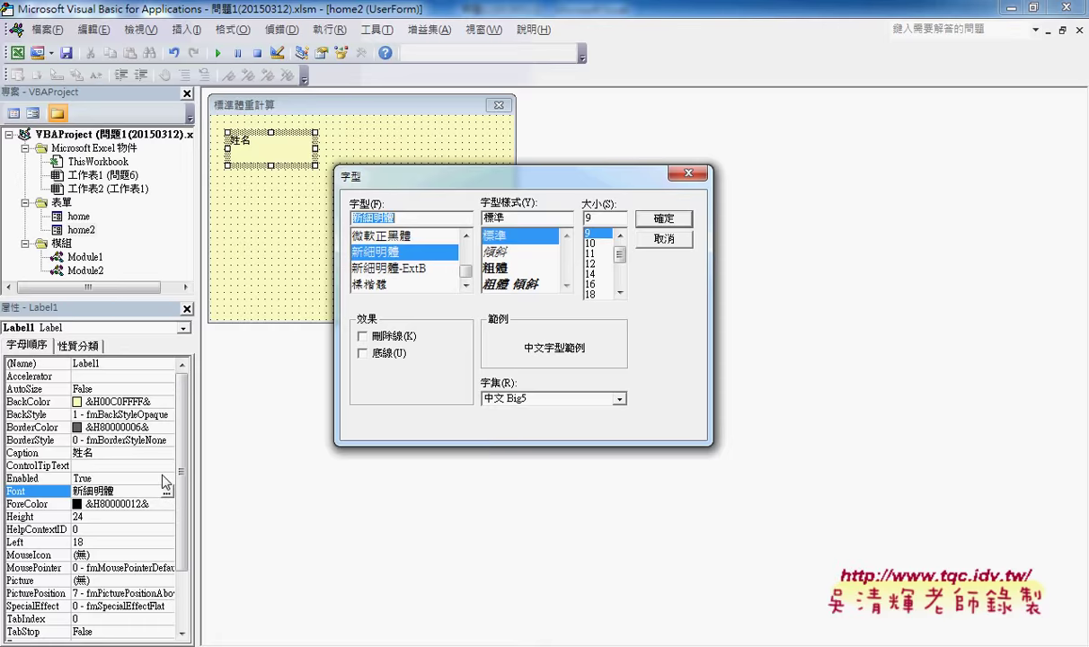
click(593, 273)
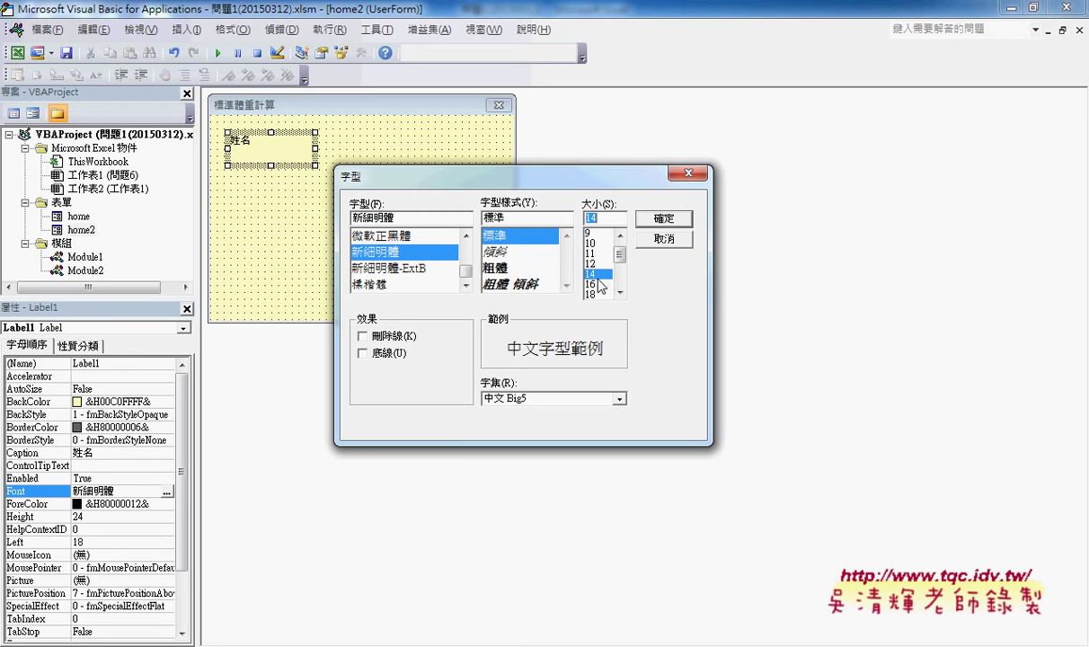
click(594, 284)
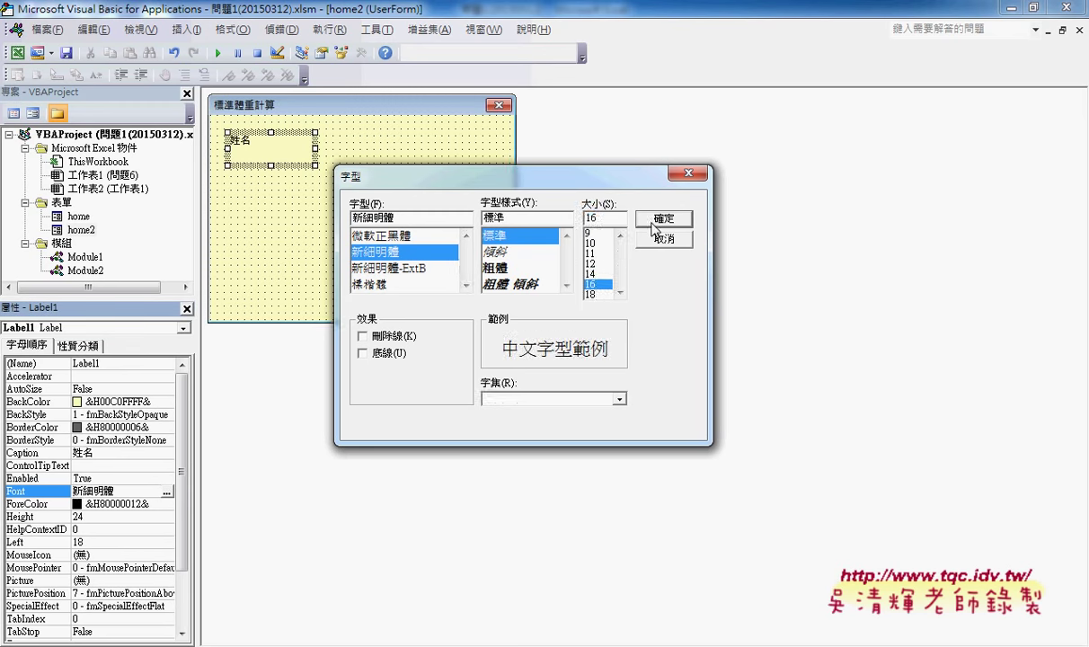
click(656, 219)
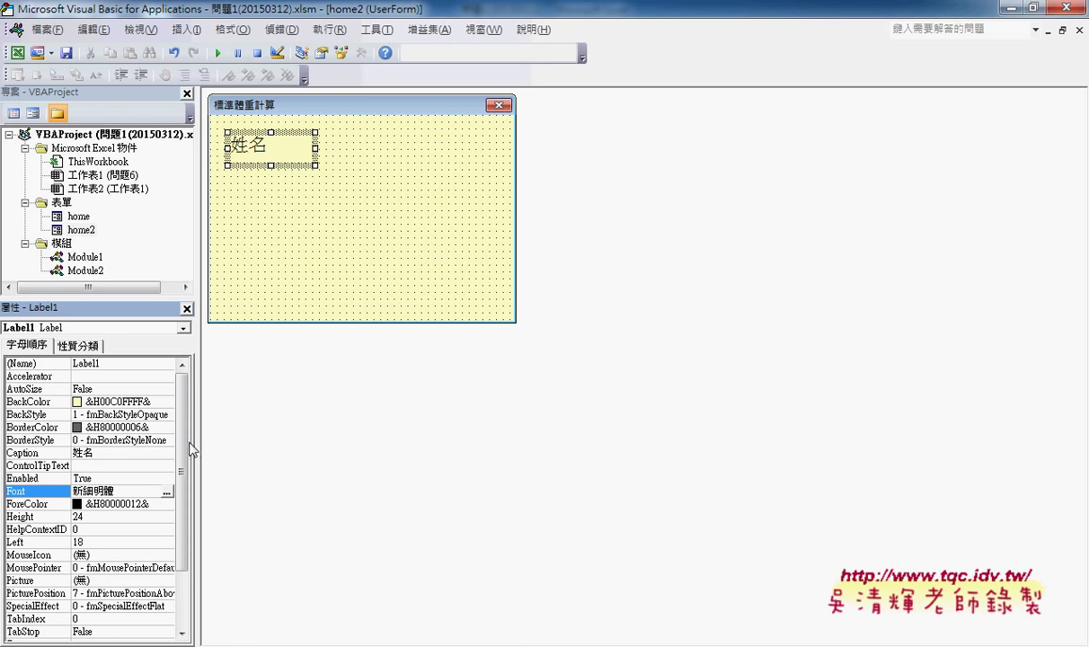
Step: Make the label's text colour red from the palette
click(50, 509)
click(166, 504)
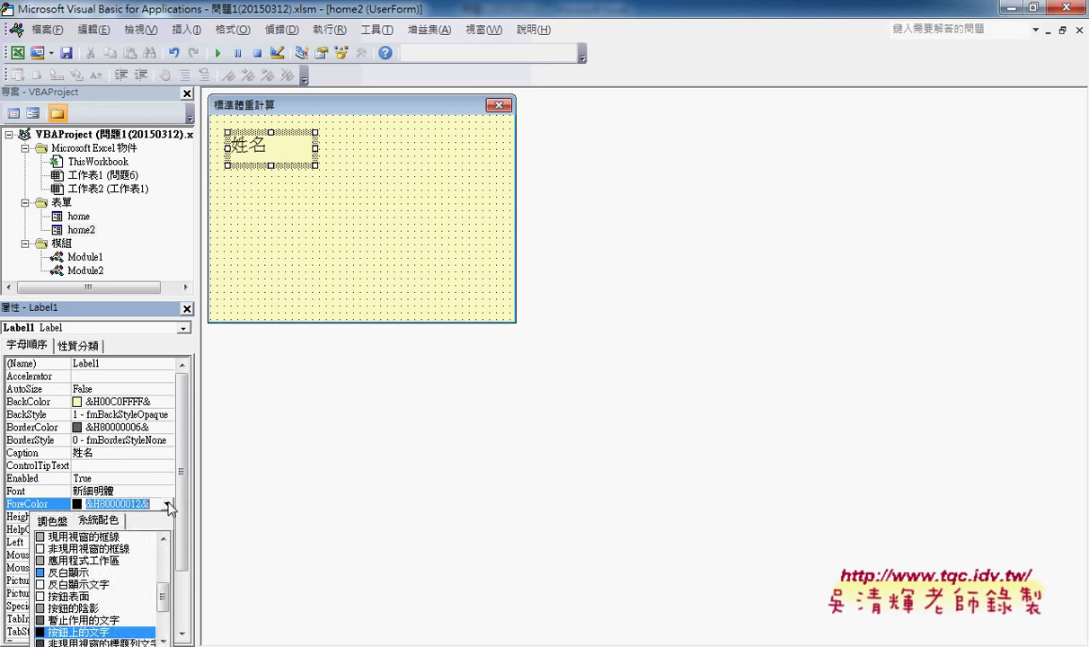
click(62, 521)
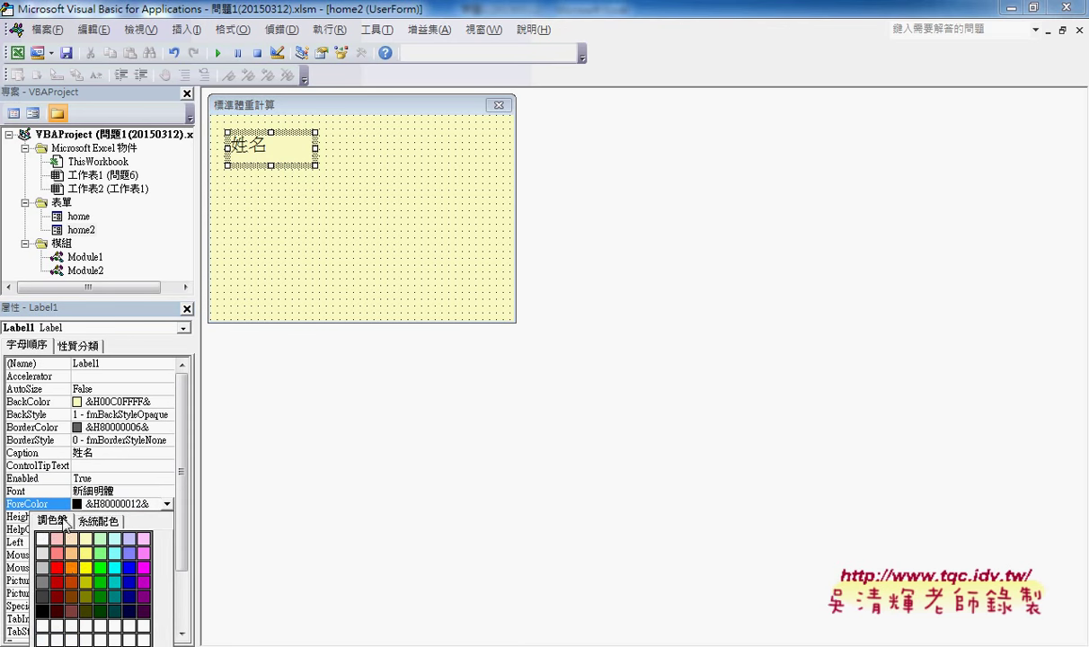
click(57, 567)
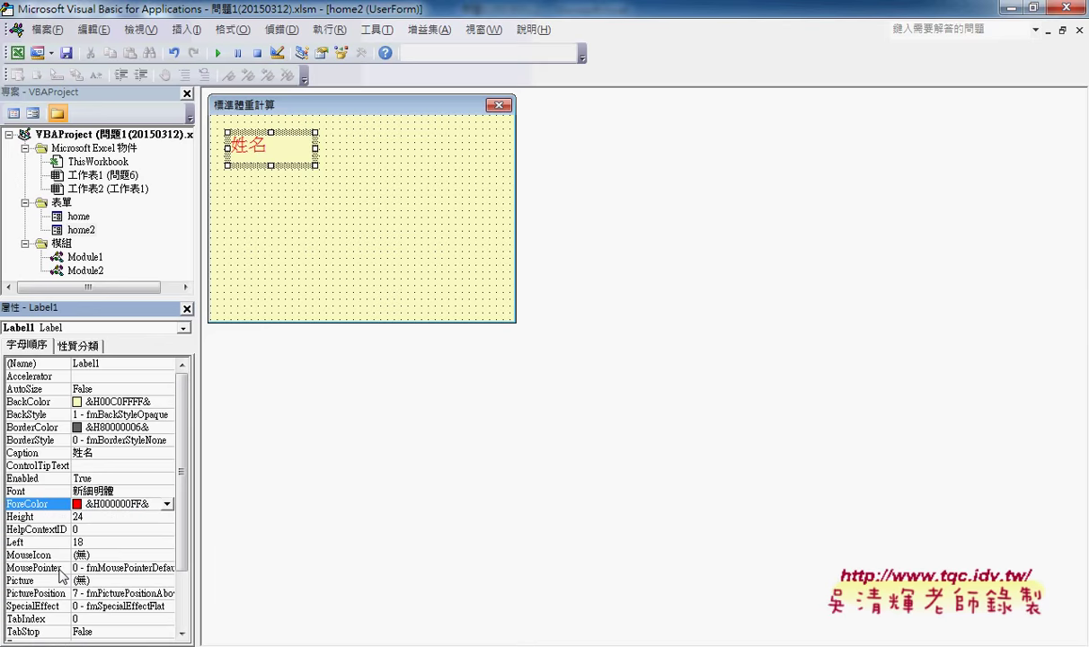
Step: Give the 姓名 label a light yellow background colour from the palette
click(41, 401)
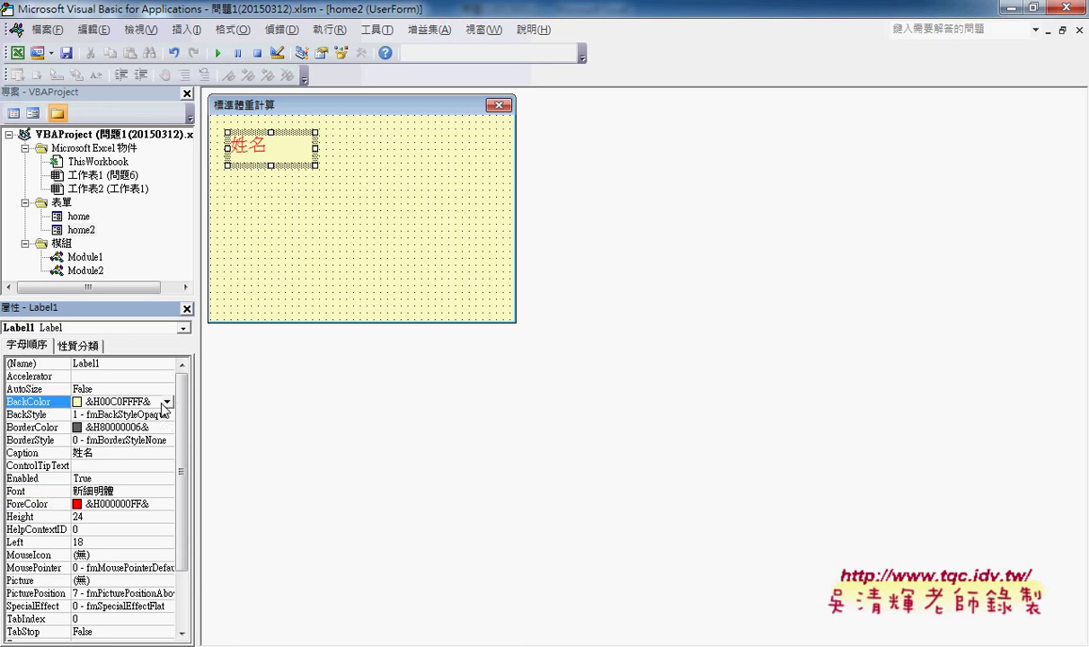
click(167, 401)
click(86, 465)
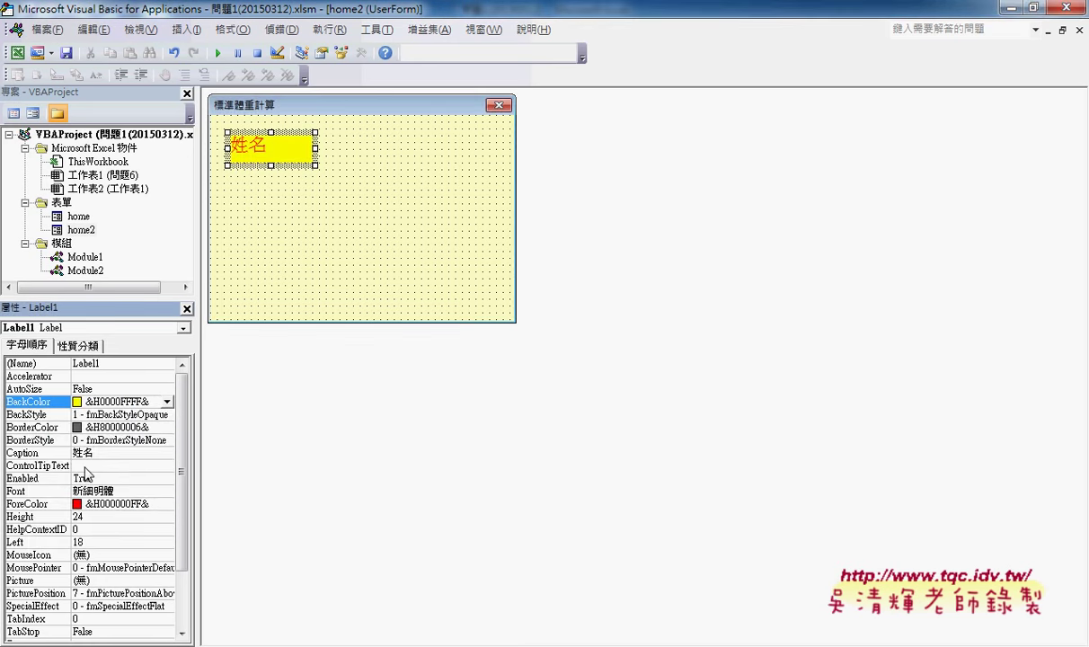
click(167, 401)
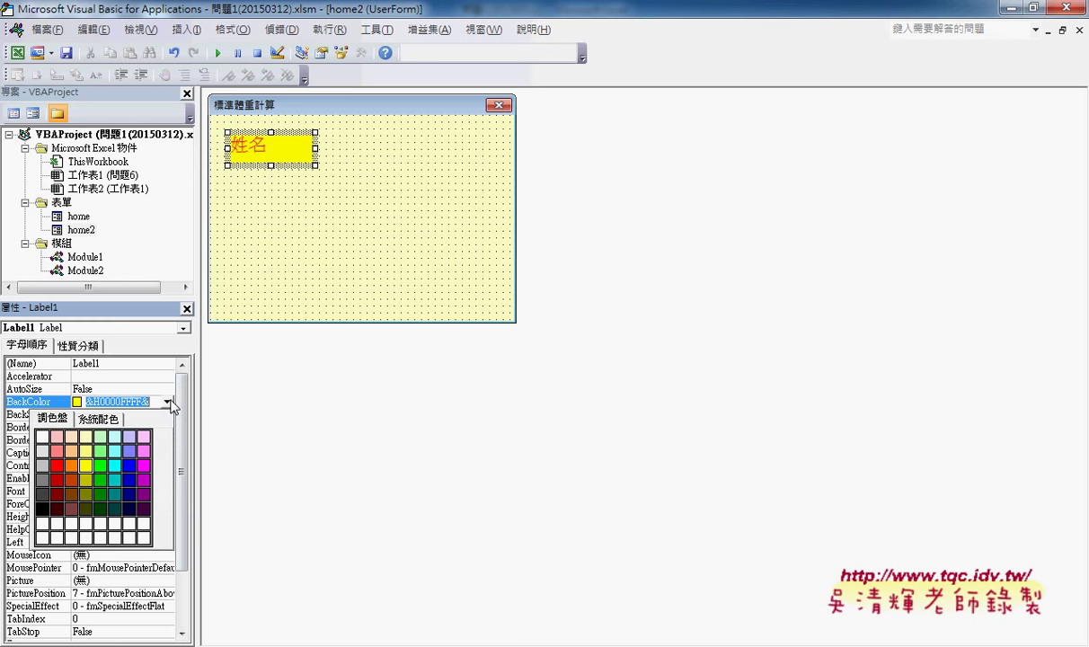
click(89, 452)
click(269, 205)
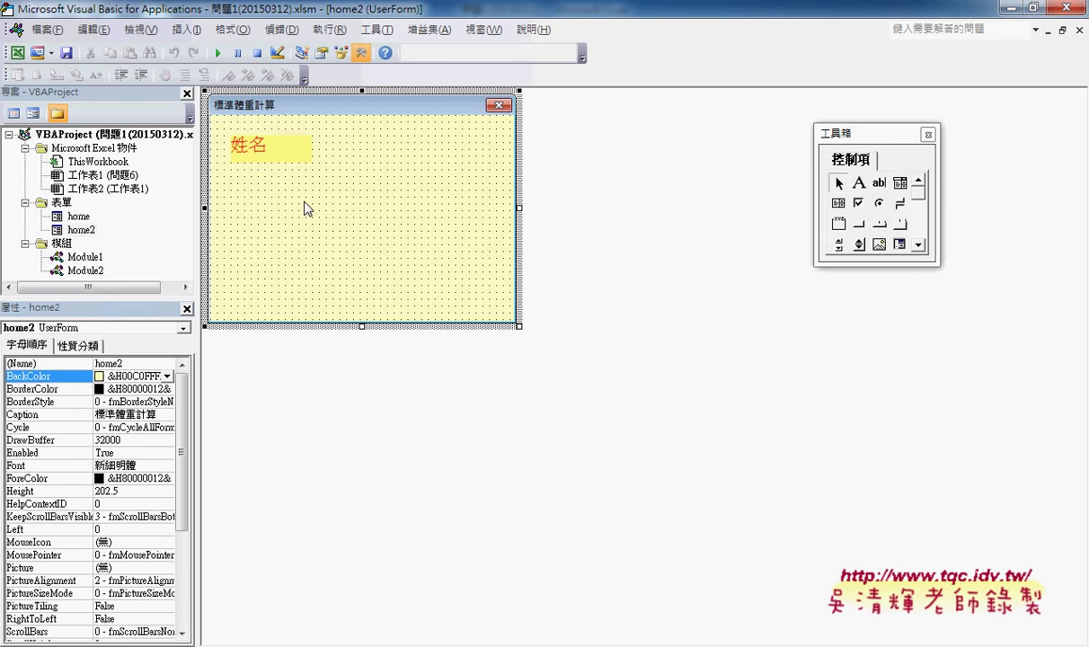
click(252, 147)
Step: Shrink the 姓名 label to fit its text and copy it further down the form
drag(270, 166, 292, 145)
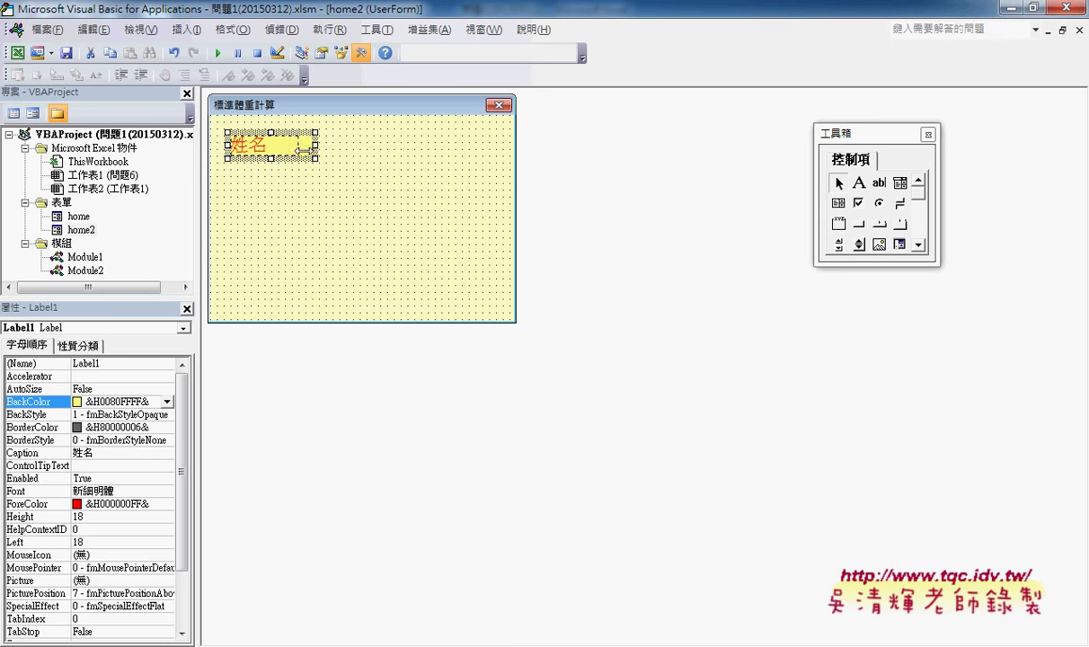
click(298, 198)
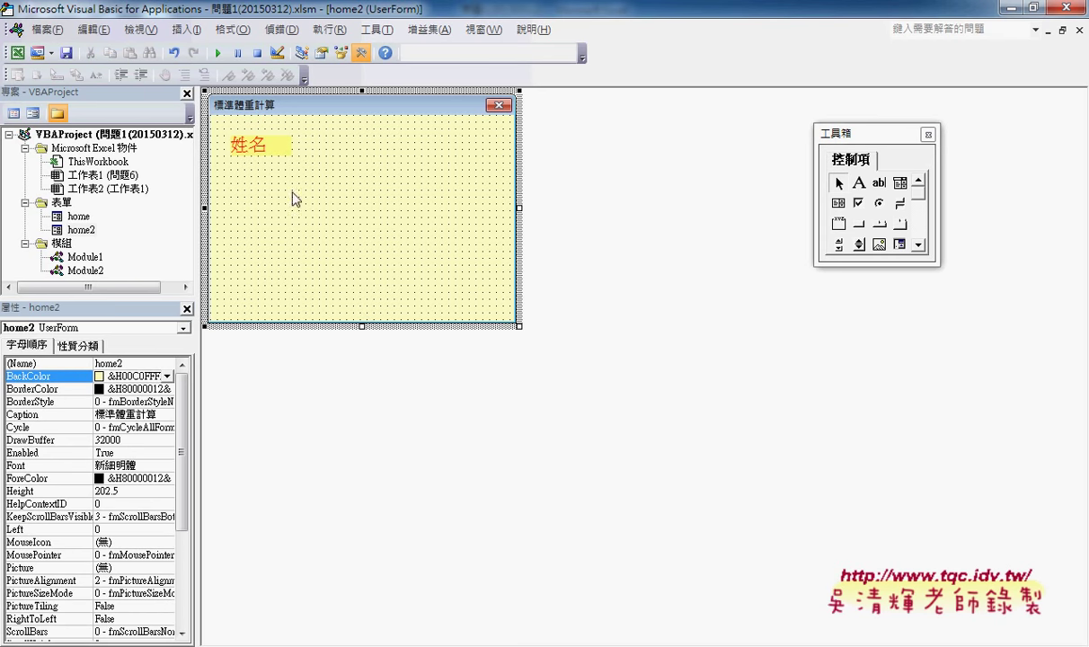
click(264, 155)
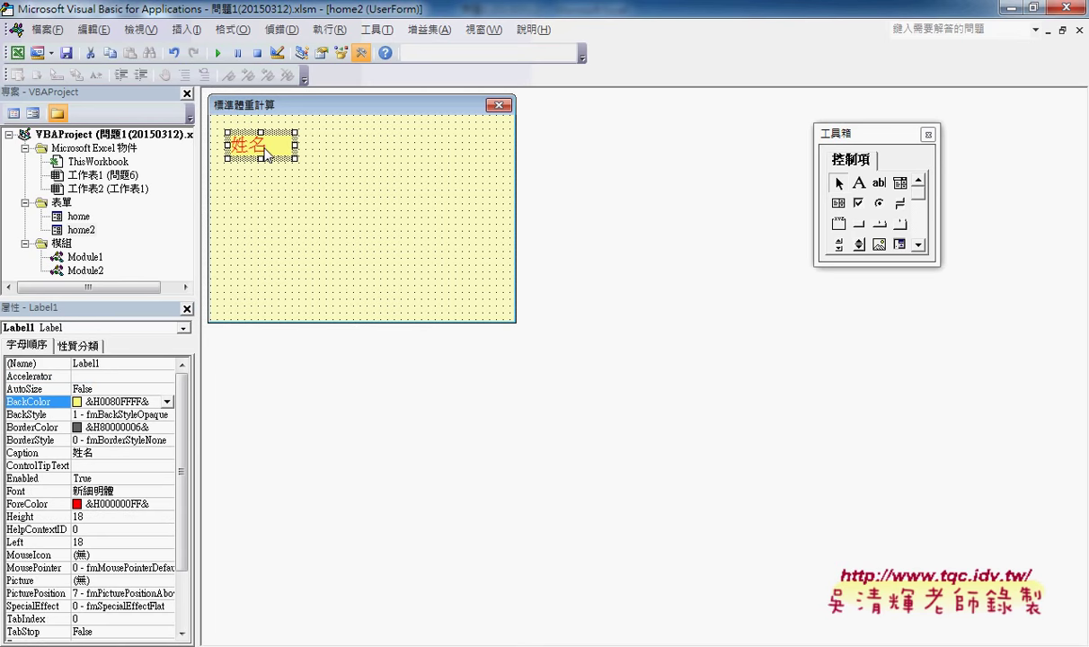
drag(266, 155, 264, 288)
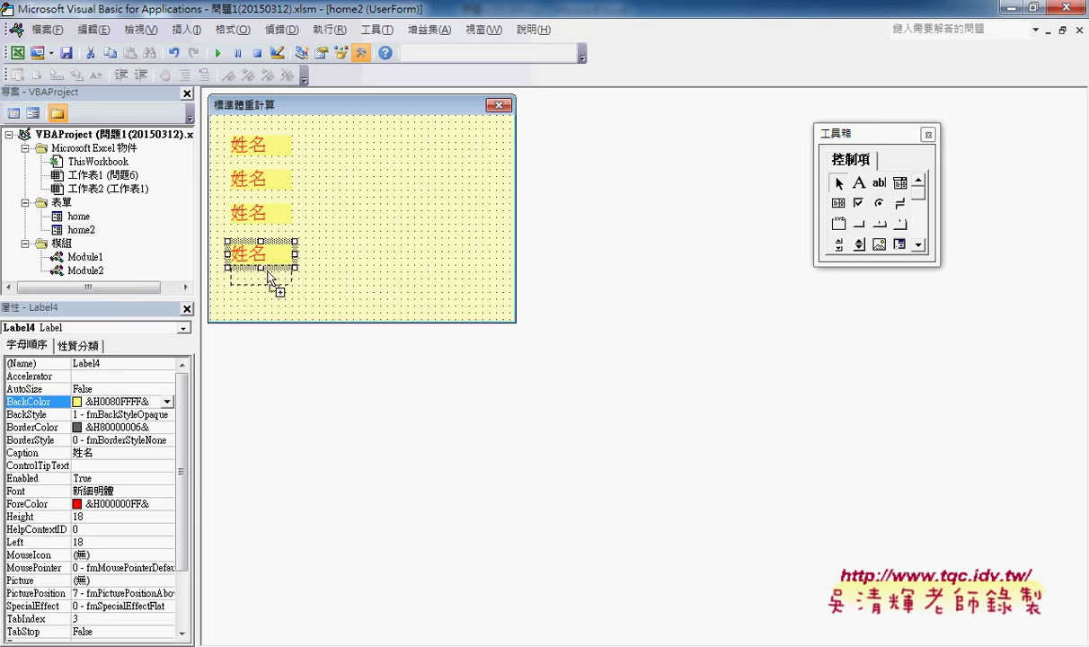
click(398, 277)
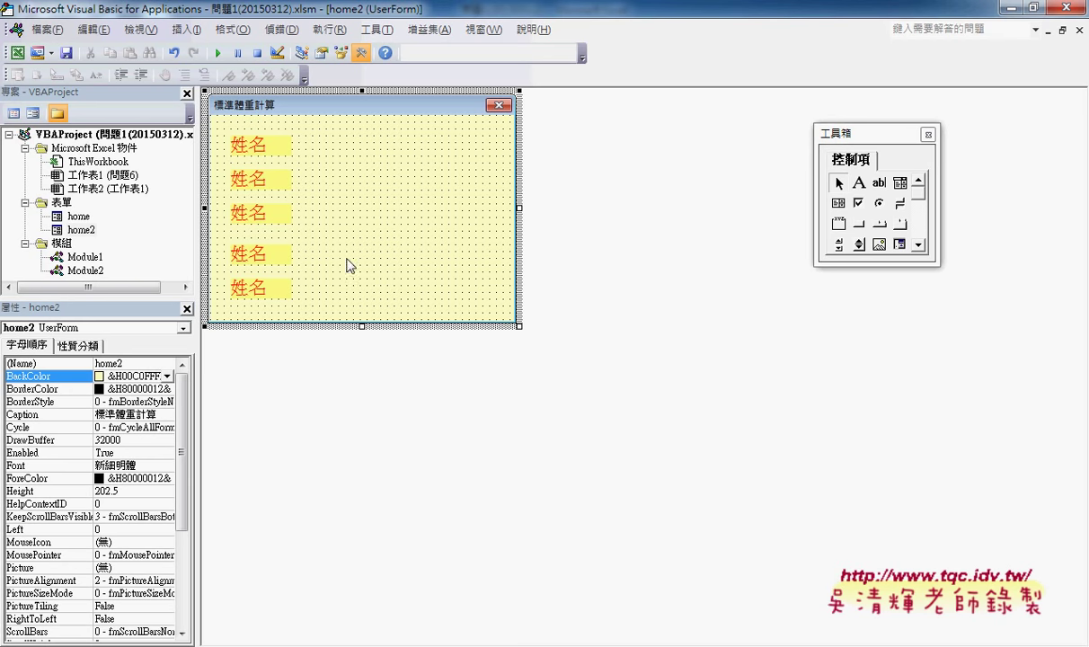
Step: Nudge the second and third 姓名 labels out of line, then box-select all five labels
click(248, 176)
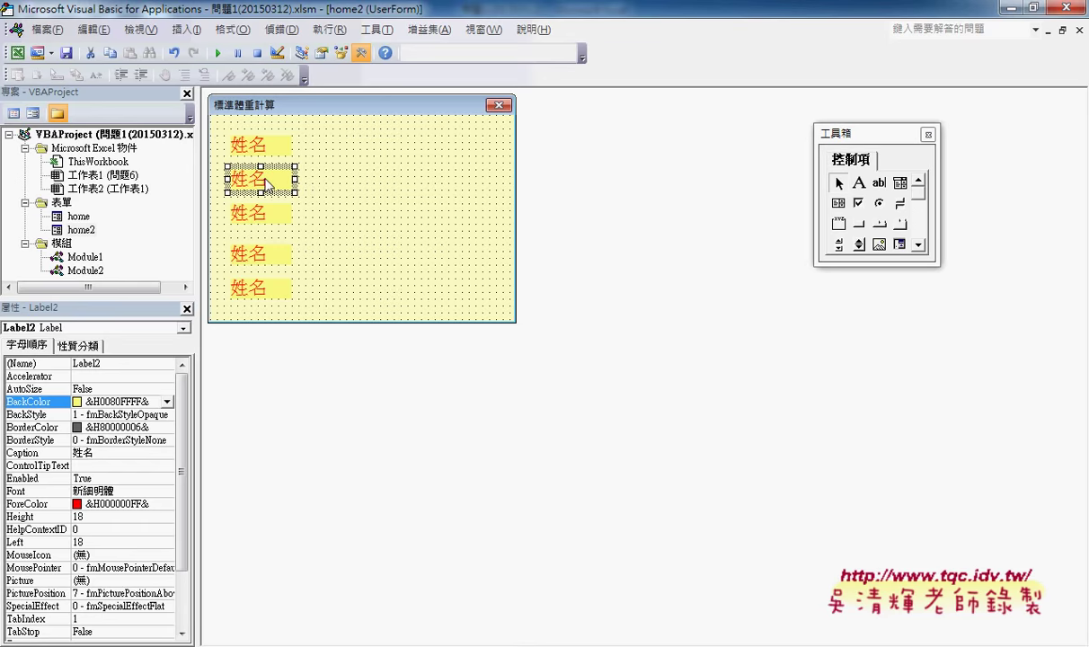
drag(266, 182, 288, 183)
mouse_move(251, 215)
mouse_down()
mouse_move(236, 222)
mouse_move(280, 265)
mouse_move(256, 295)
mouse_up()
click(328, 270)
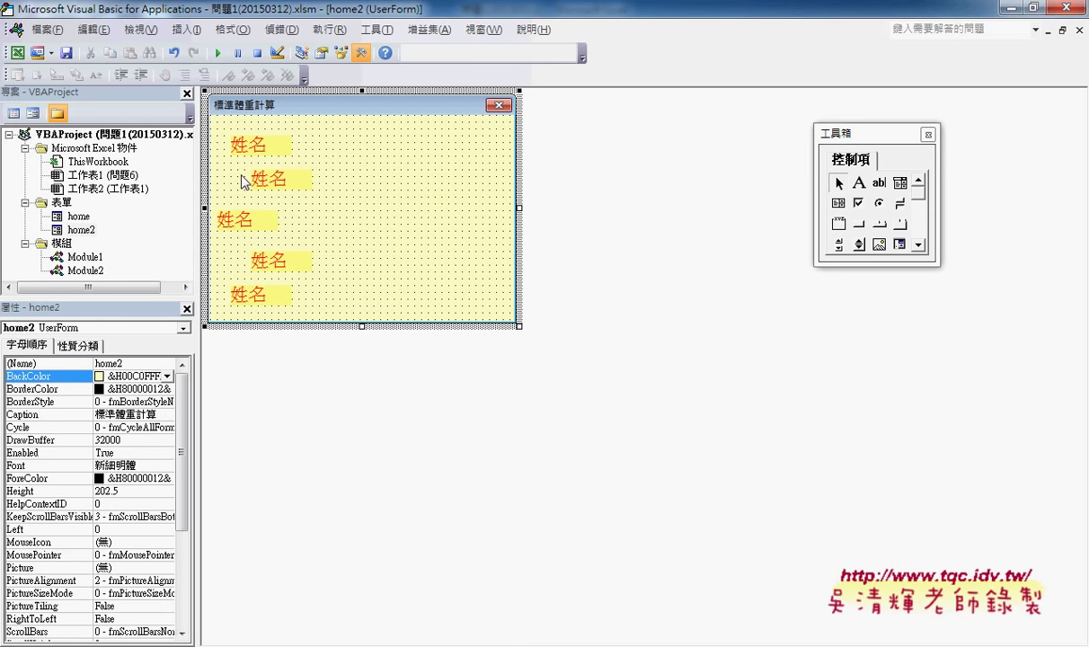
mouse_move(213, 120)
mouse_down()
mouse_move(319, 322)
mouse_move(335, 329)
mouse_up()
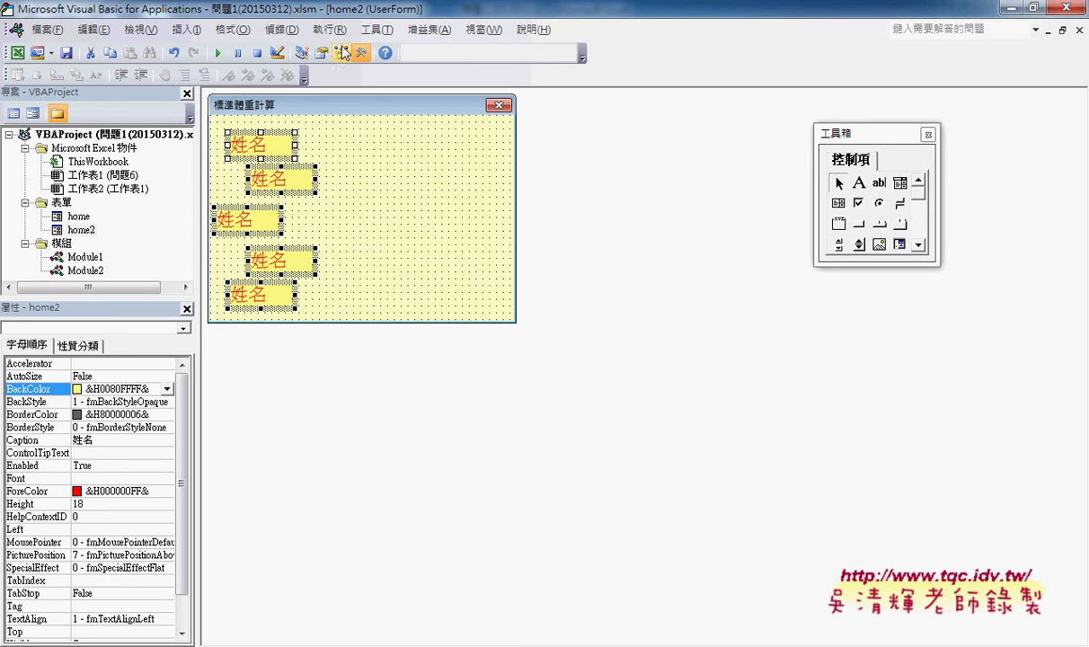
Step: Align the selected 姓名 labels on their left edges with Format > Align > Lefts
click(232, 29)
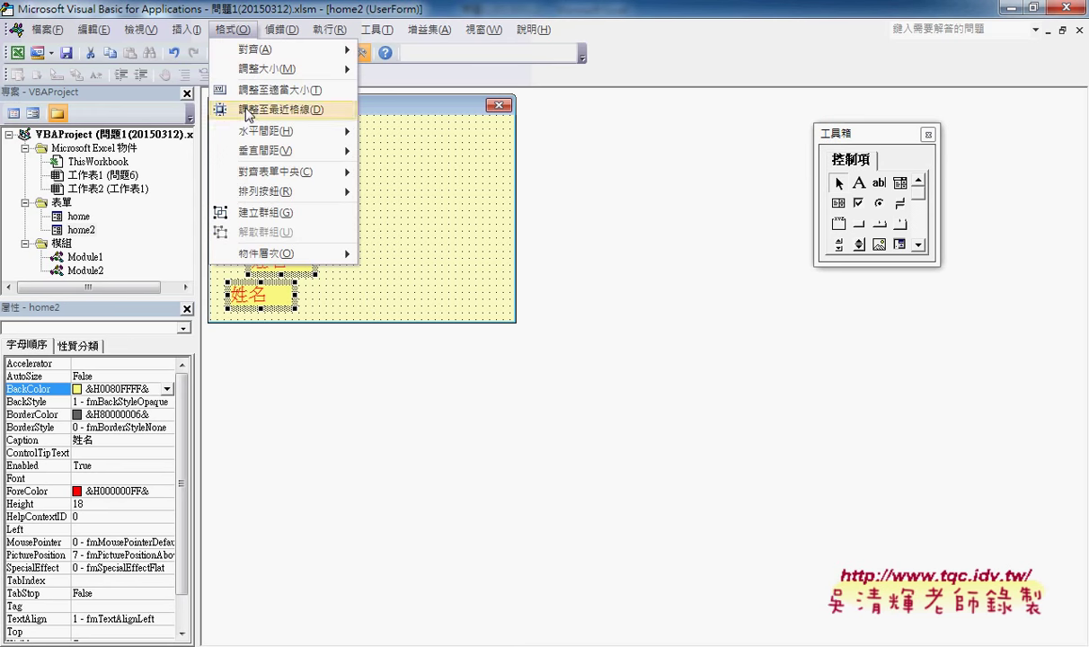
mouse_move(269, 59)
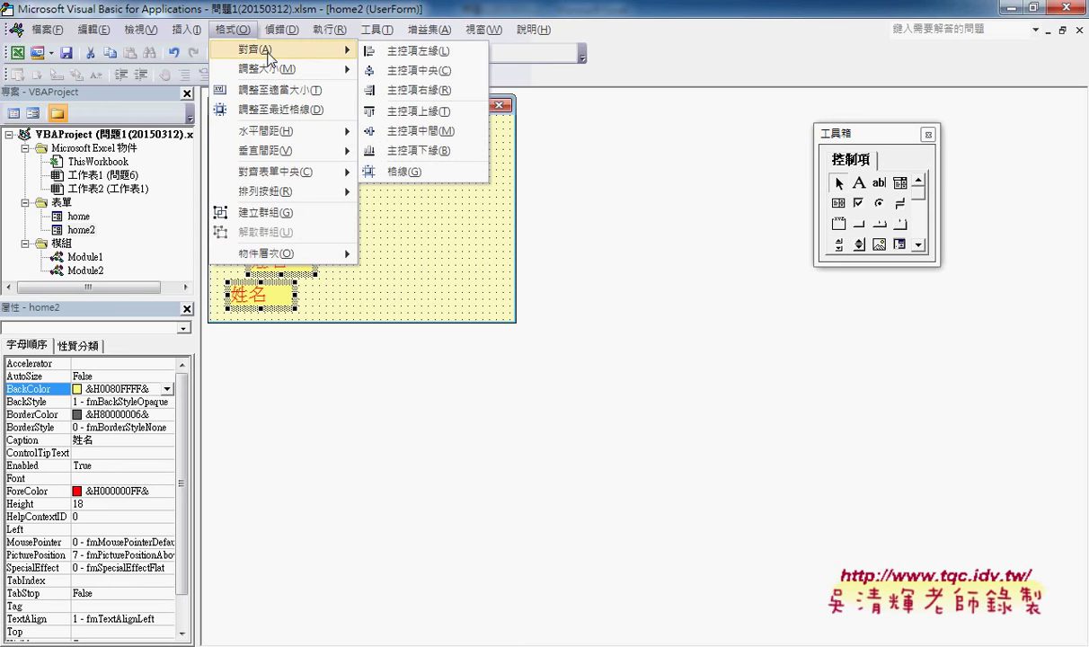
click(427, 58)
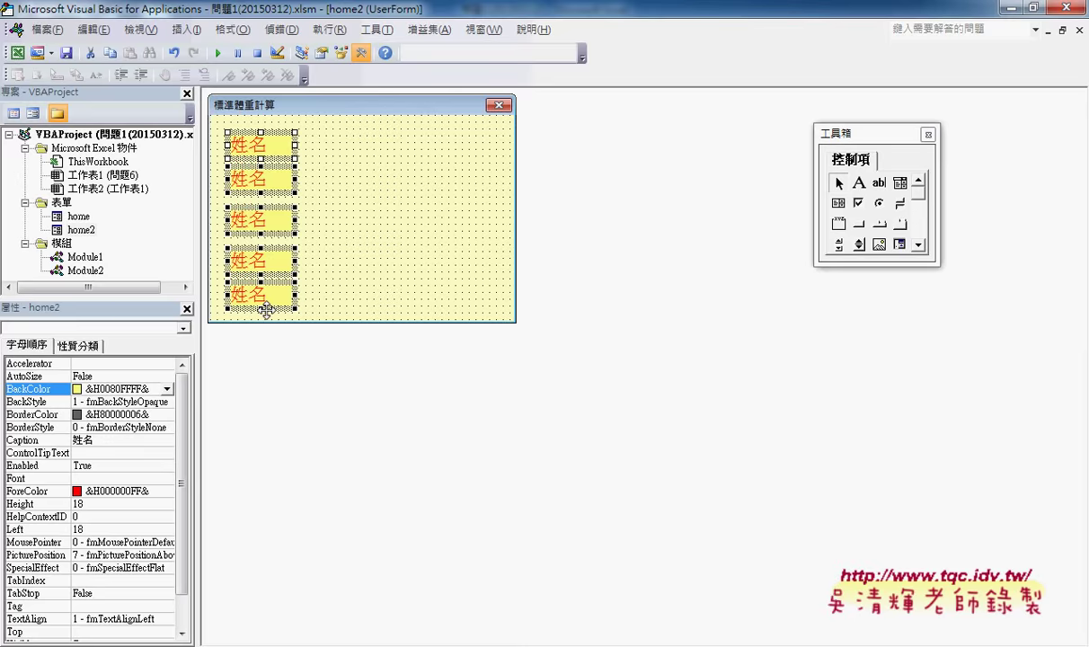
Step: Make the vertical spacing between the five labels equal
click(229, 30)
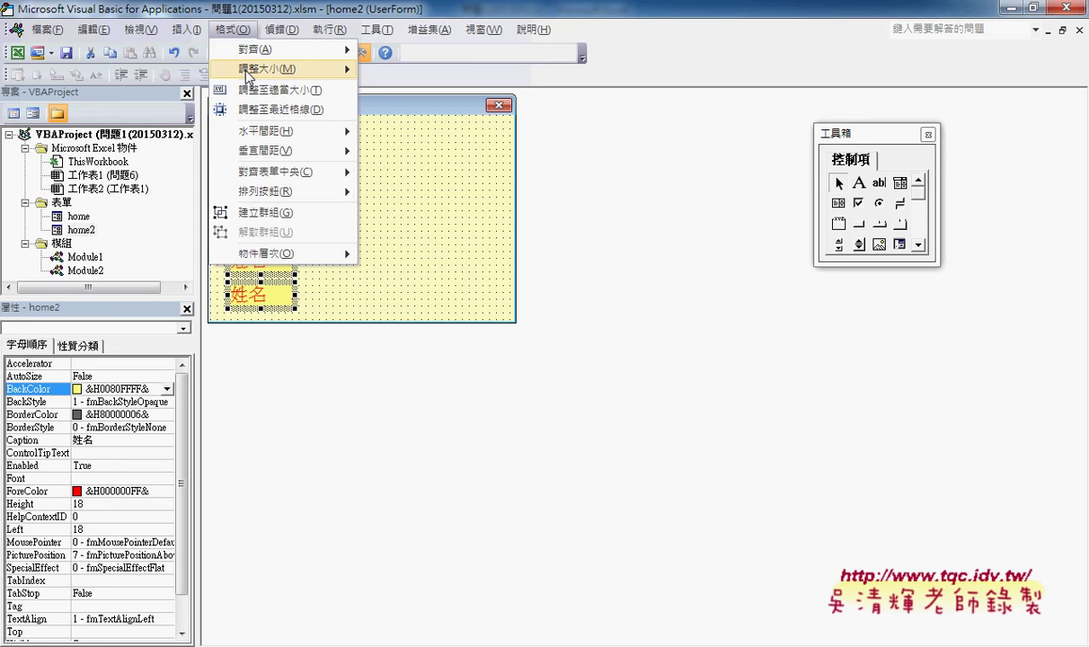
mouse_move(268, 157)
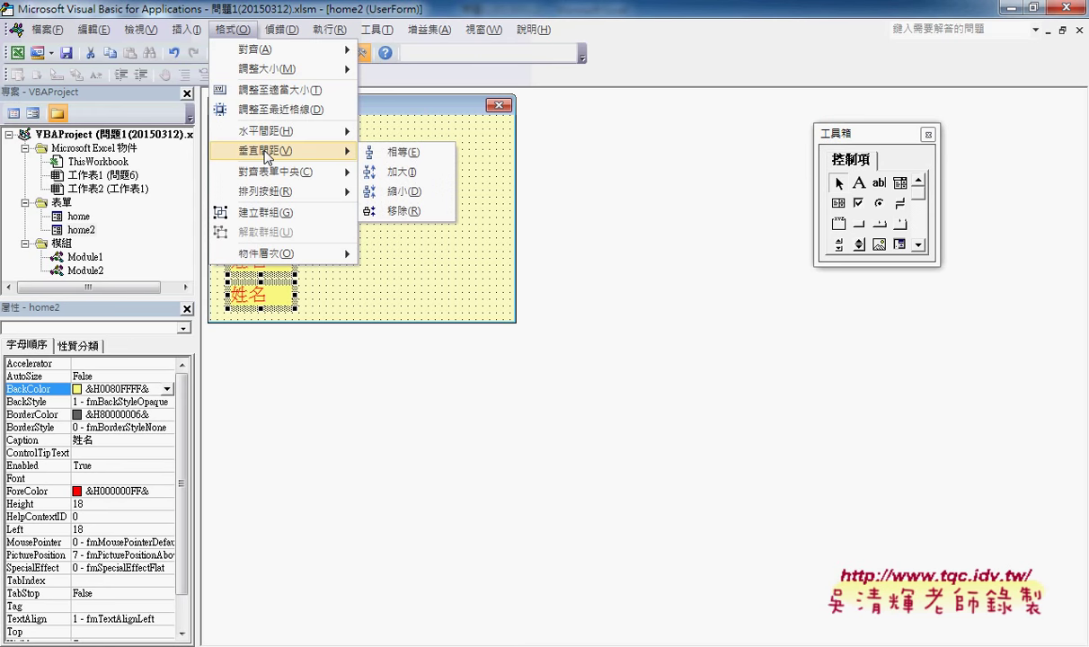
click(401, 153)
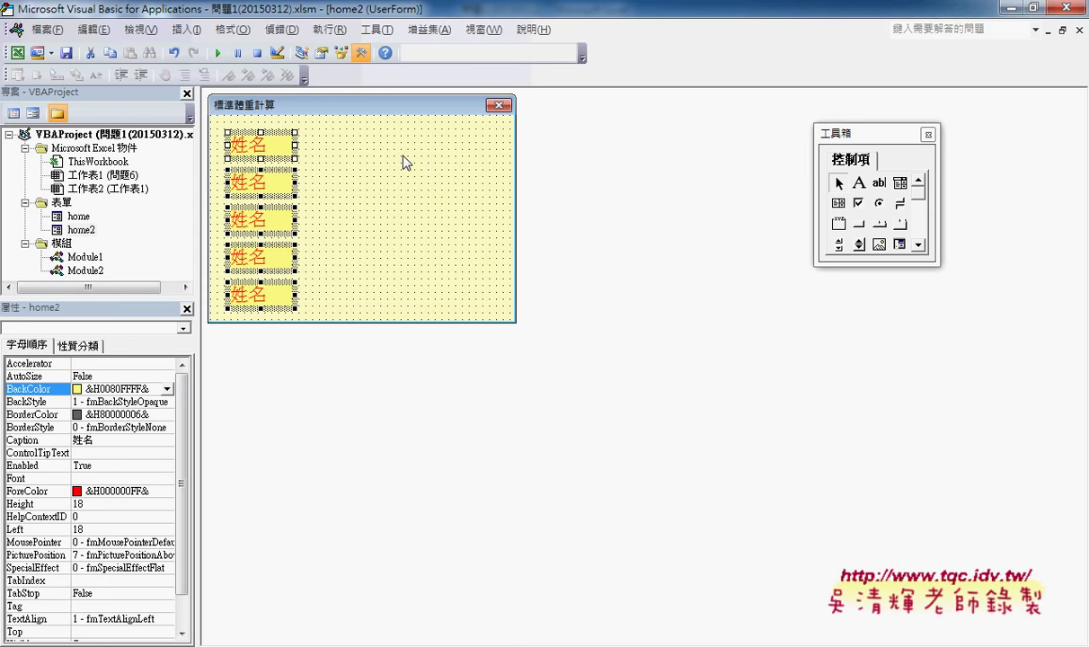
click(404, 162)
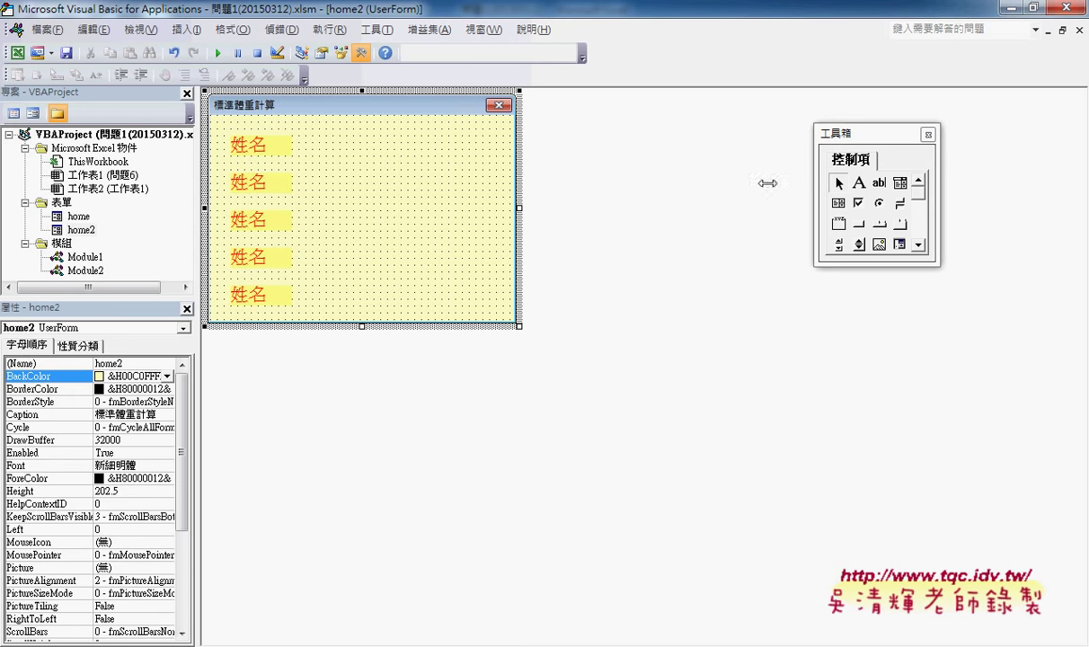
Step: Draw a short text box beside the first 姓名 label and copy it down the rows
click(880, 183)
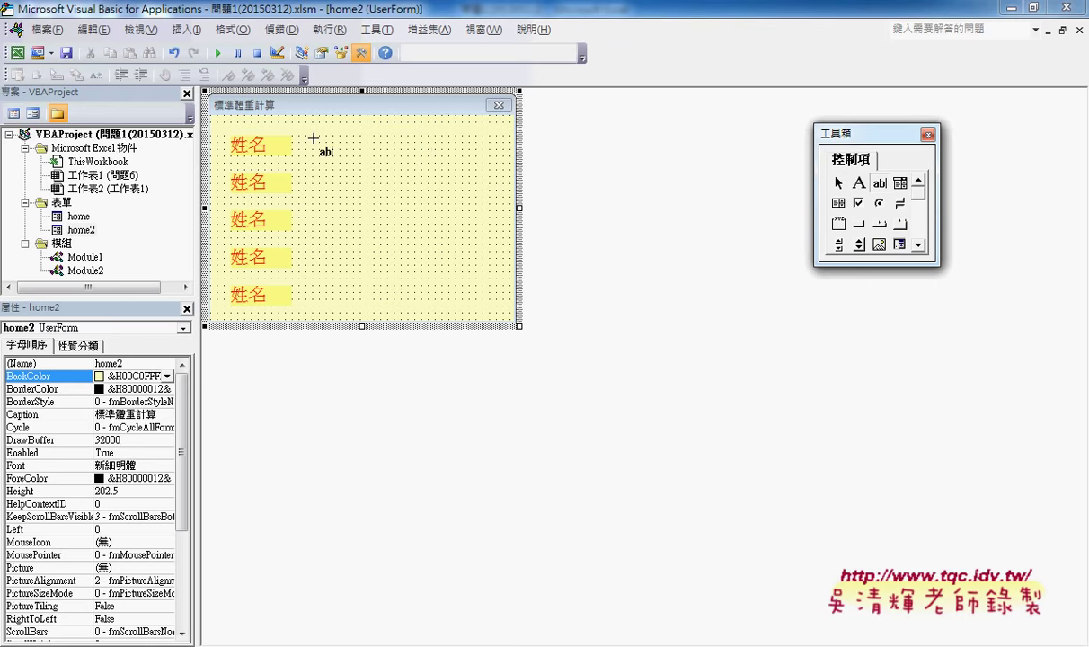
drag(312, 131, 444, 158)
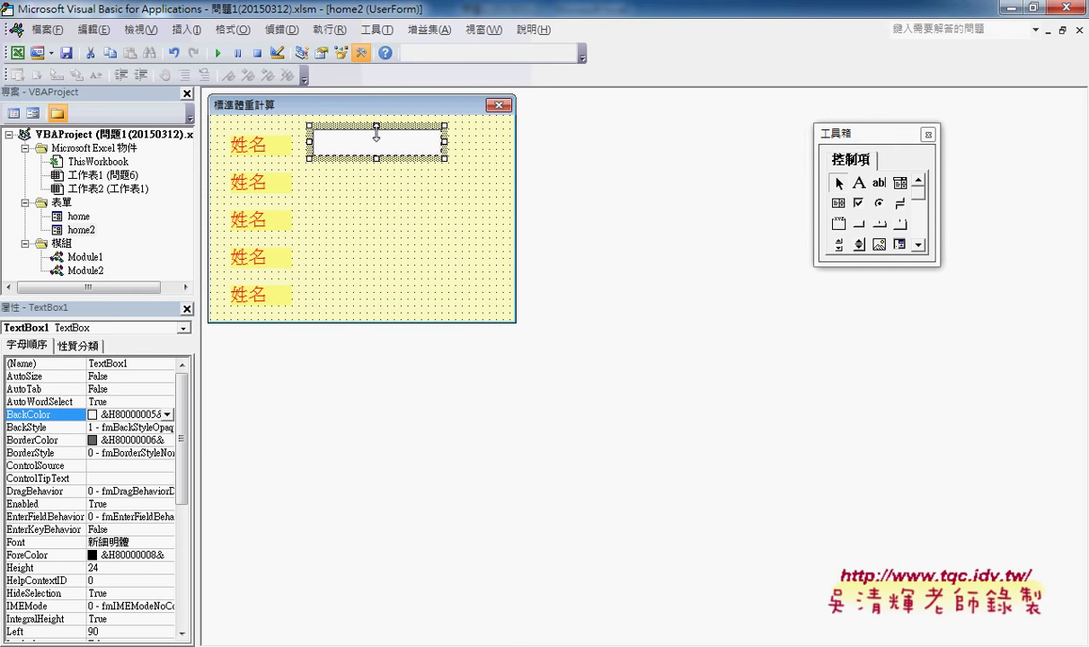
drag(376, 125, 375, 140)
mouse_move(375, 140)
mouse_down()
mouse_move(357, 159)
mouse_move(359, 225)
mouse_up()
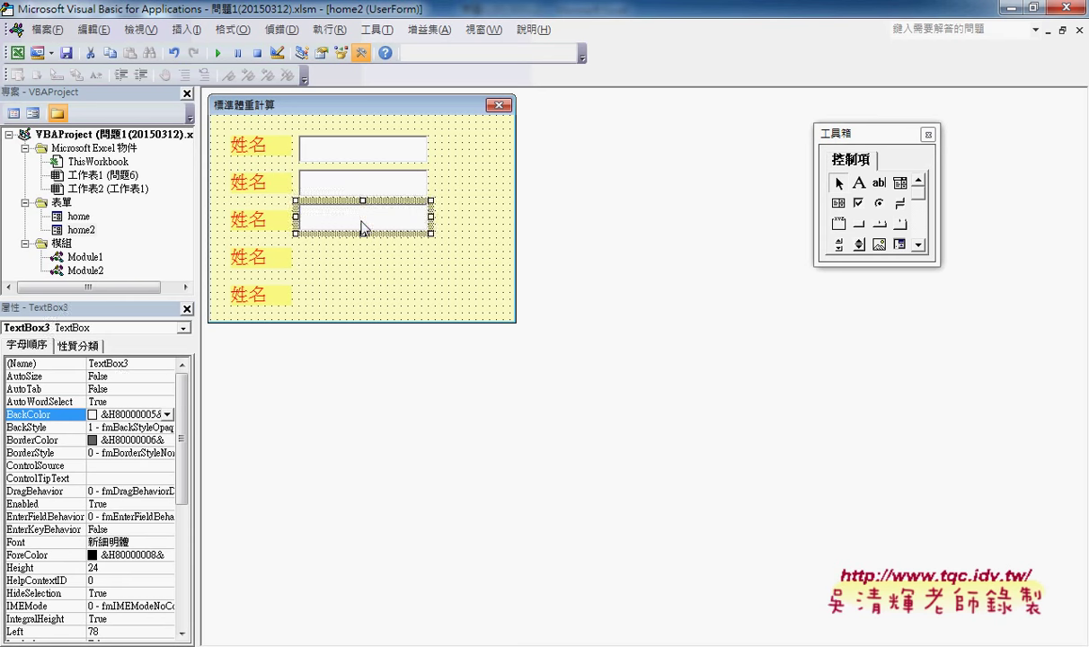
click(445, 249)
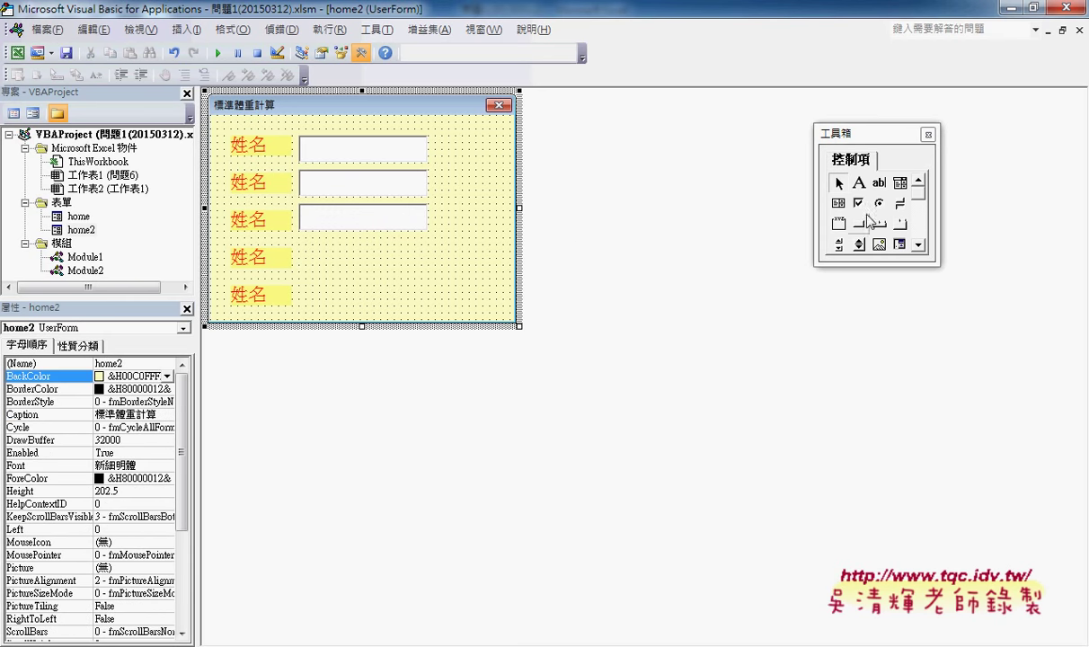
Step: Add a narrowed combo box beside the fourth label and a result label beside the fifth
click(899, 182)
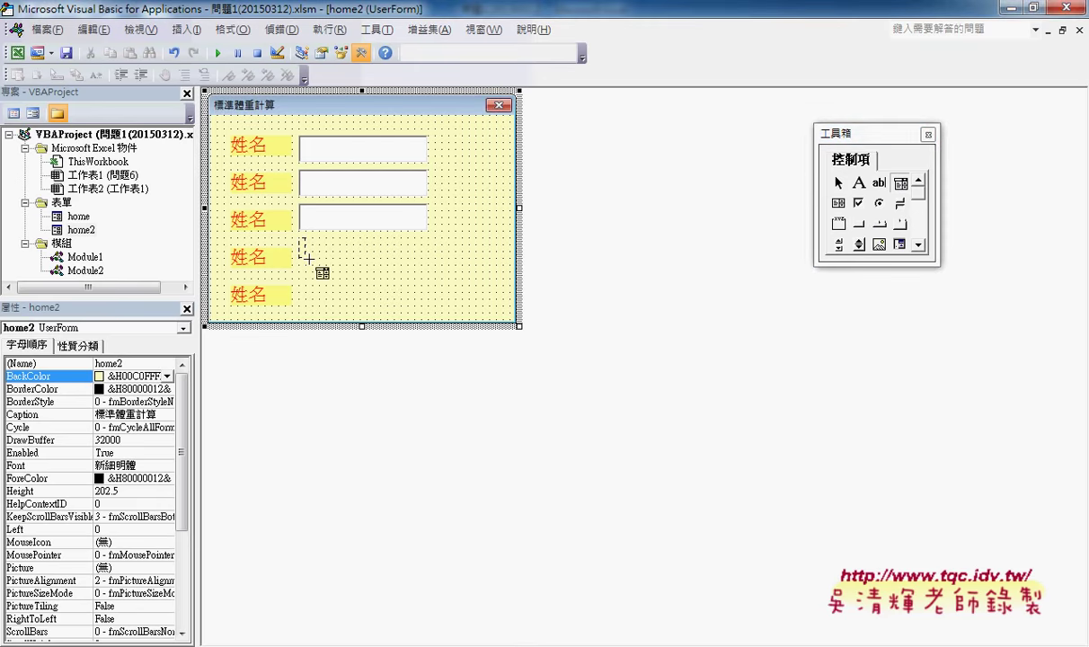
drag(295, 234, 430, 267)
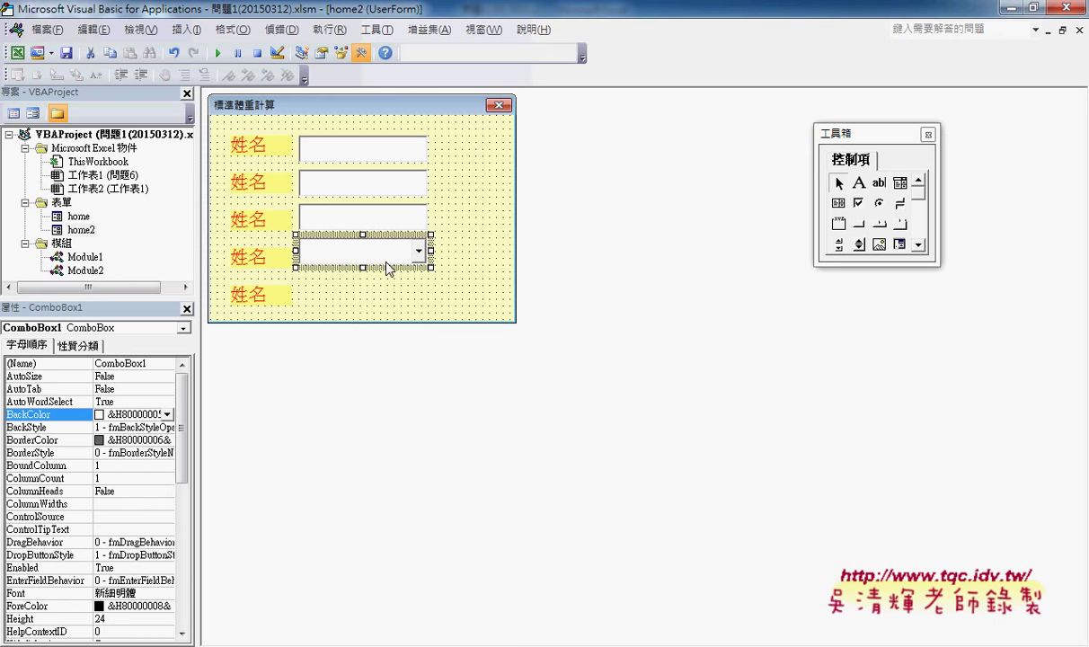
drag(295, 250, 370, 250)
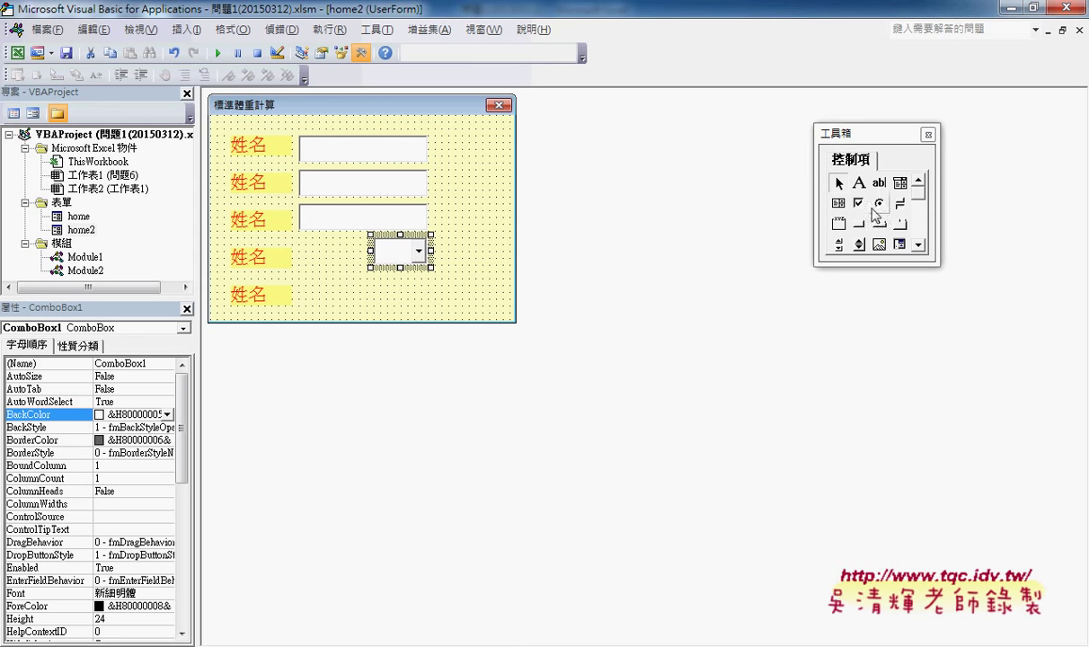
click(859, 183)
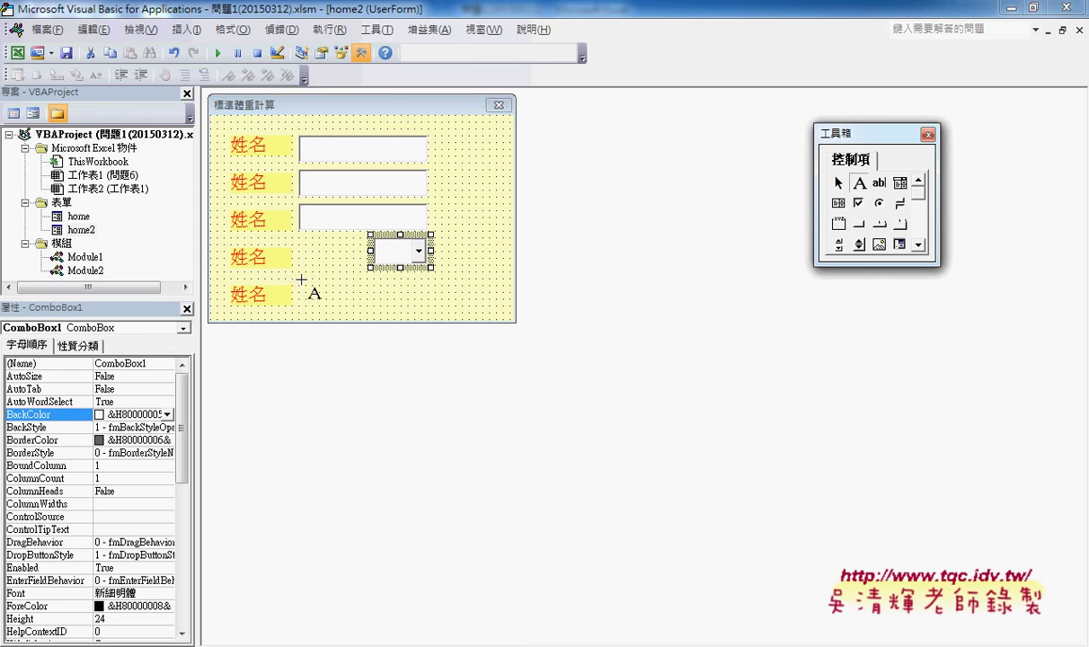
drag(301, 280, 433, 306)
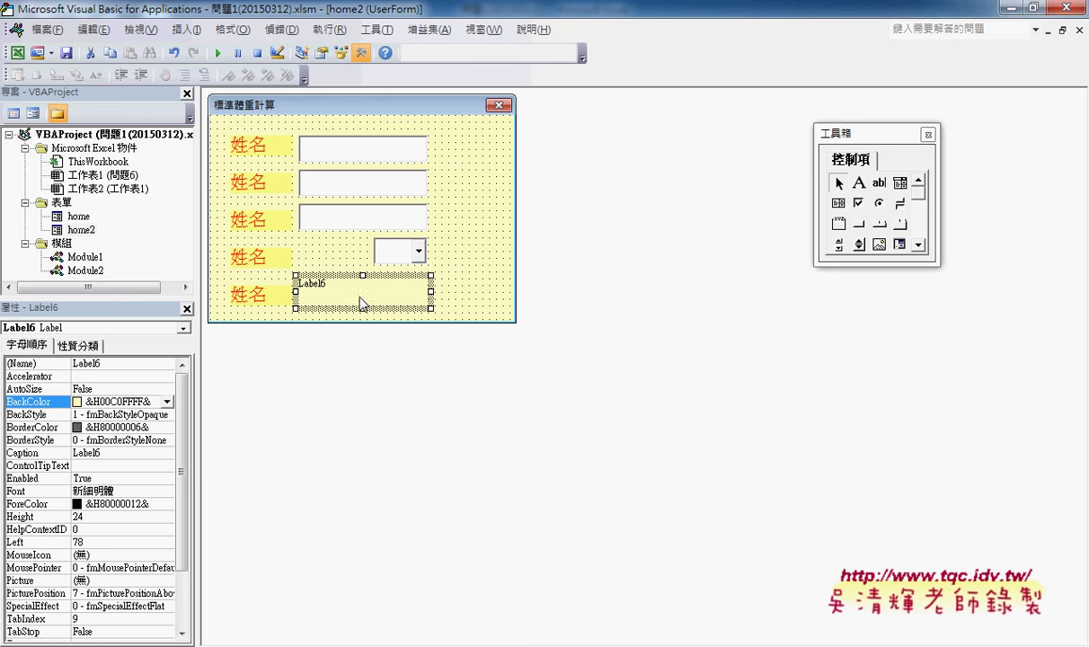
Step: Give Label6 a gray background and an empty caption
click(167, 402)
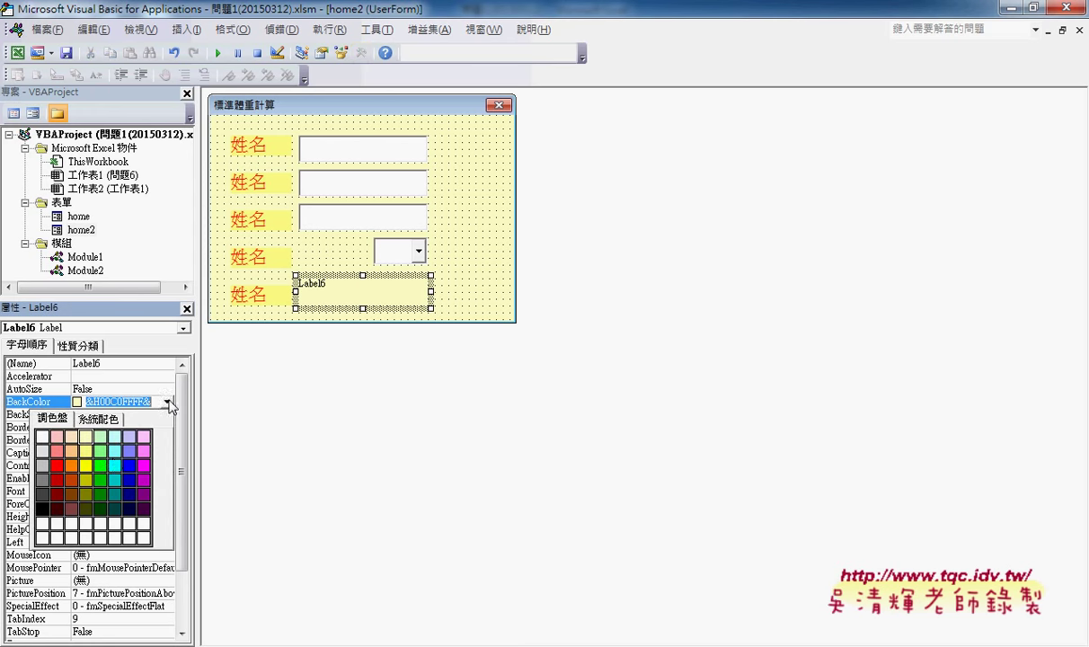
click(44, 465)
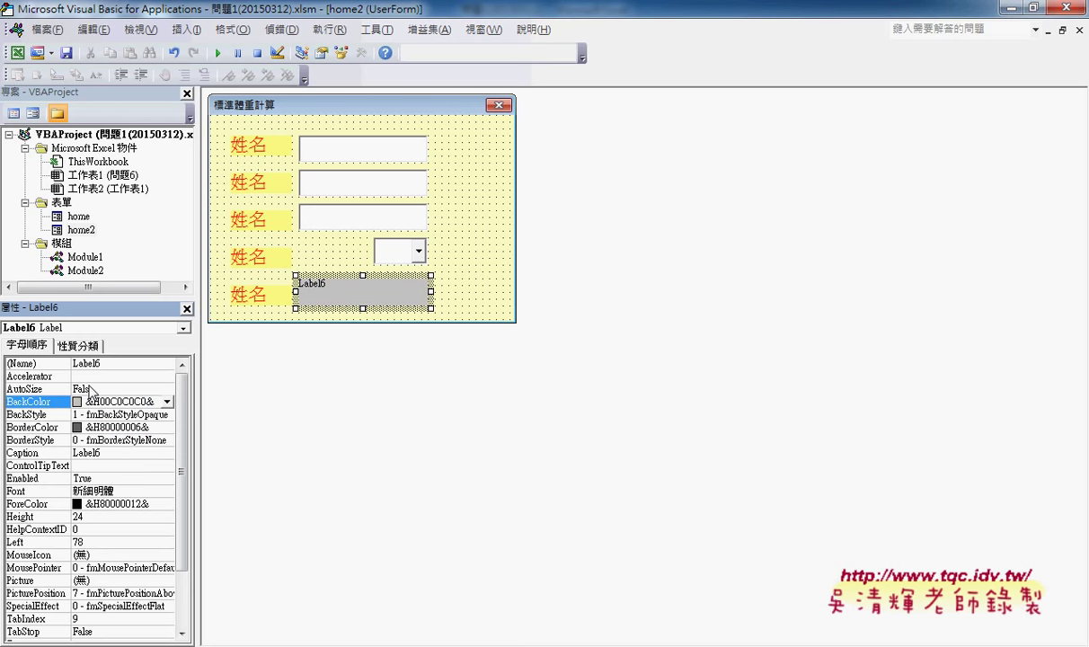
click(109, 455)
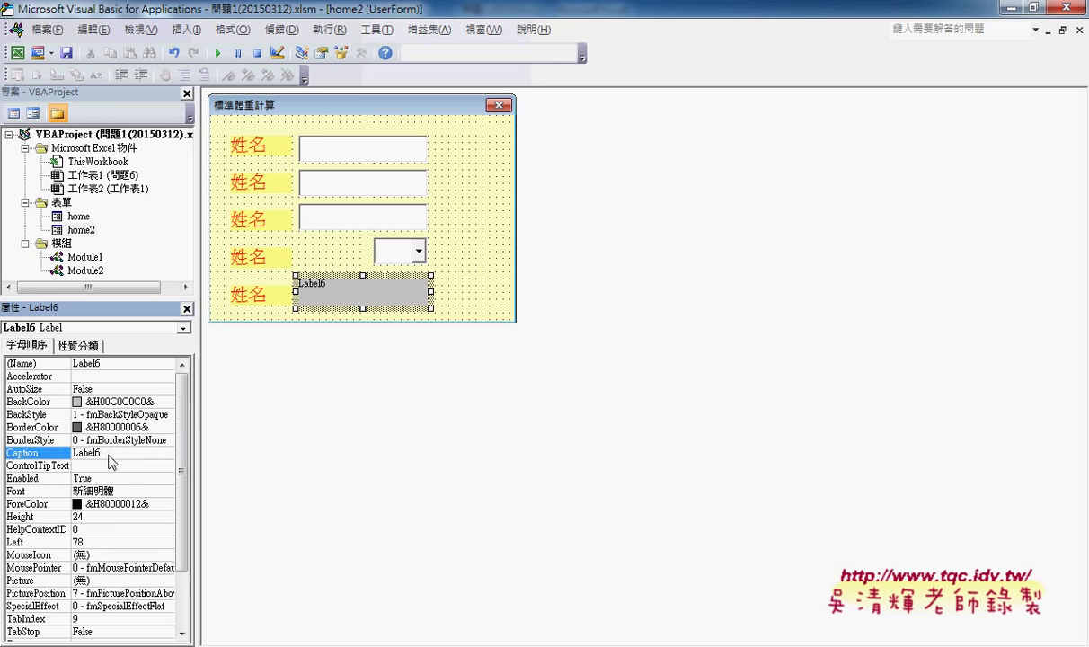
click(66, 453)
key(BackSpace)
click(148, 491)
Step: Set Label6's font size to 16 and its text colour to red
click(167, 493)
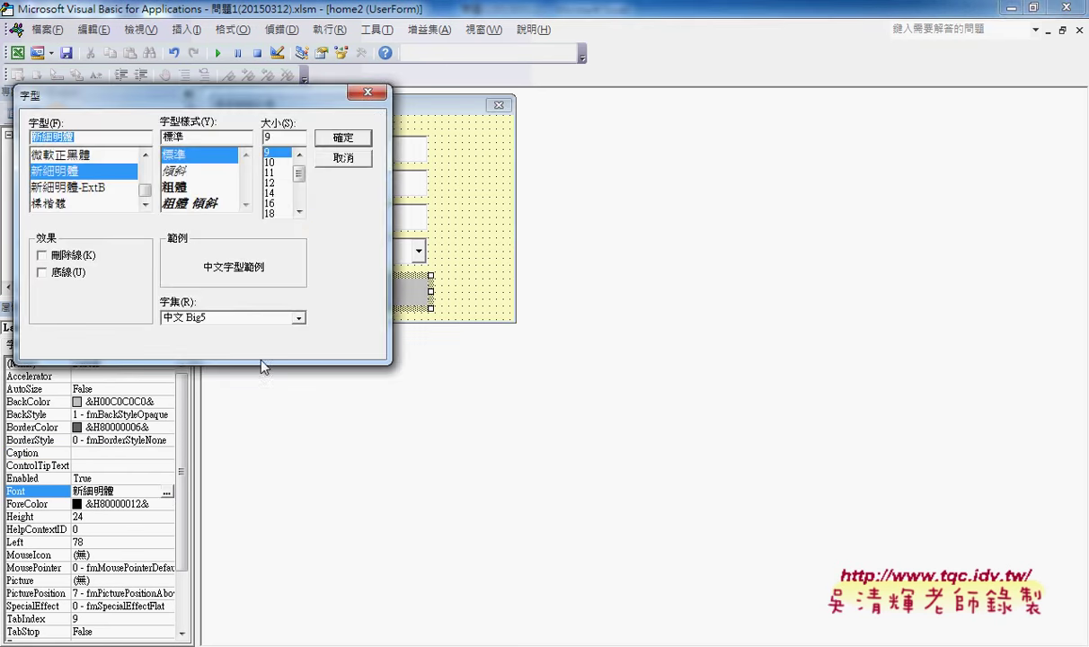
click(269, 203)
click(340, 140)
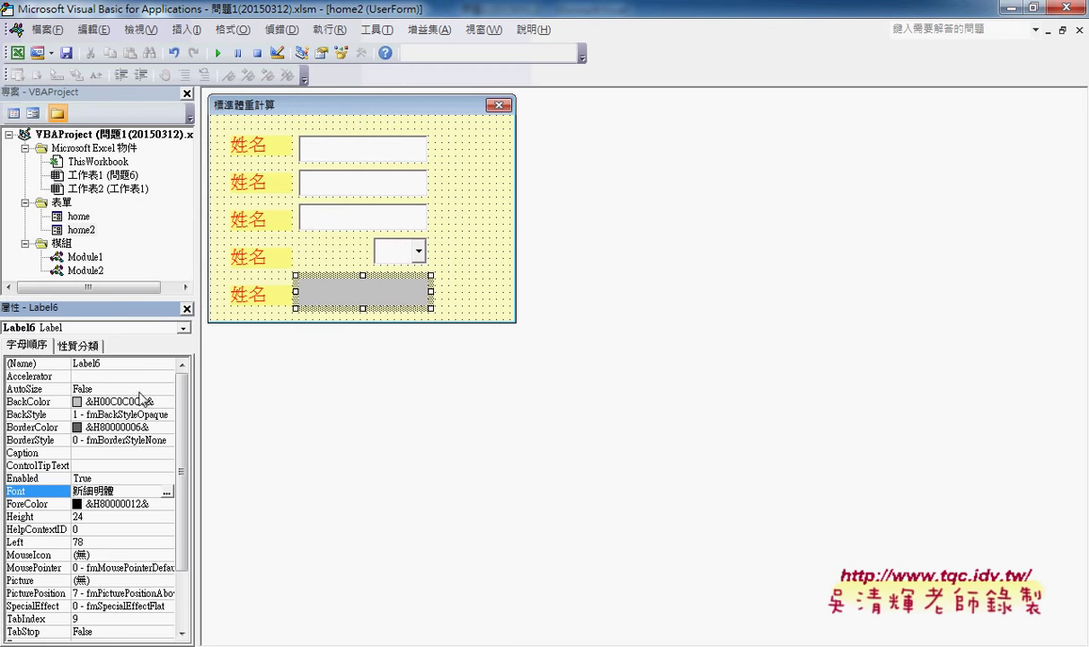
click(36, 503)
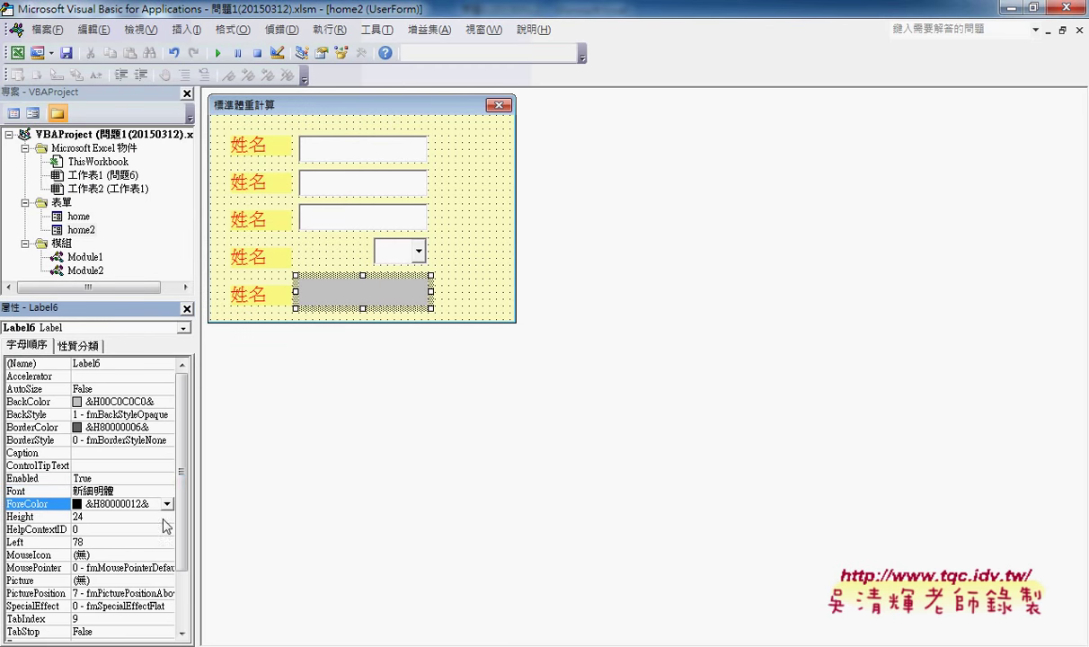
click(166, 504)
click(51, 520)
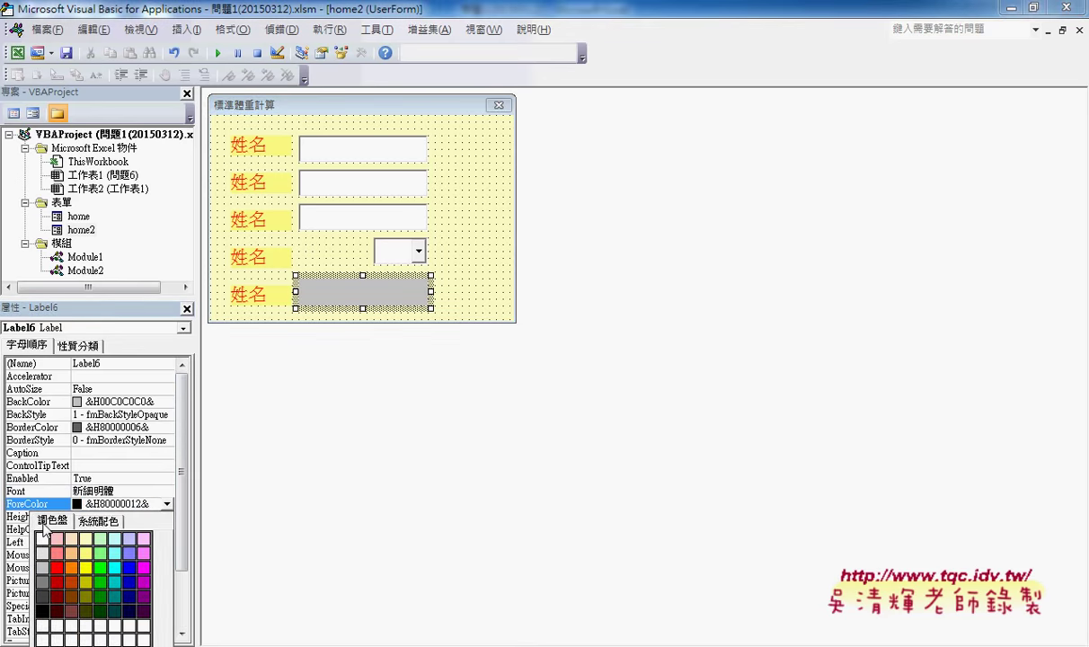
click(54, 542)
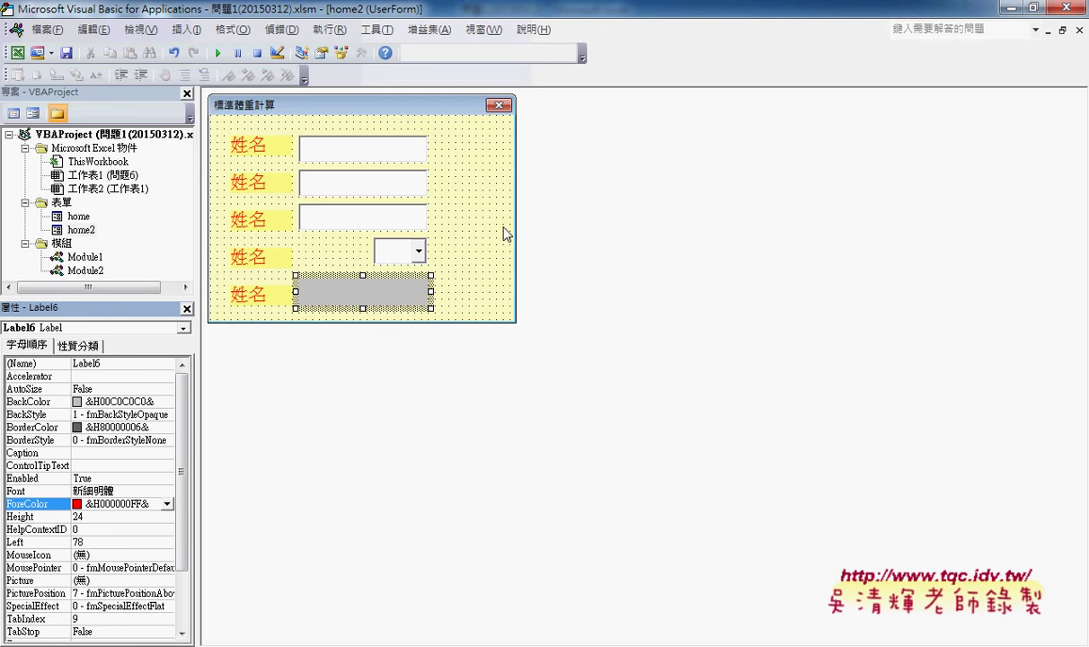
click(478, 218)
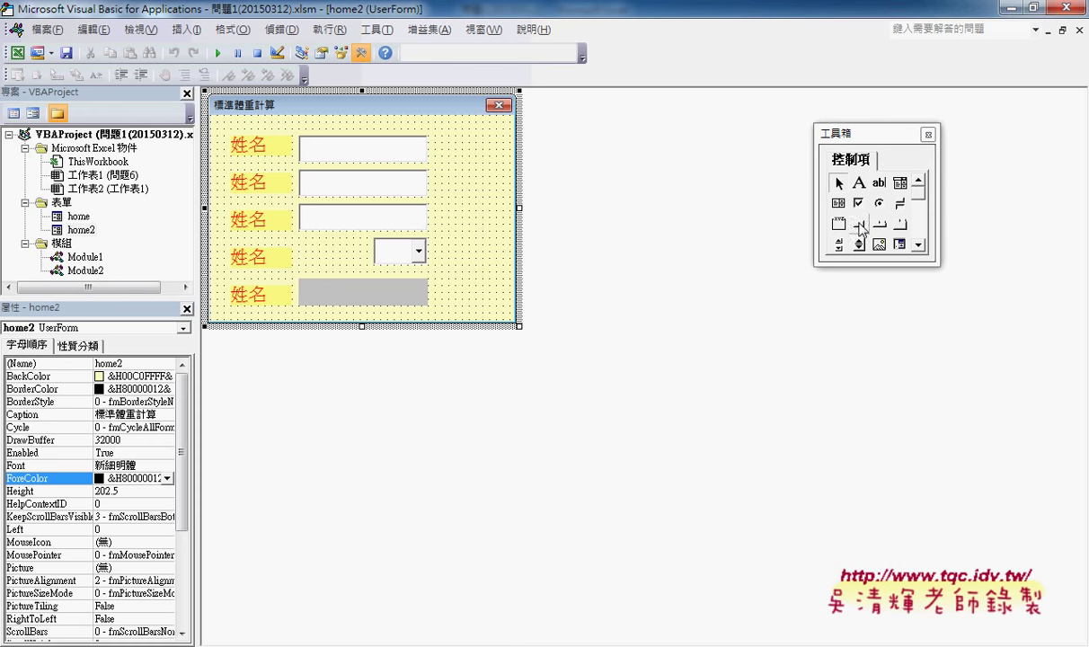
Step: Draw a command button at the form's top-right captioned 確定
click(860, 226)
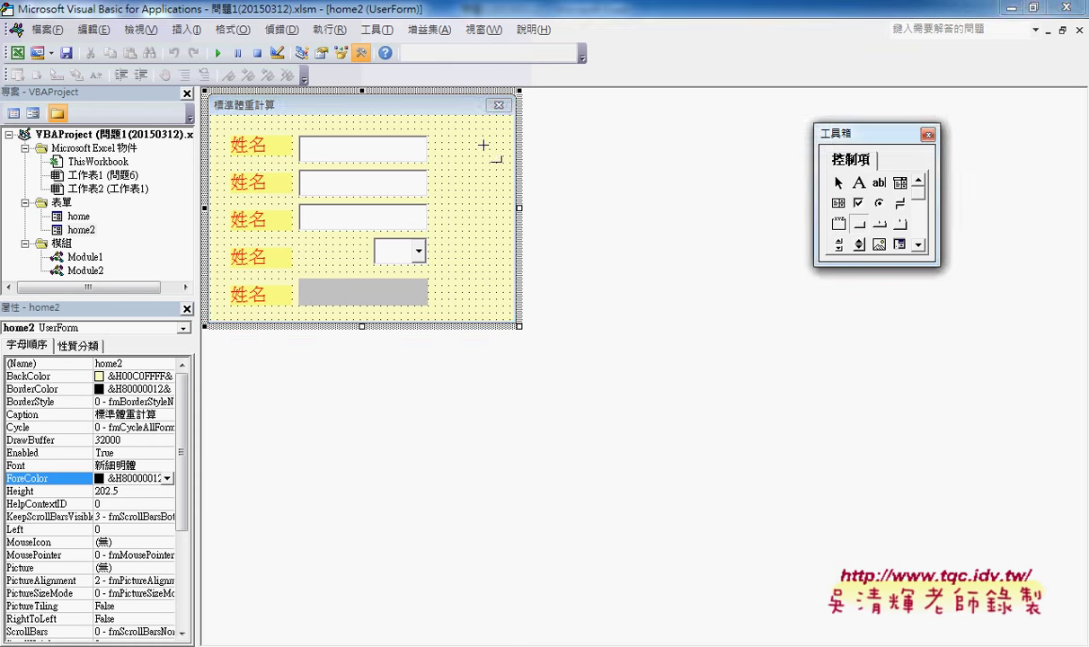
drag(441, 136, 498, 165)
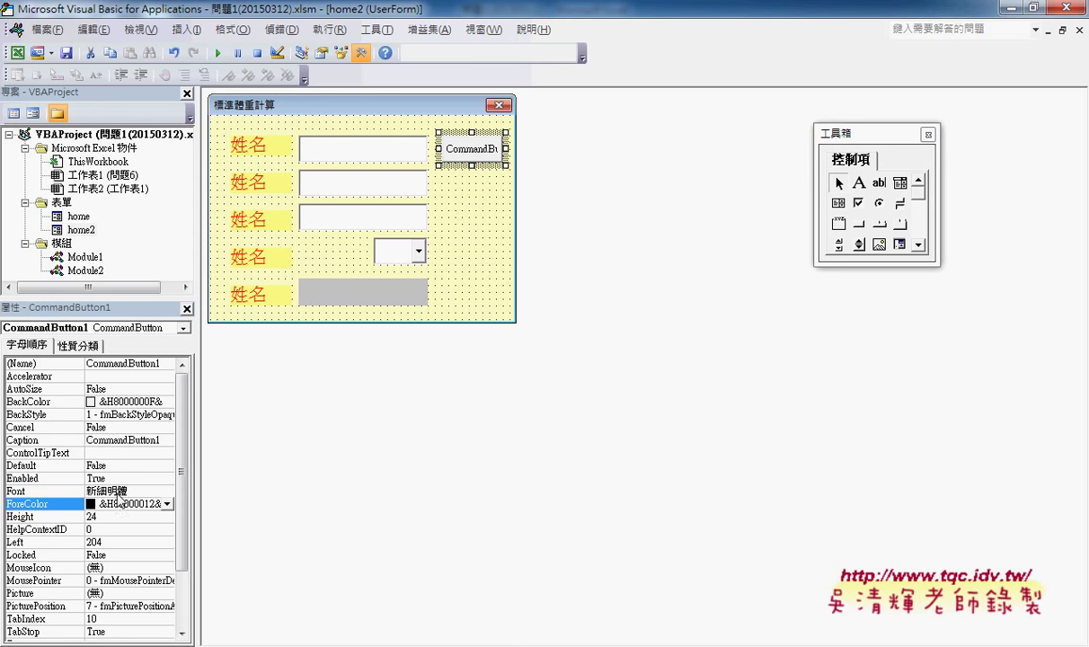
click(160, 440)
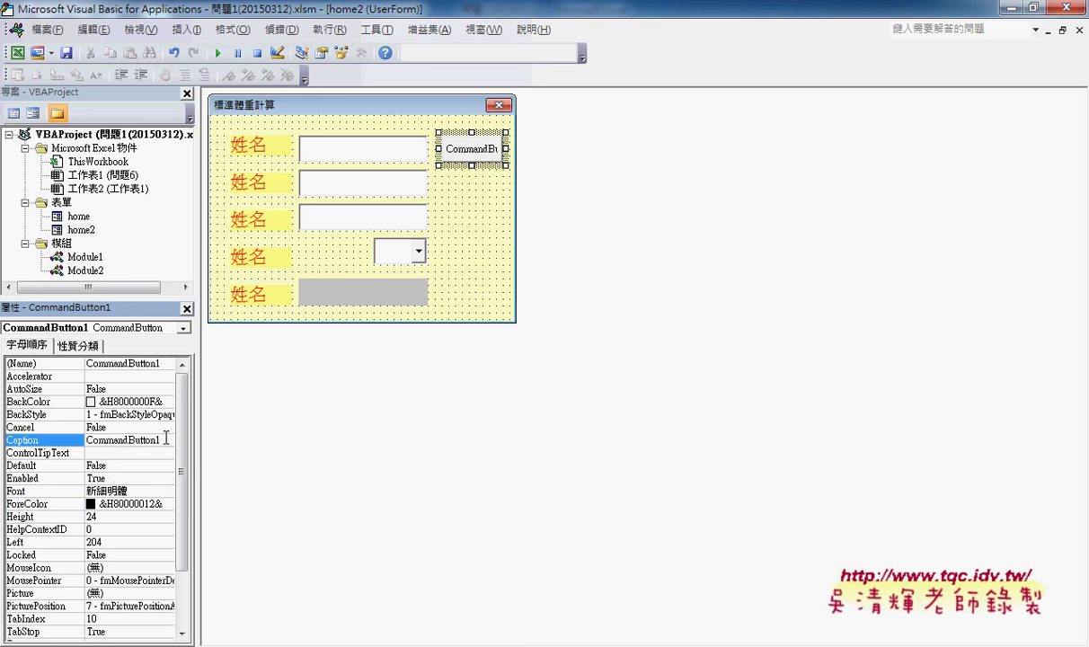
text(卻ㄌㄧ)
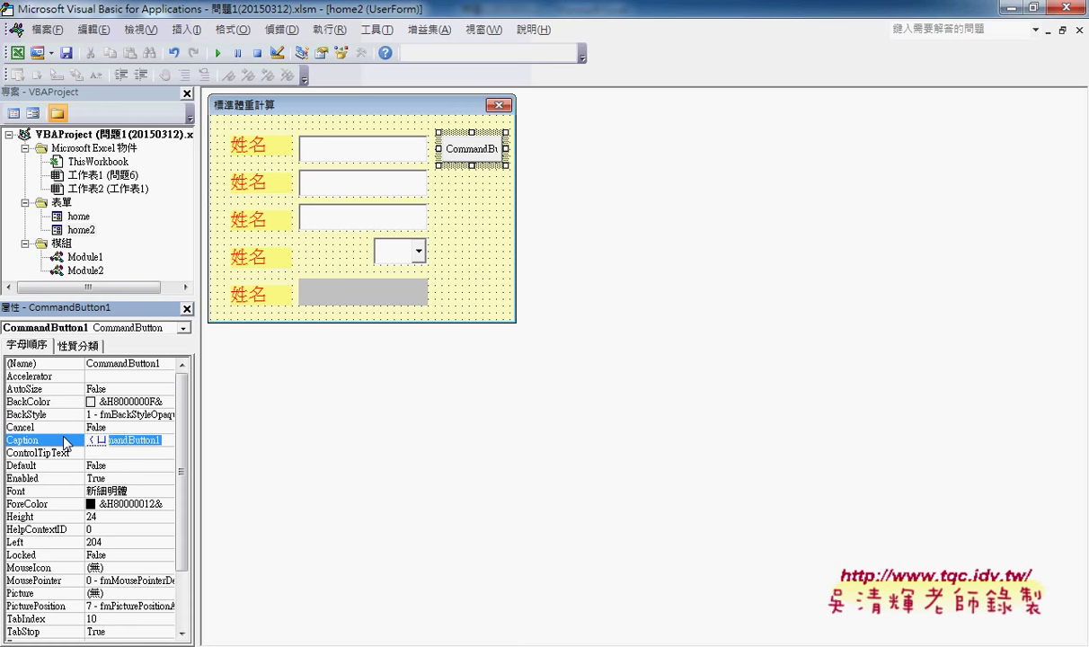
text(確定)
key(Return)
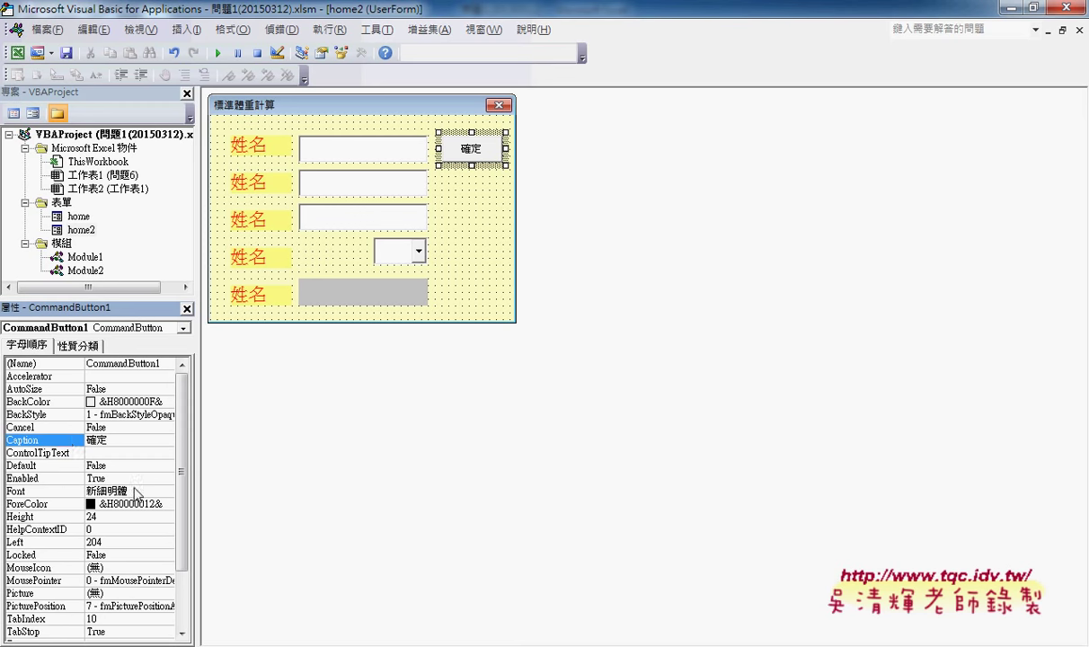
Step: Set the 確定 button's font size to 12
click(137, 491)
click(166, 492)
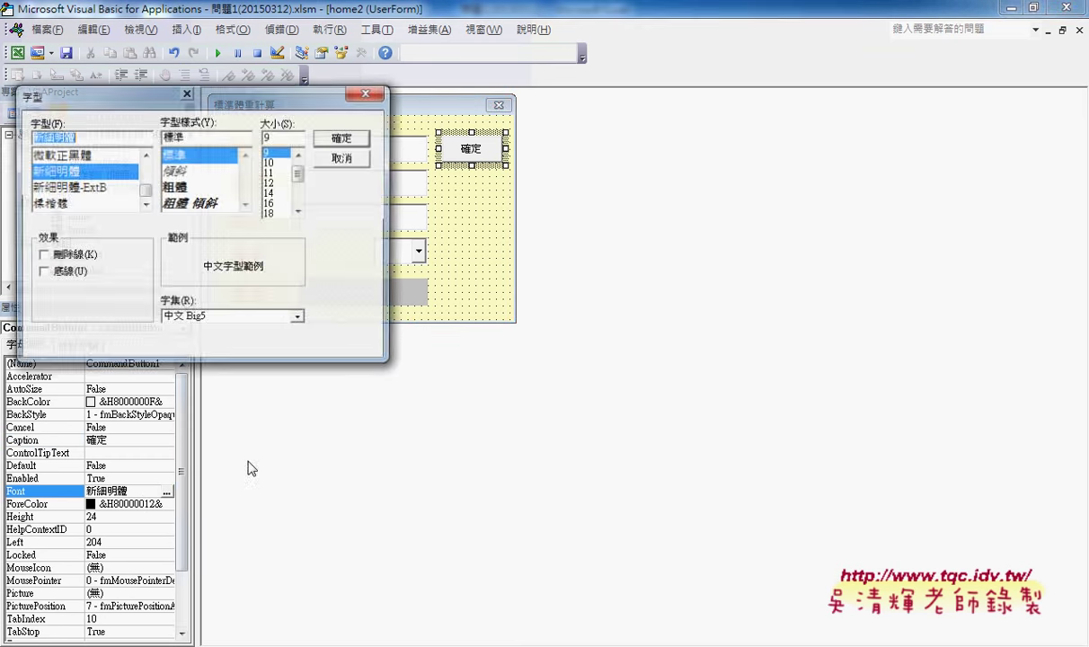
click(270, 182)
click(335, 139)
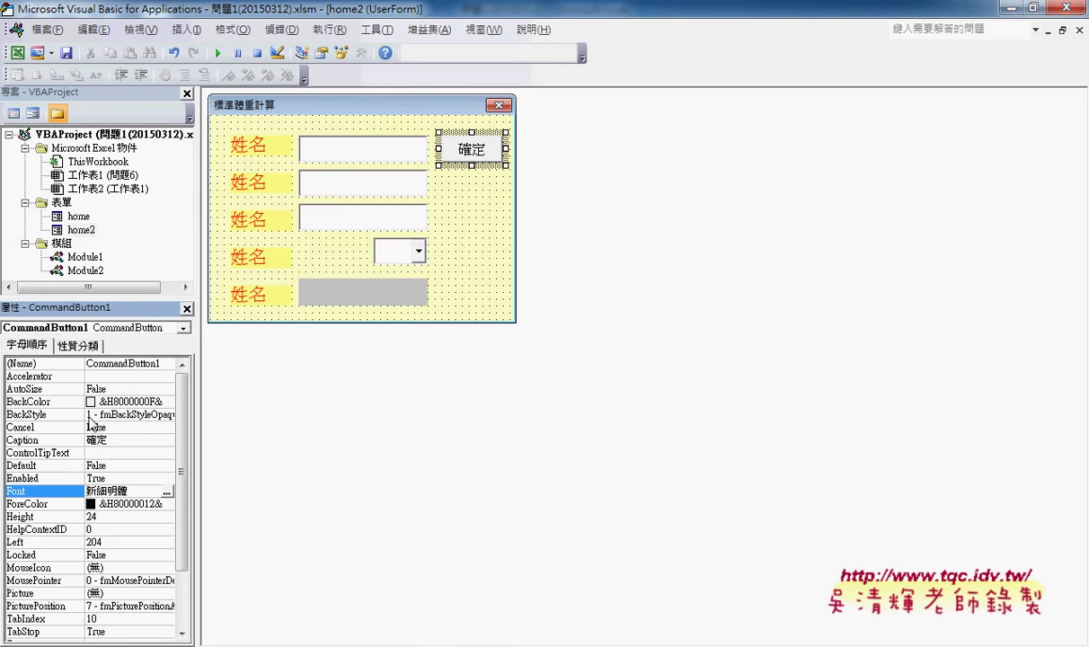
Step: Make the button's text colour red from the palette
click(56, 504)
click(166, 504)
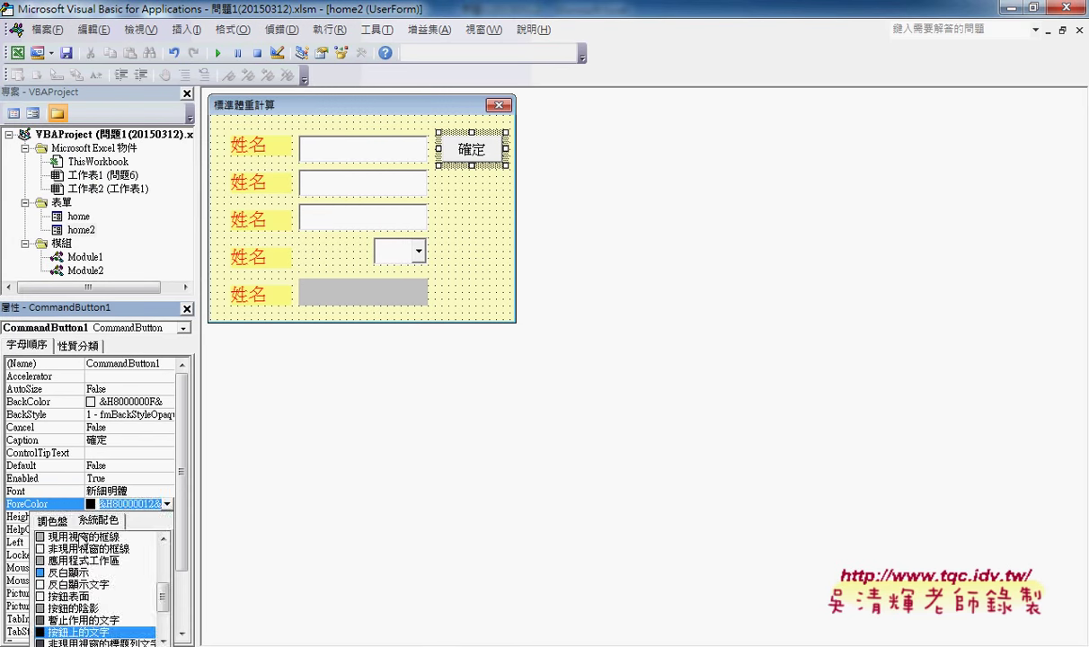
click(52, 520)
click(102, 553)
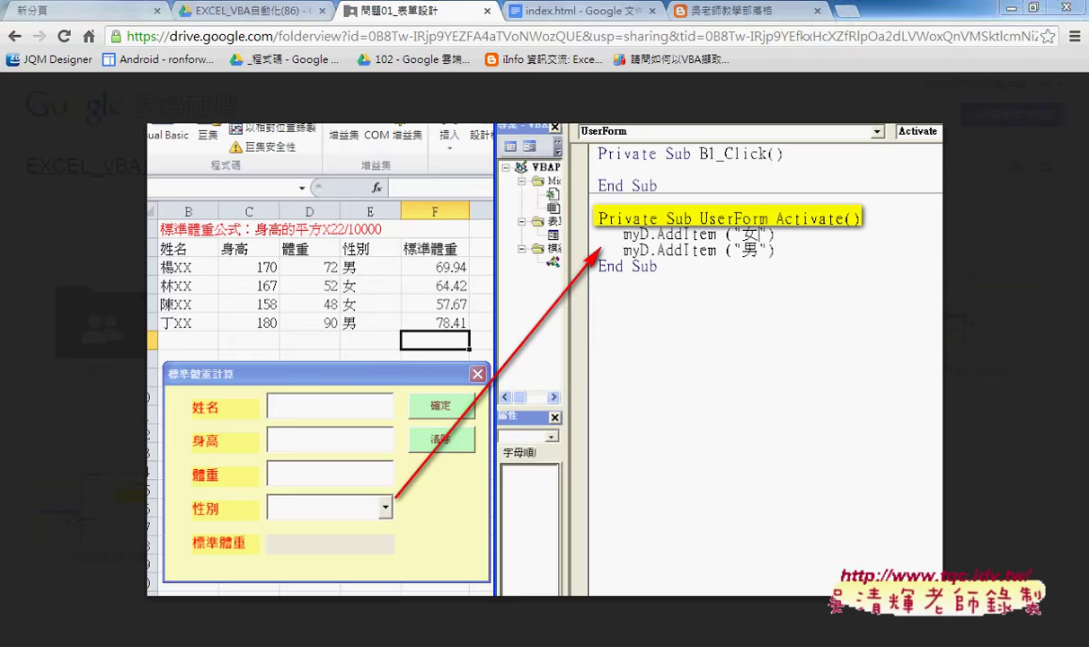
mouse_move(389, 633)
click(296, 557)
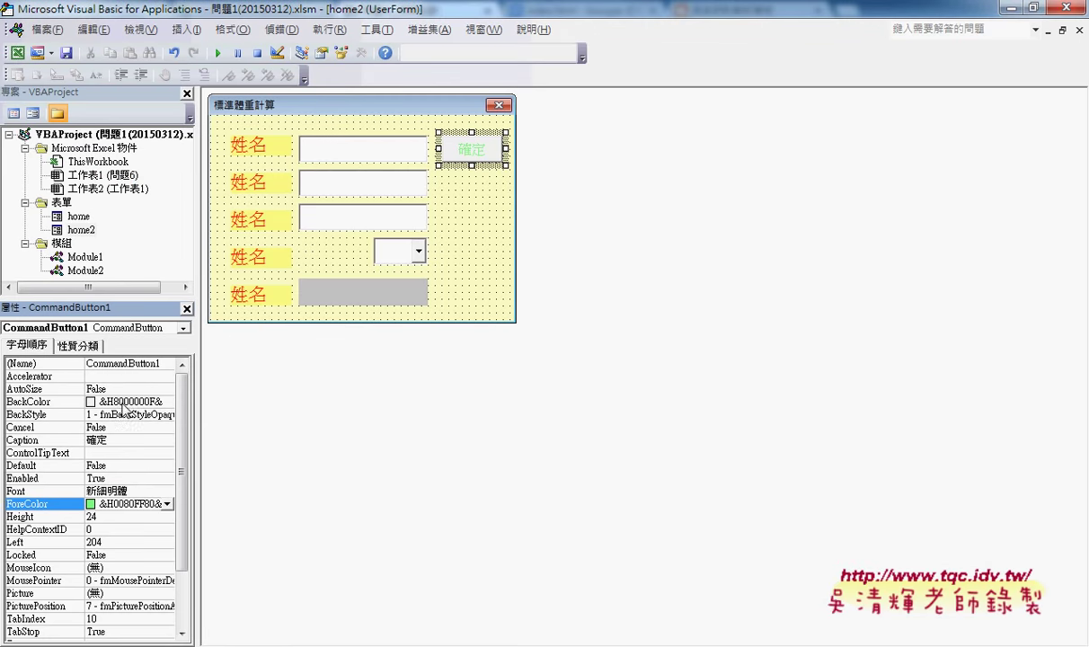
click(166, 503)
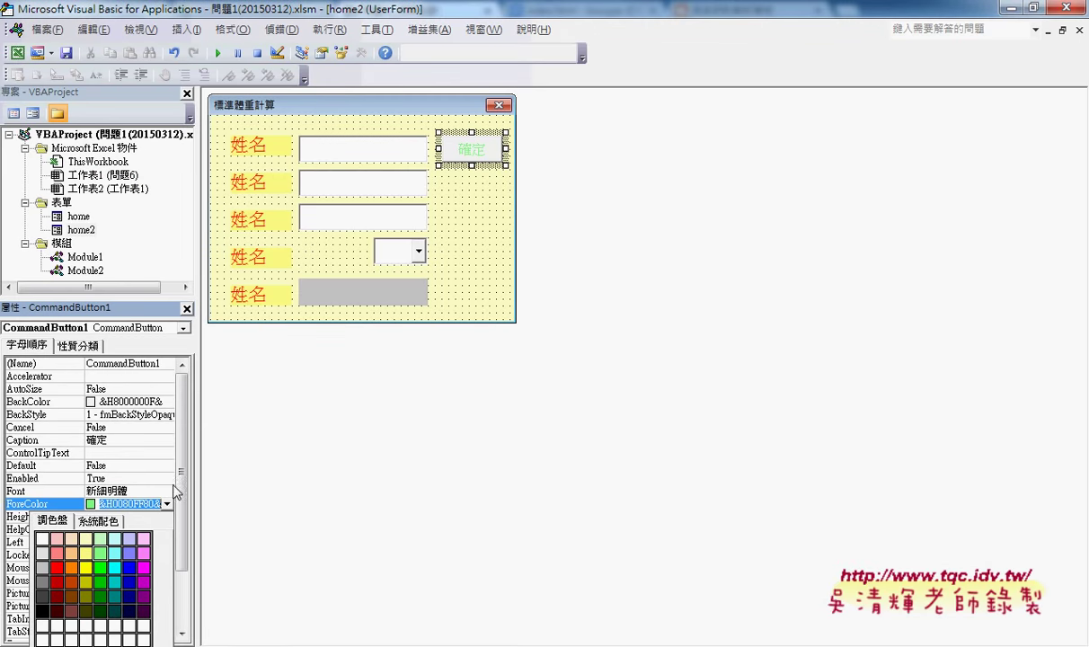
click(57, 567)
Step: Give the button a light-green background and place a copy beneath it
click(38, 401)
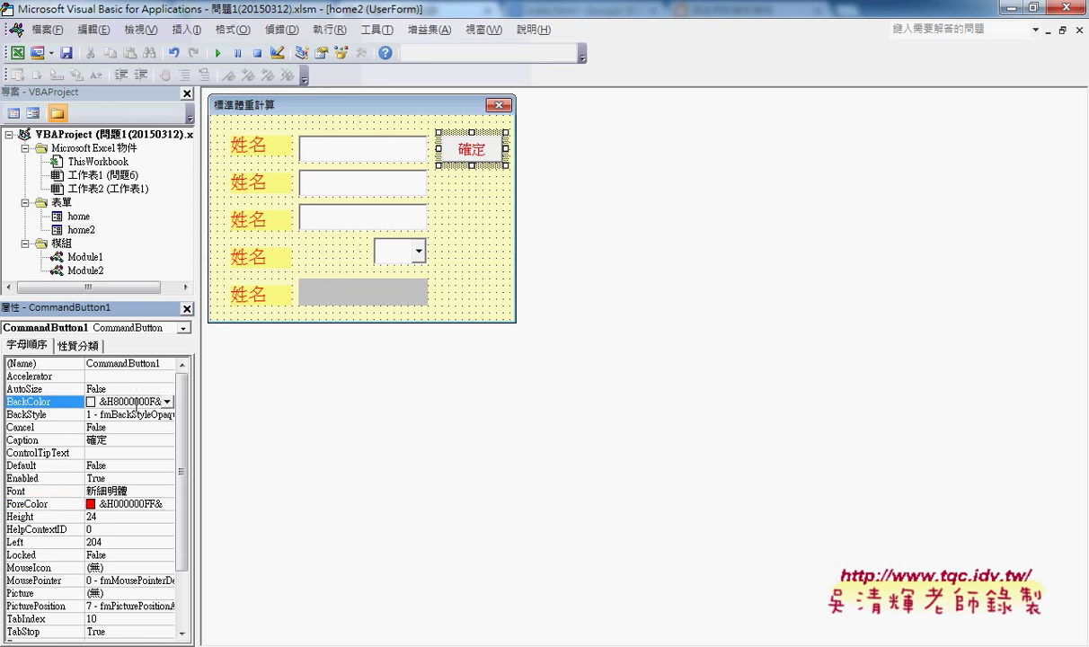
click(167, 402)
click(54, 418)
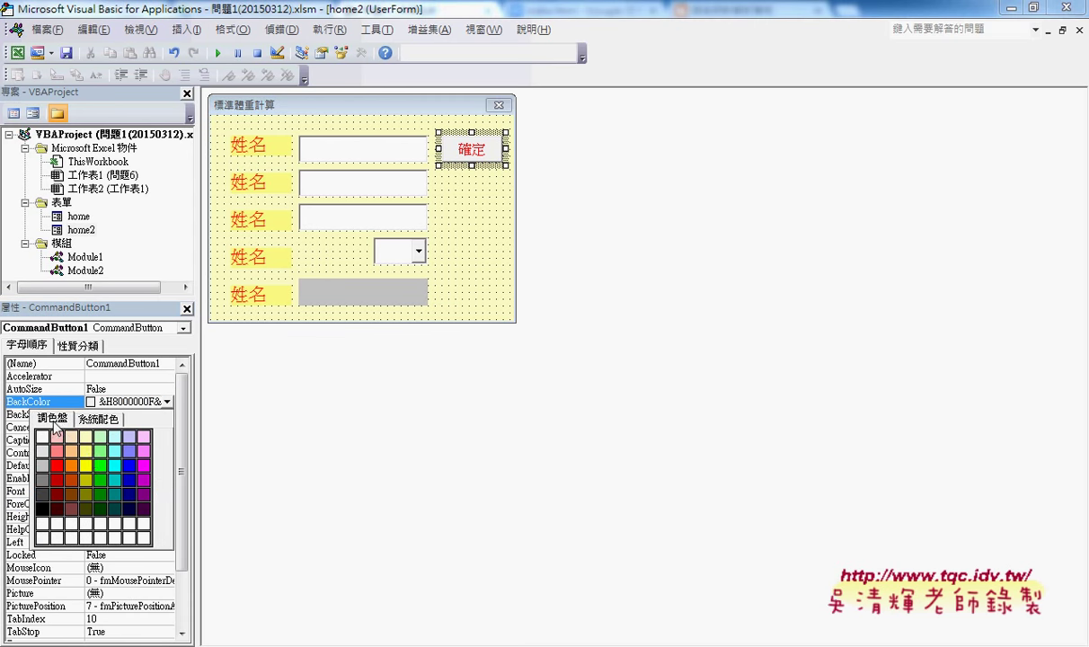
click(99, 449)
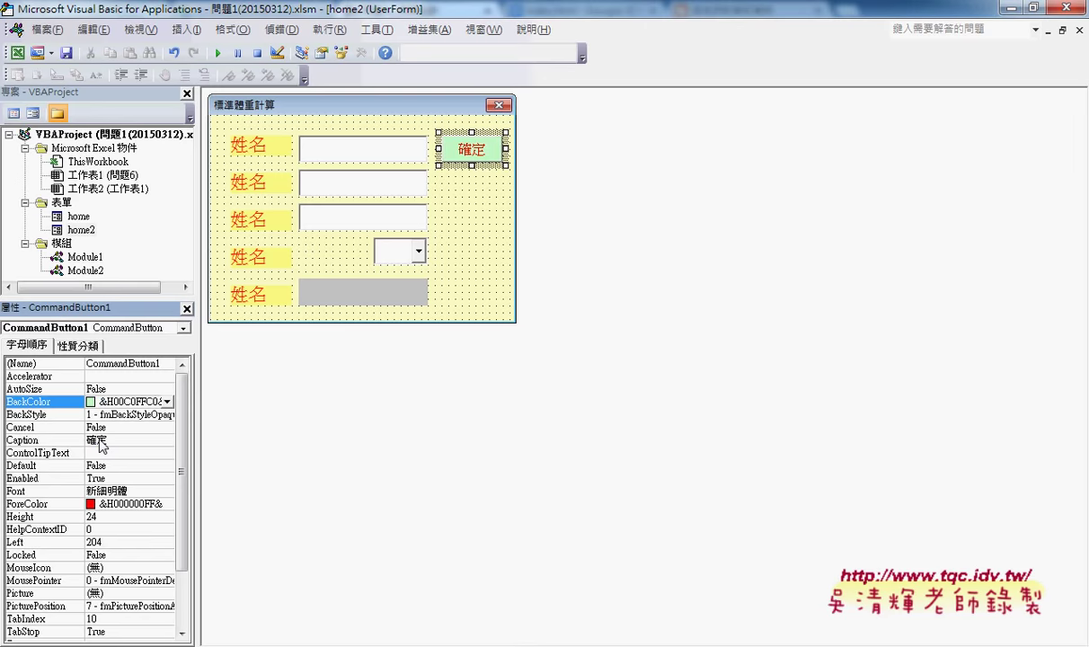
drag(450, 153, 476, 194)
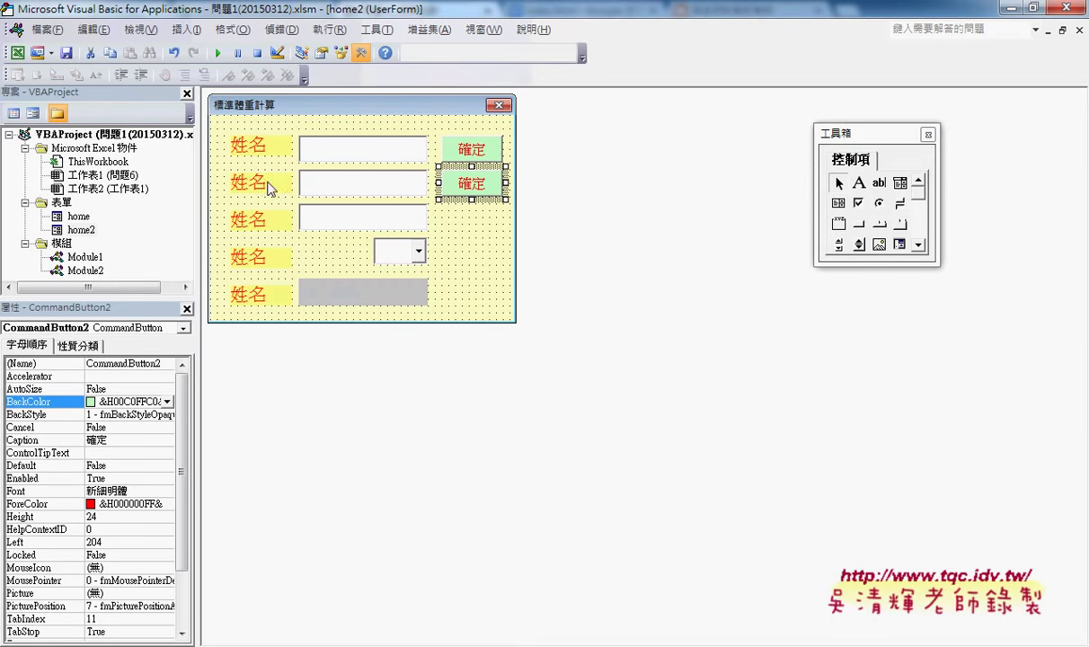
key(alt+Tab)
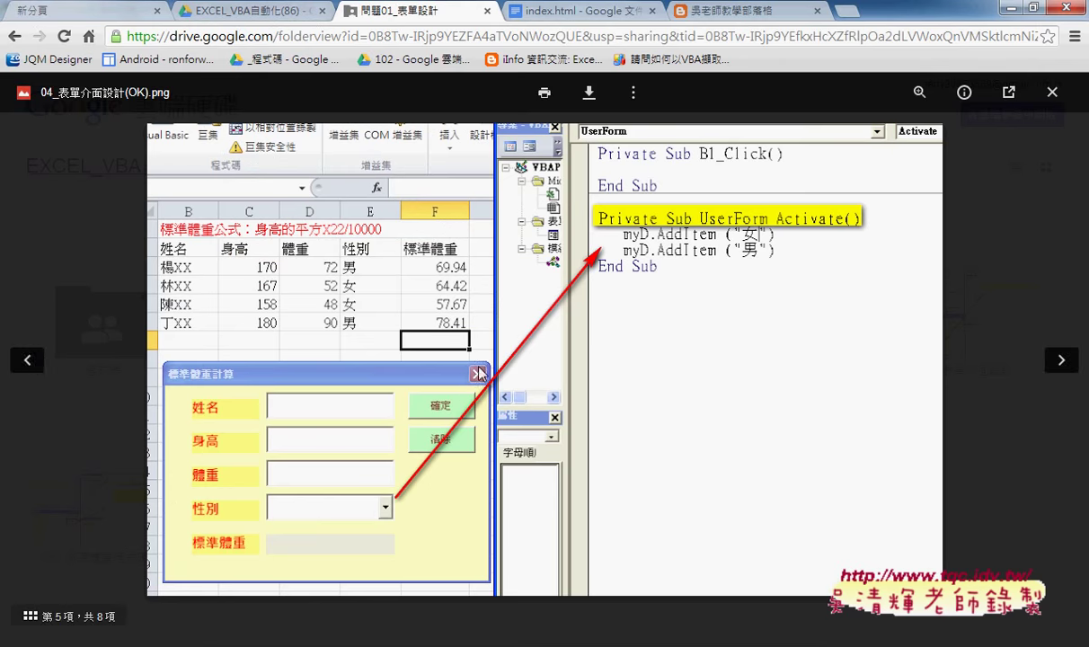
click(32, 358)
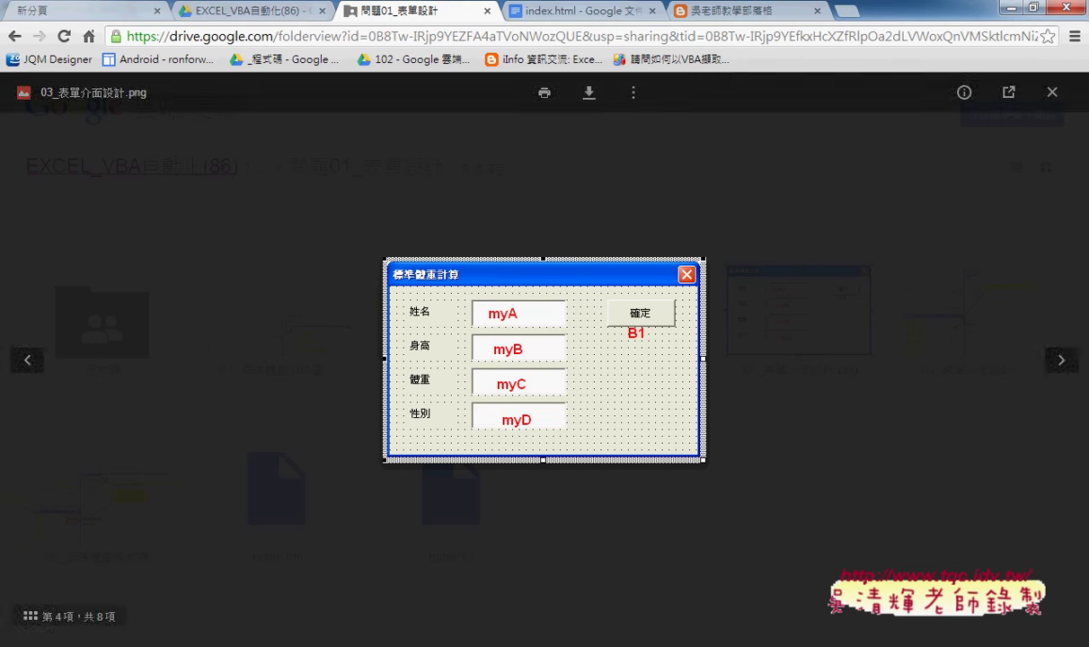
Step: Select the first text box and set its (Name) property to myA
key(alt+Tab)
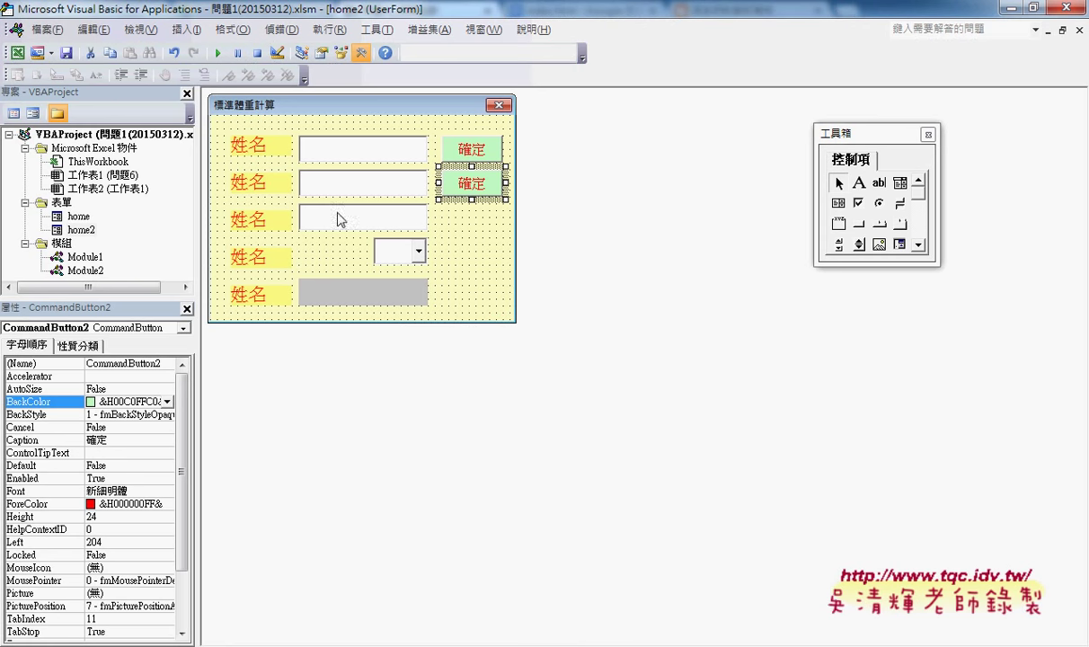
click(330, 151)
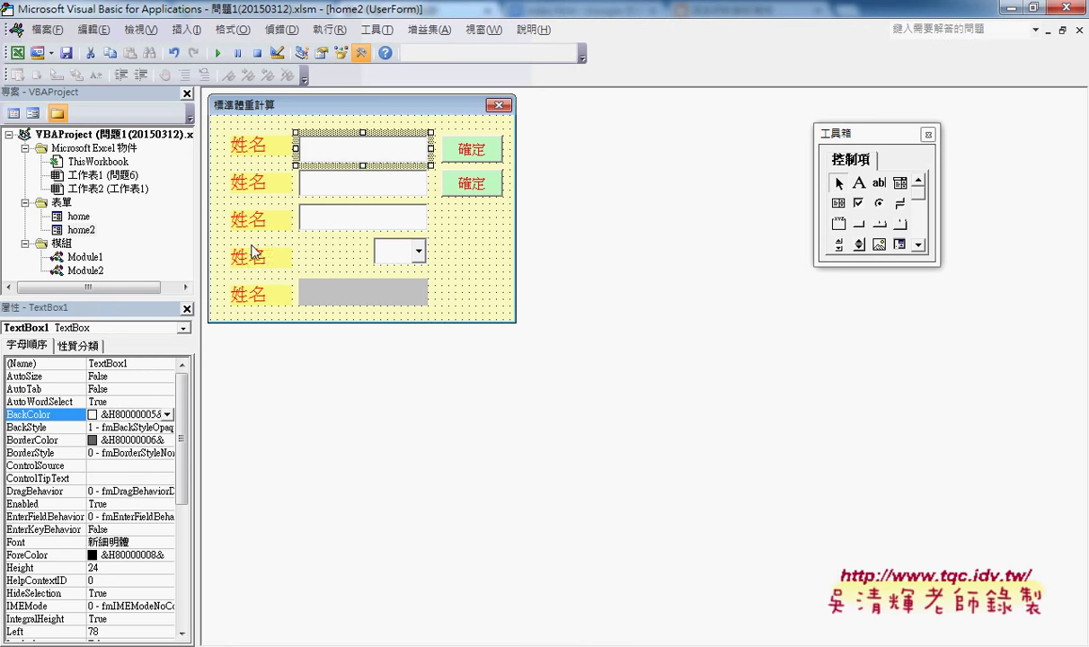
click(134, 346)
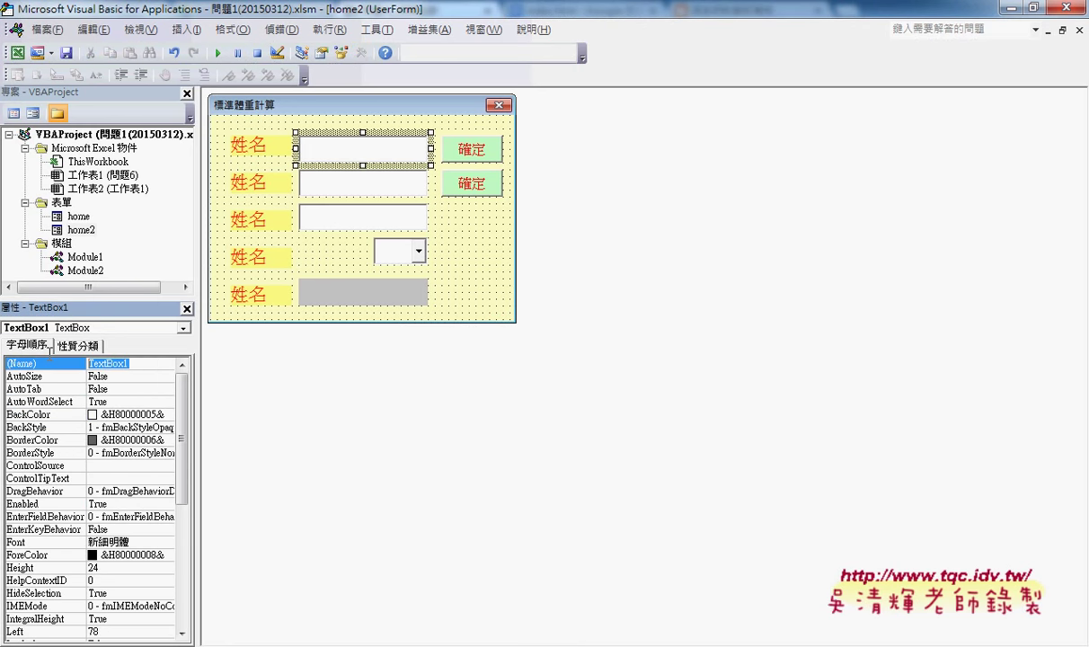
text(myA)
key(Return)
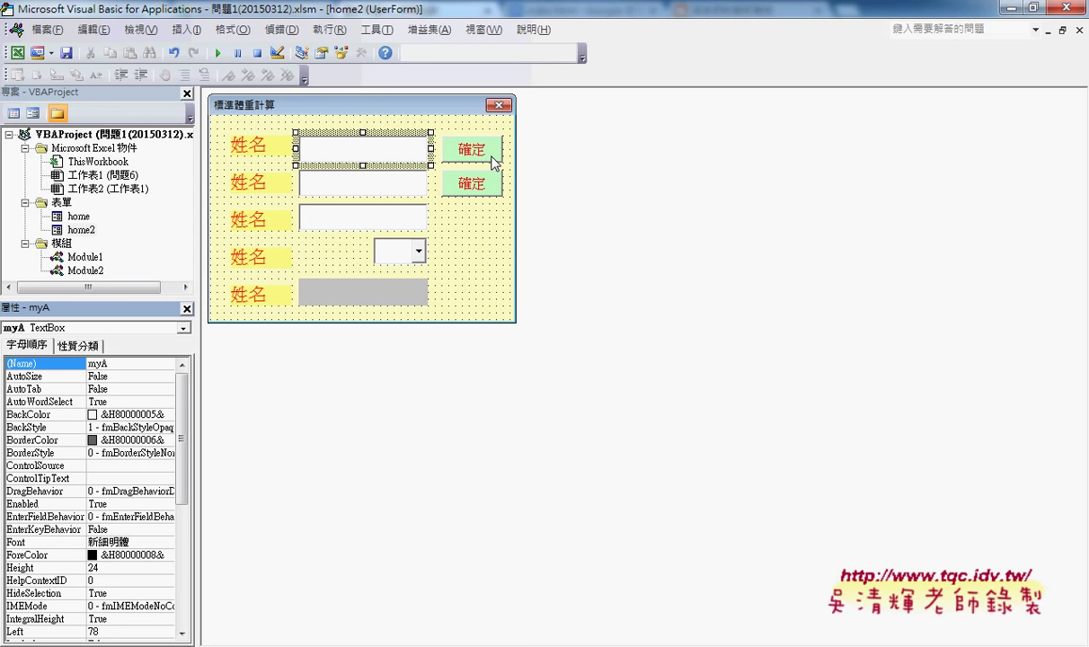
Step: In PowerPoint, scroll to slide 16 and highlight the first-week topic 資料輸入自動化
click(275, 643)
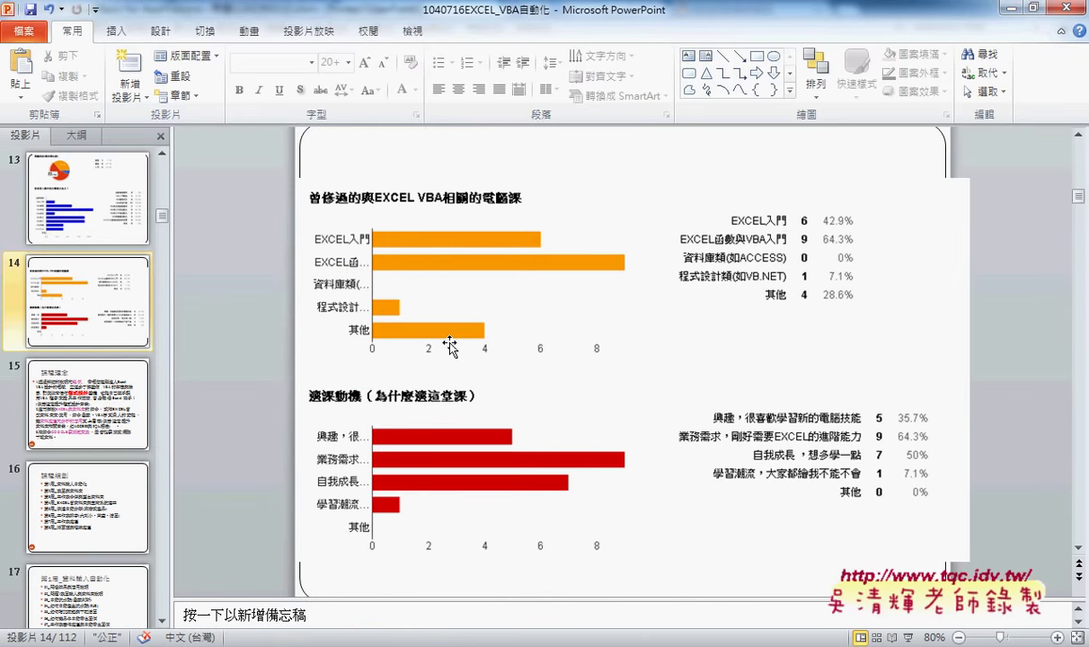
scroll(449, 346, down, 3)
scroll(450, 344, down, 3)
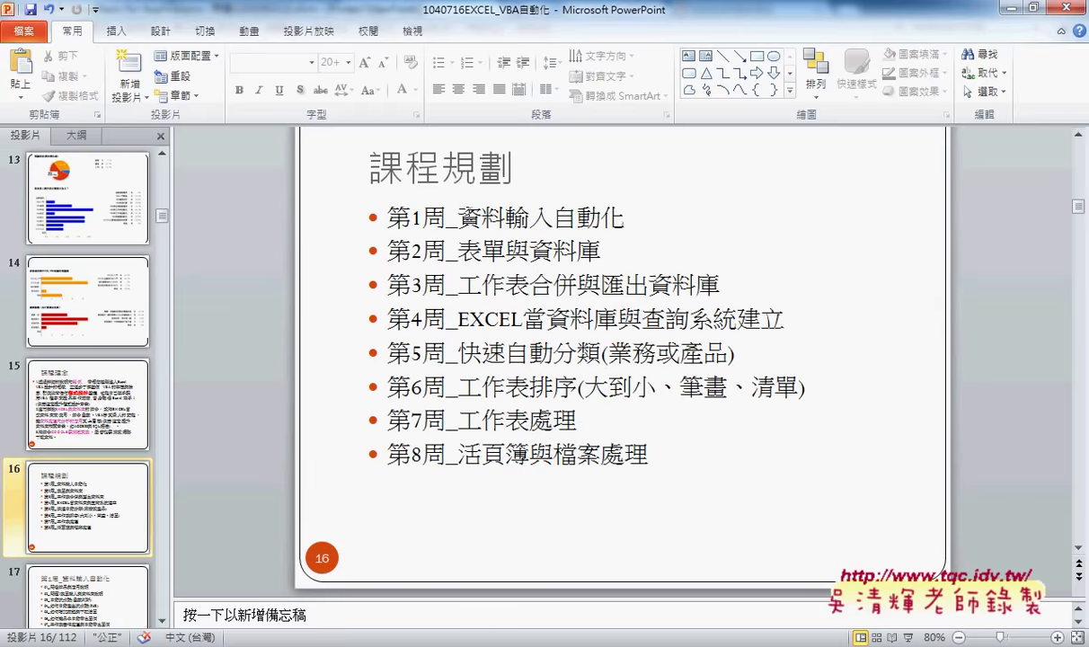
drag(458, 217, 610, 220)
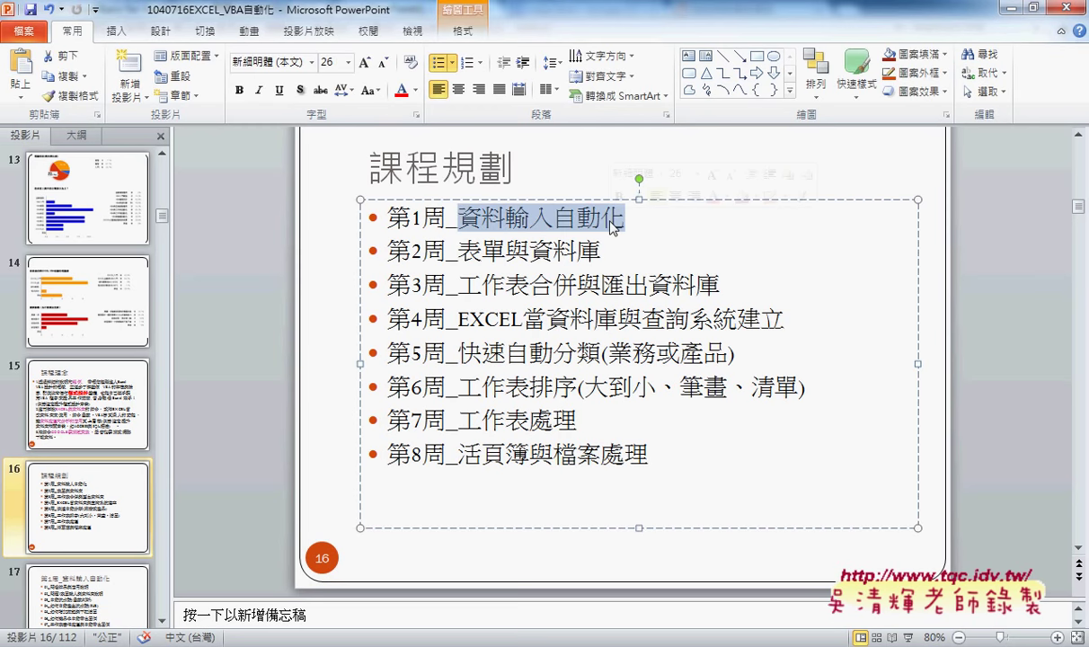